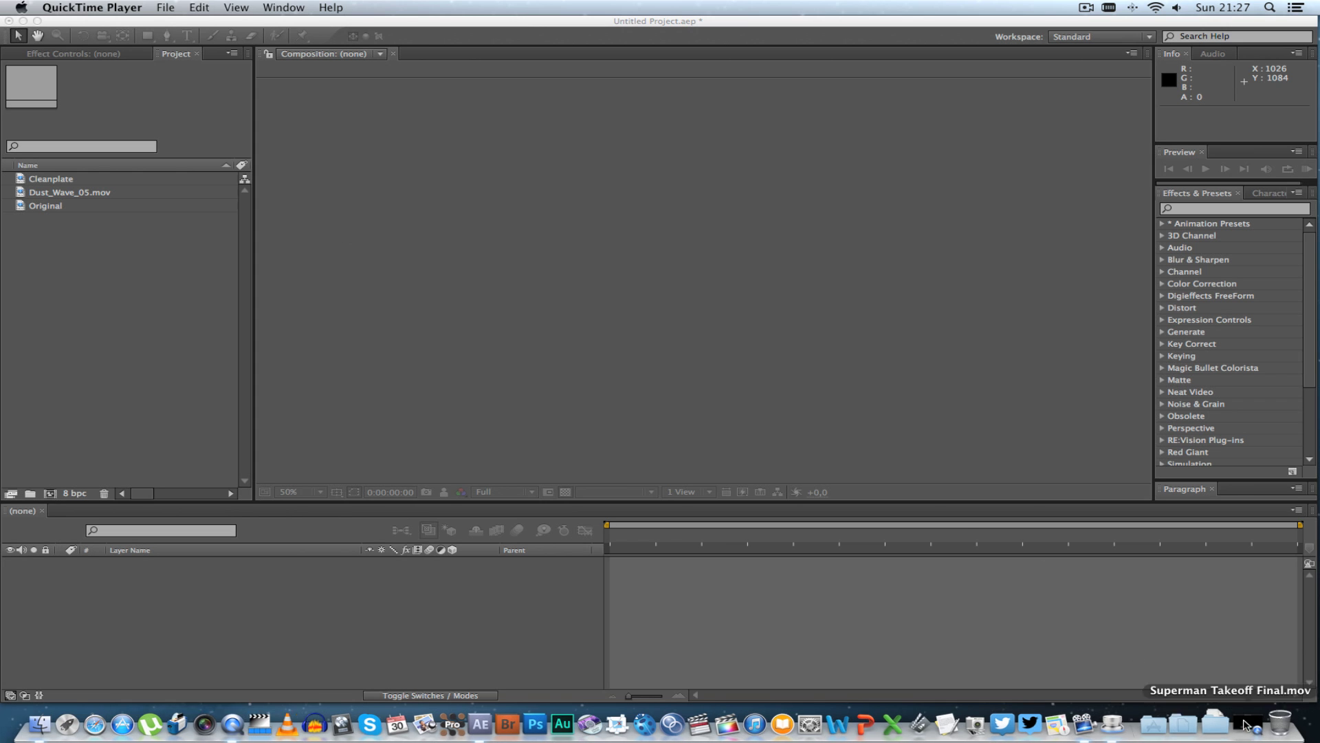
Step: Play the finished Superman Takeoff Final.mov in QuickTime Player, then close it
{"action": "left_click", "coordinate": [1156, 723]}
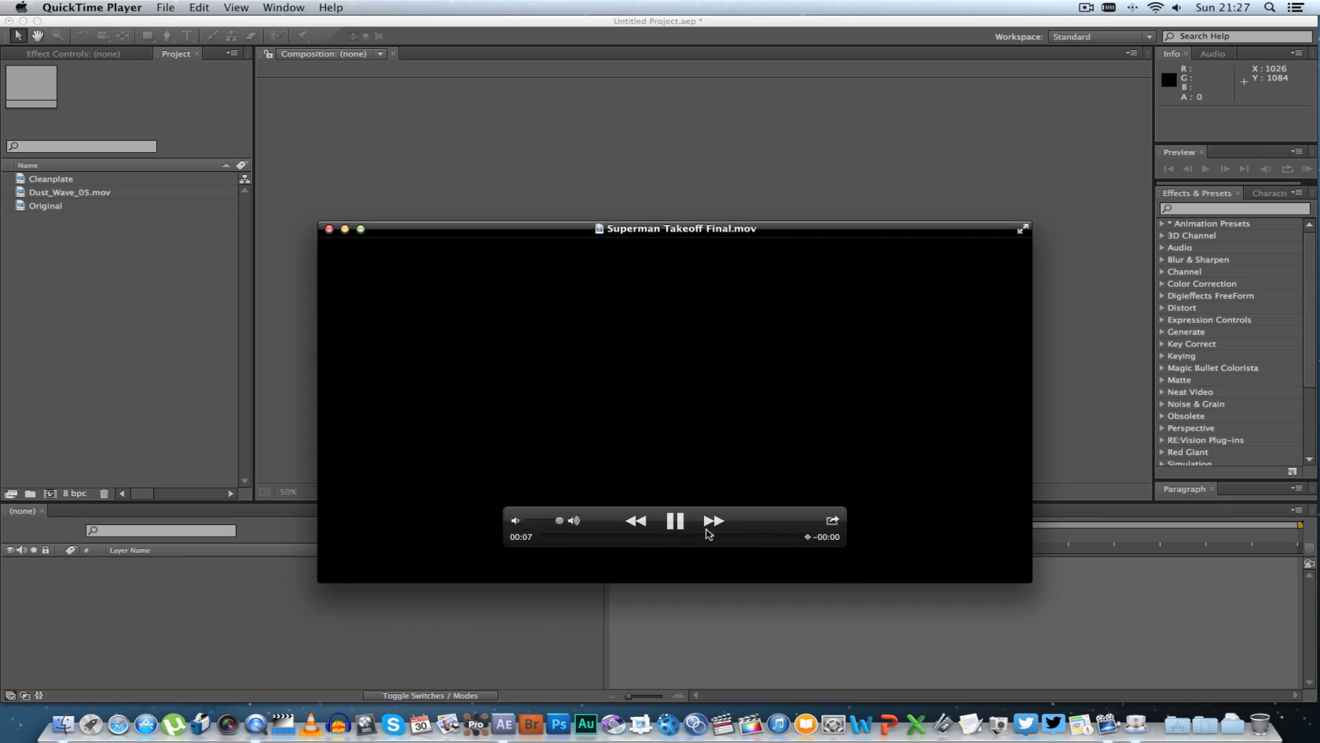
{"action": "left_click", "coordinate": [345, 227]}
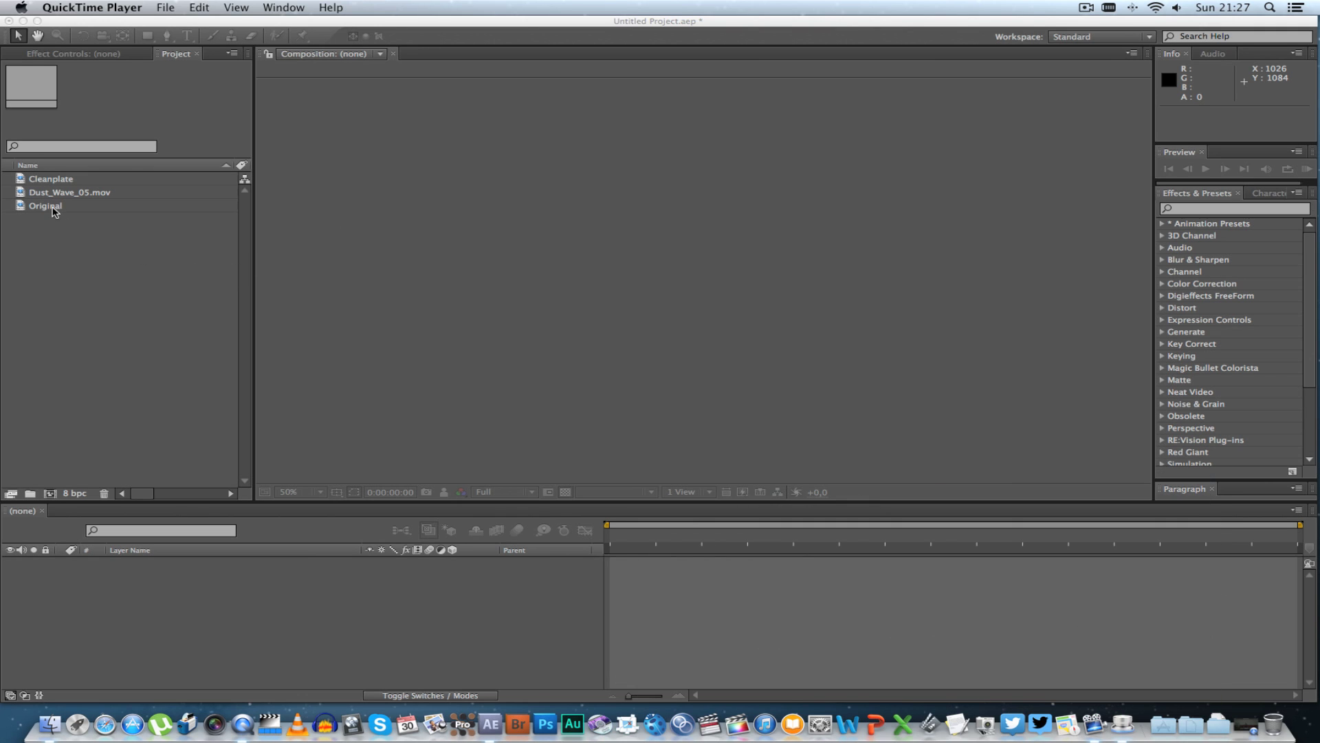
Step: Make the 1920x1080, 25 fps Original 2 comp from Original footage and preview the jump
{"action": "left_click", "coordinate": [73, 221]}
{"action": "left_click_drag", "start_coordinate": [58, 212], "coordinate": [49, 494]}
{"action": "left_click_drag", "start_coordinate": [667, 538], "coordinate": [830, 533]}
{"action": "key", "text": "space"}
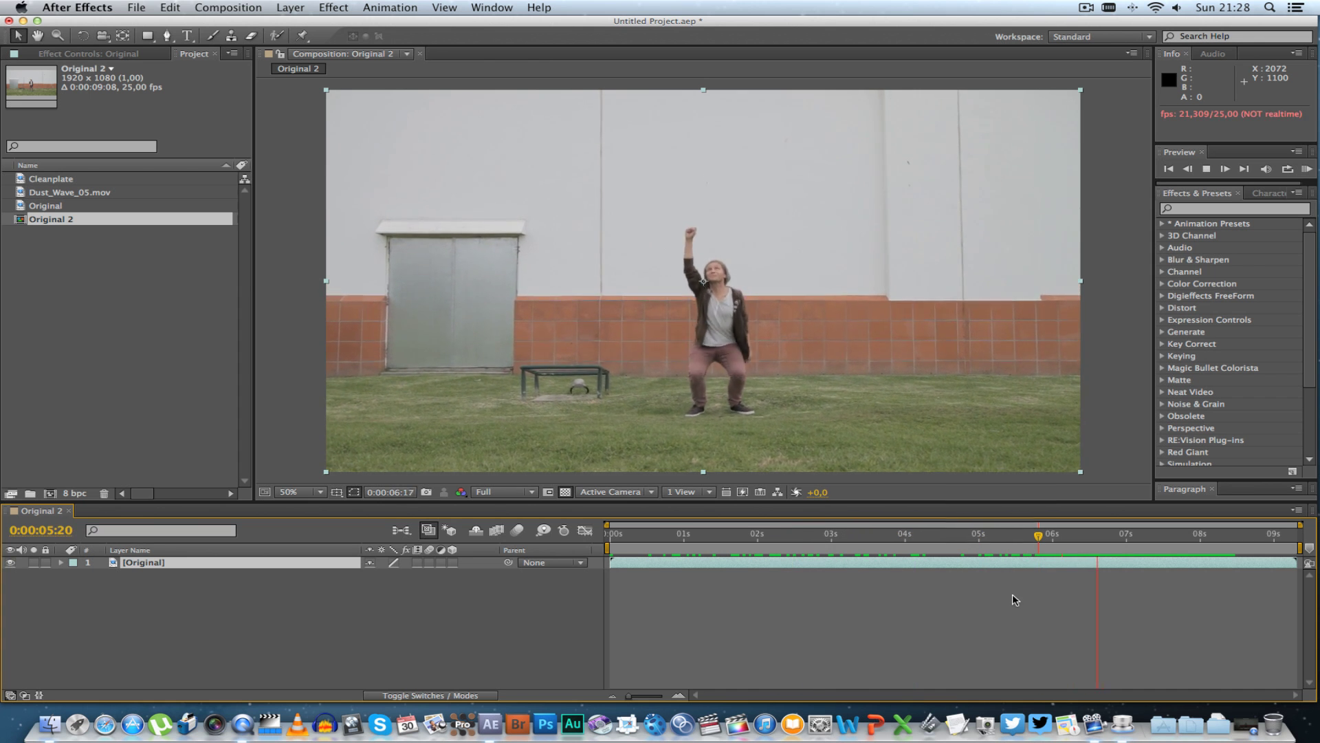
{"action": "key", "text": "space"}
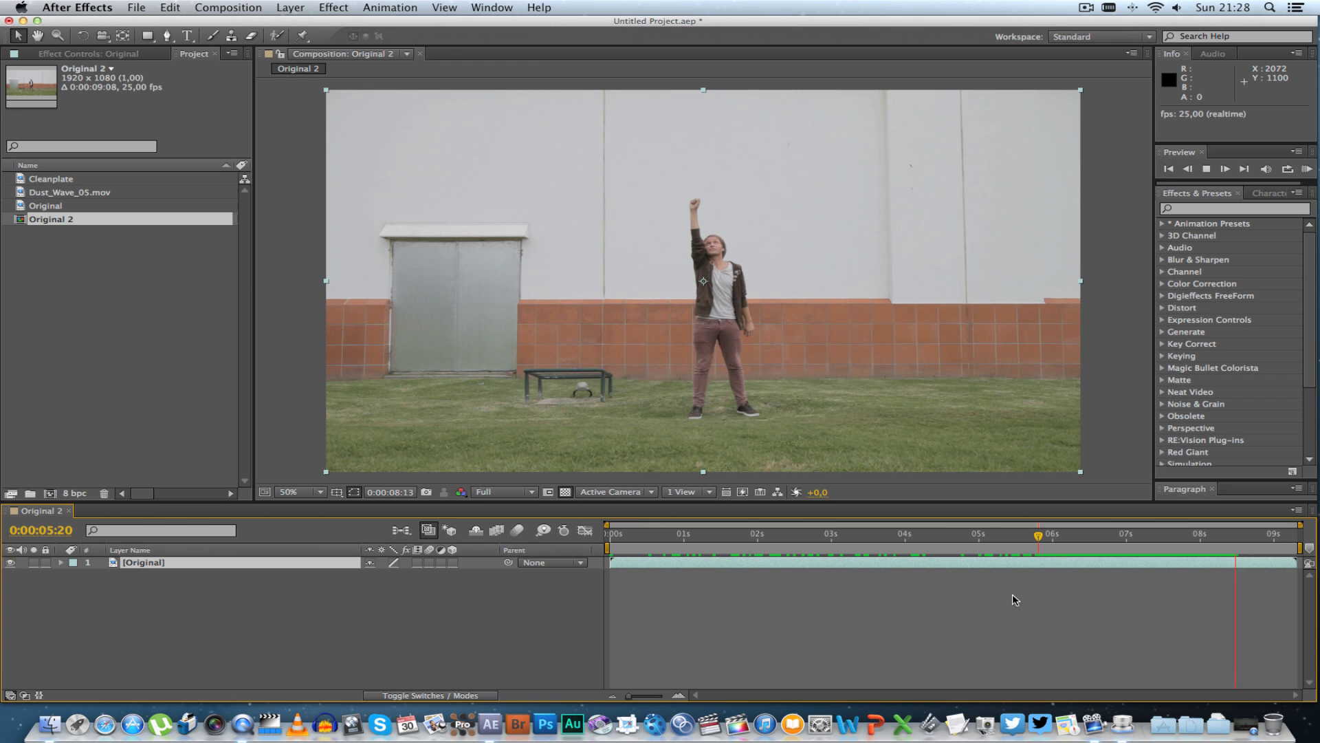
{"action": "left_click_drag", "start_coordinate": [1191, 535], "coordinate": [832, 534]}
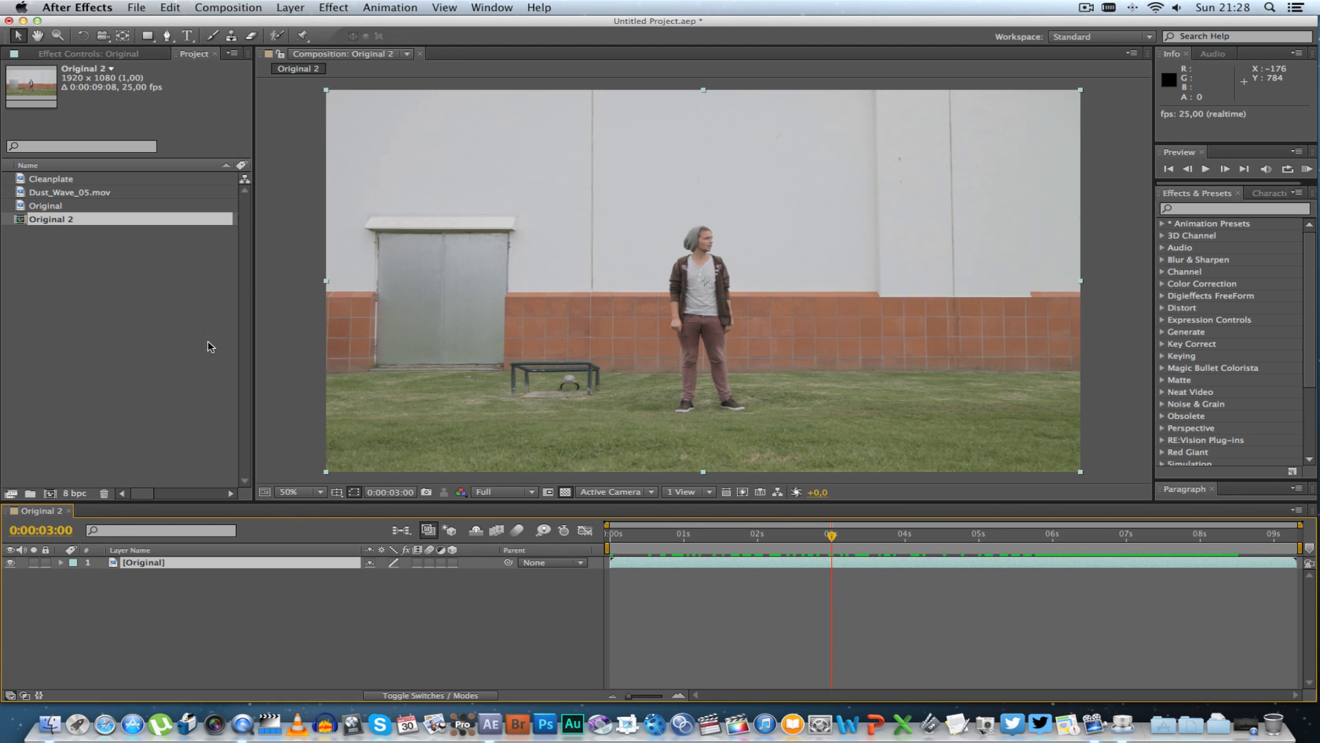
Step: Layer Cleanplate beneath Original and compare the two by toggling Original's visibility
{"action": "left_click", "coordinate": [62, 180]}
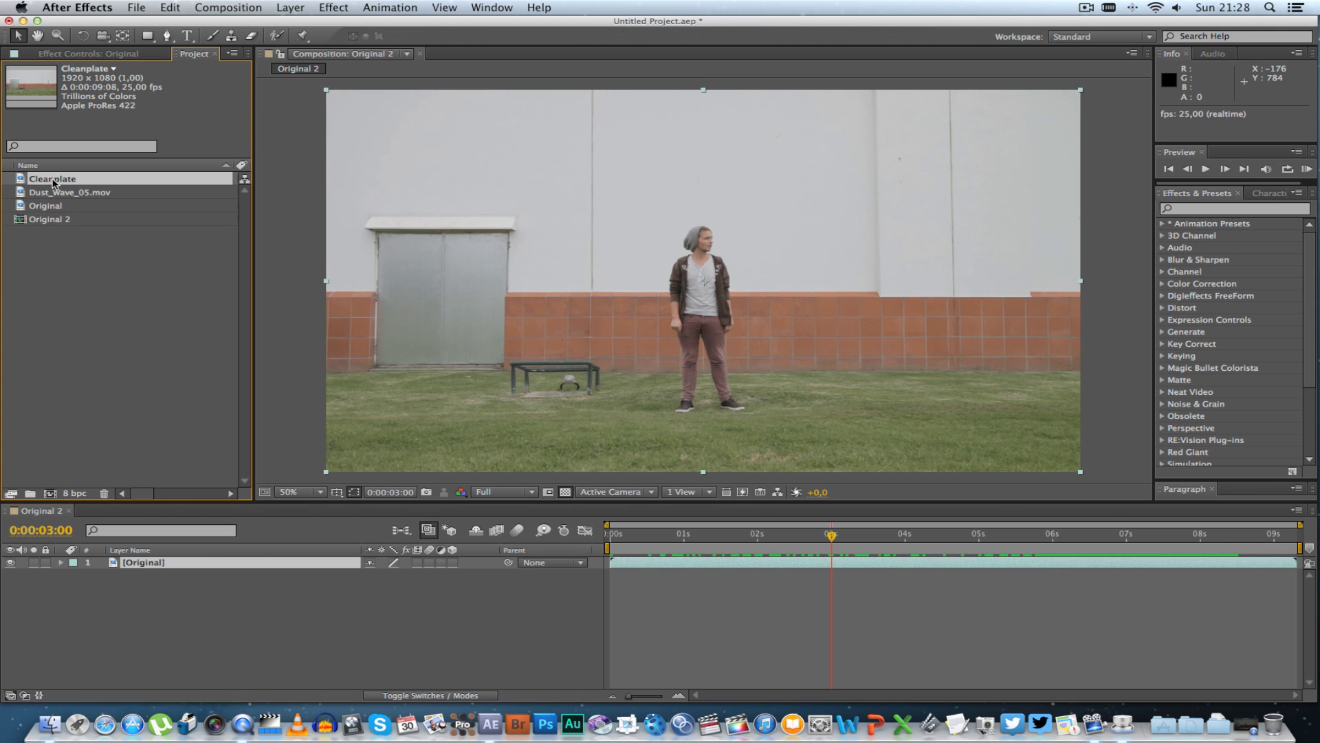
{"action": "left_click_drag", "start_coordinate": [52, 182], "coordinate": [158, 602]}
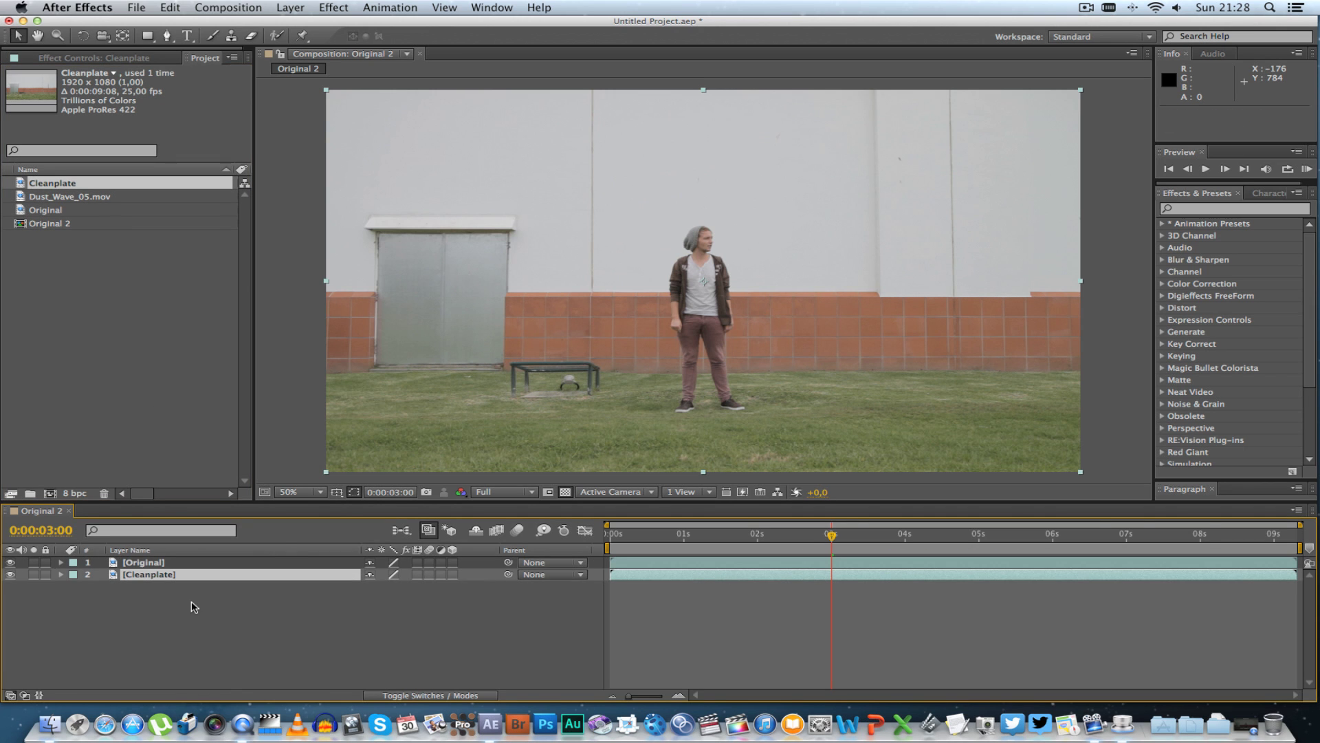
{"action": "left_click", "coordinate": [10, 562]}
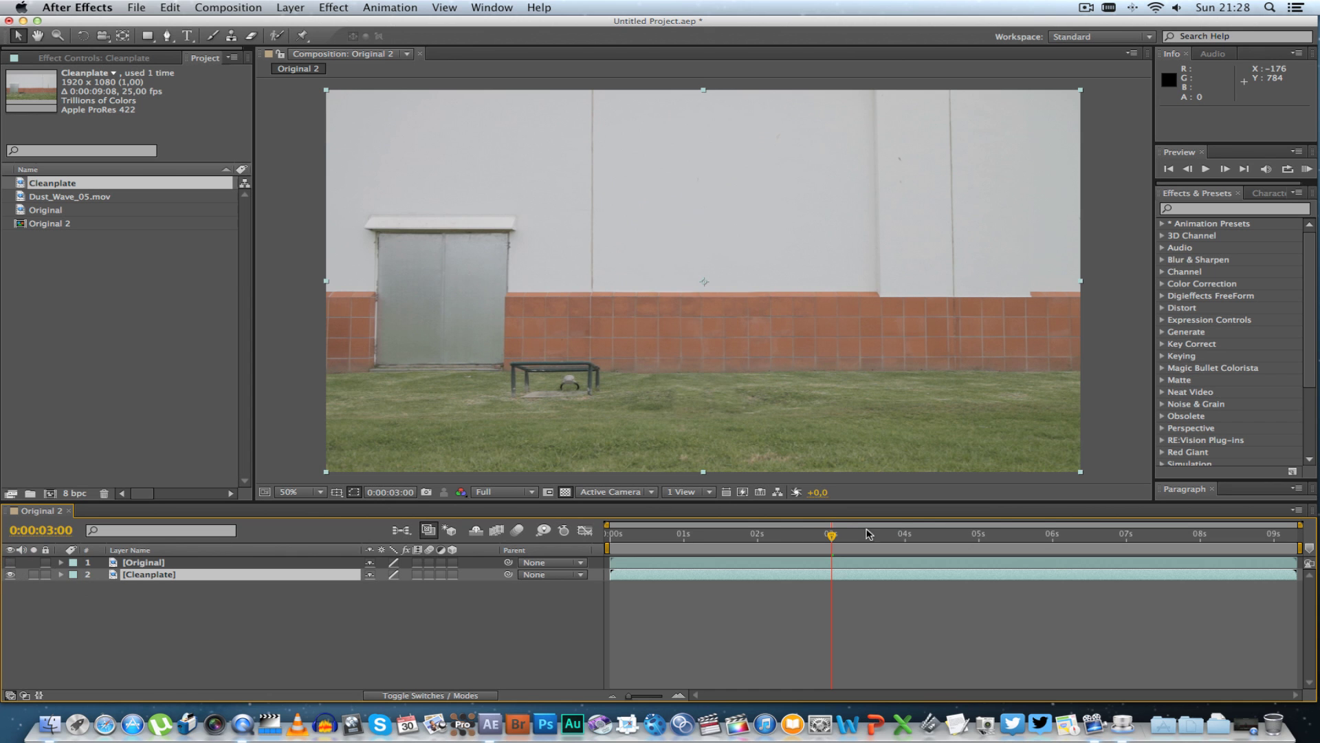
{"action": "left_click_drag", "start_coordinate": [868, 535], "coordinate": [906, 535]}
{"action": "left_click", "coordinate": [10, 563]}
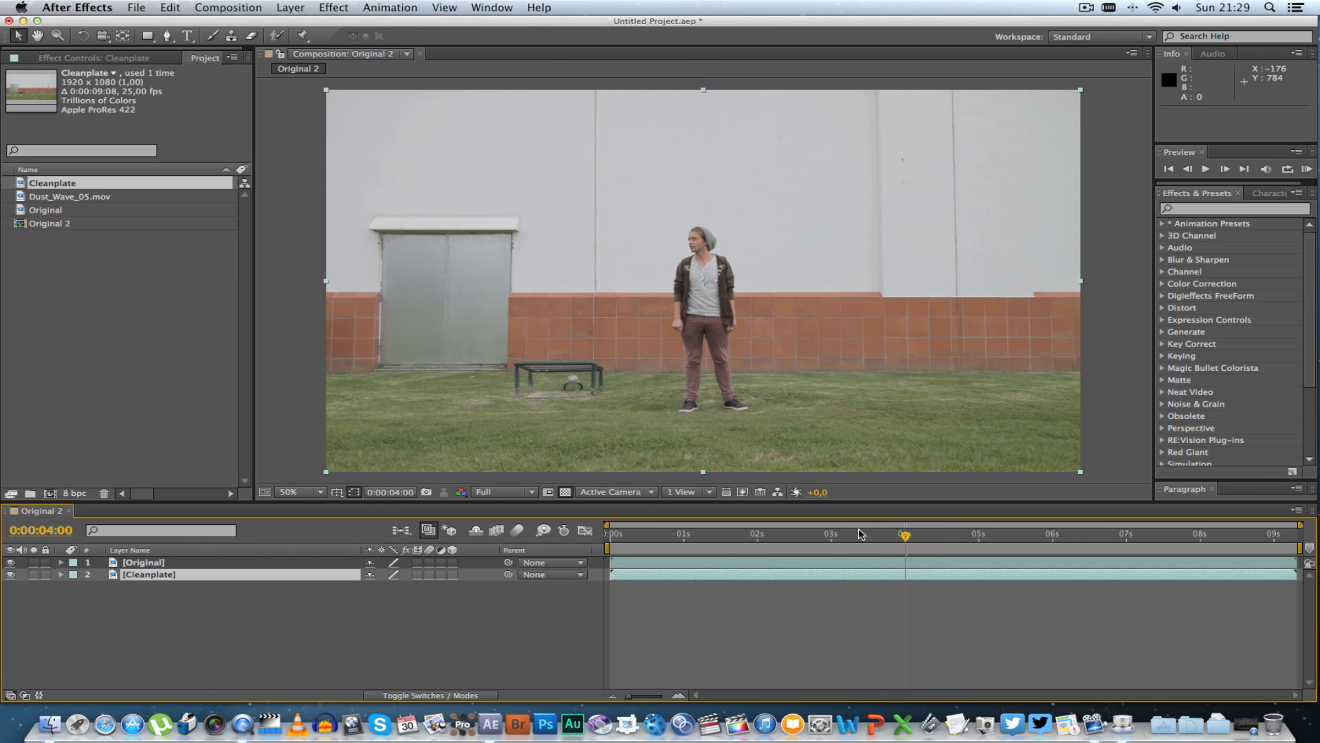
{"action": "left_click_drag", "start_coordinate": [906, 537], "coordinate": [1123, 537]}
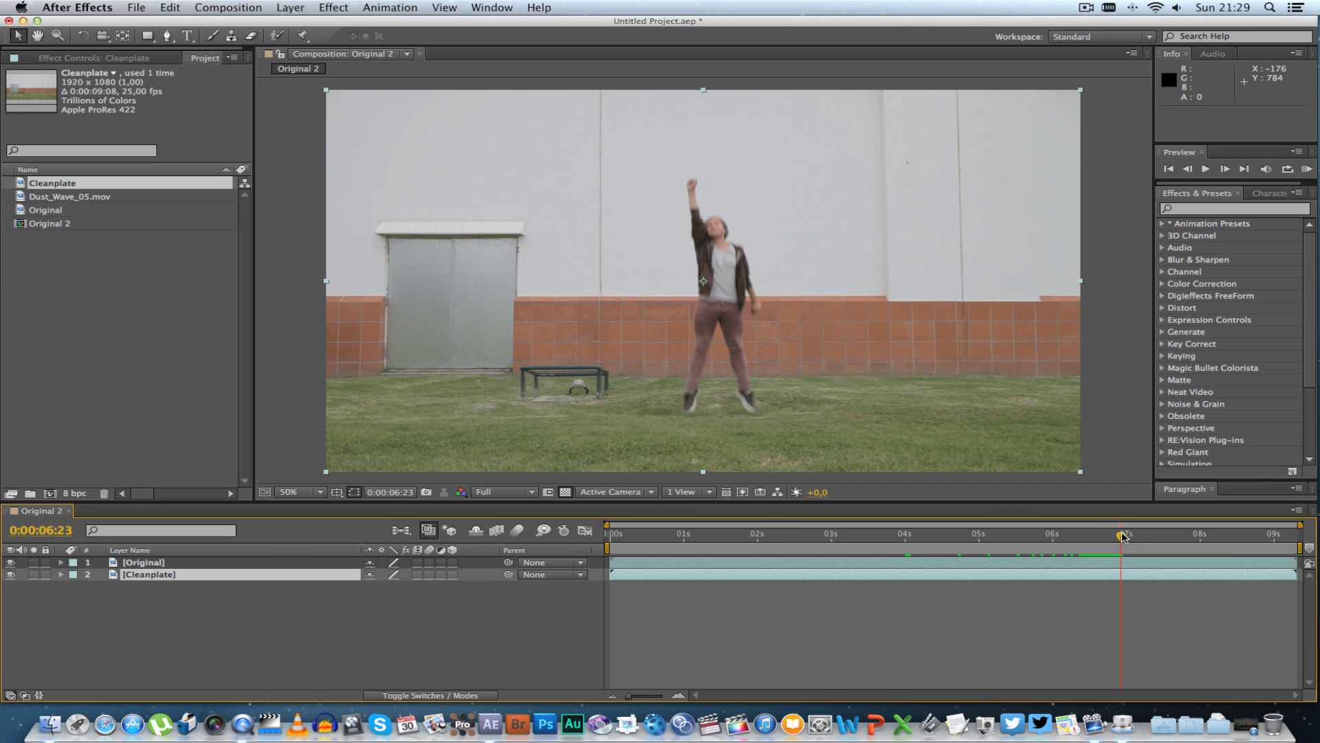
Step: Trim the Original layer's out point to 0:00:06:23 and check the cut frame
{"action": "left_click", "coordinate": [155, 564]}
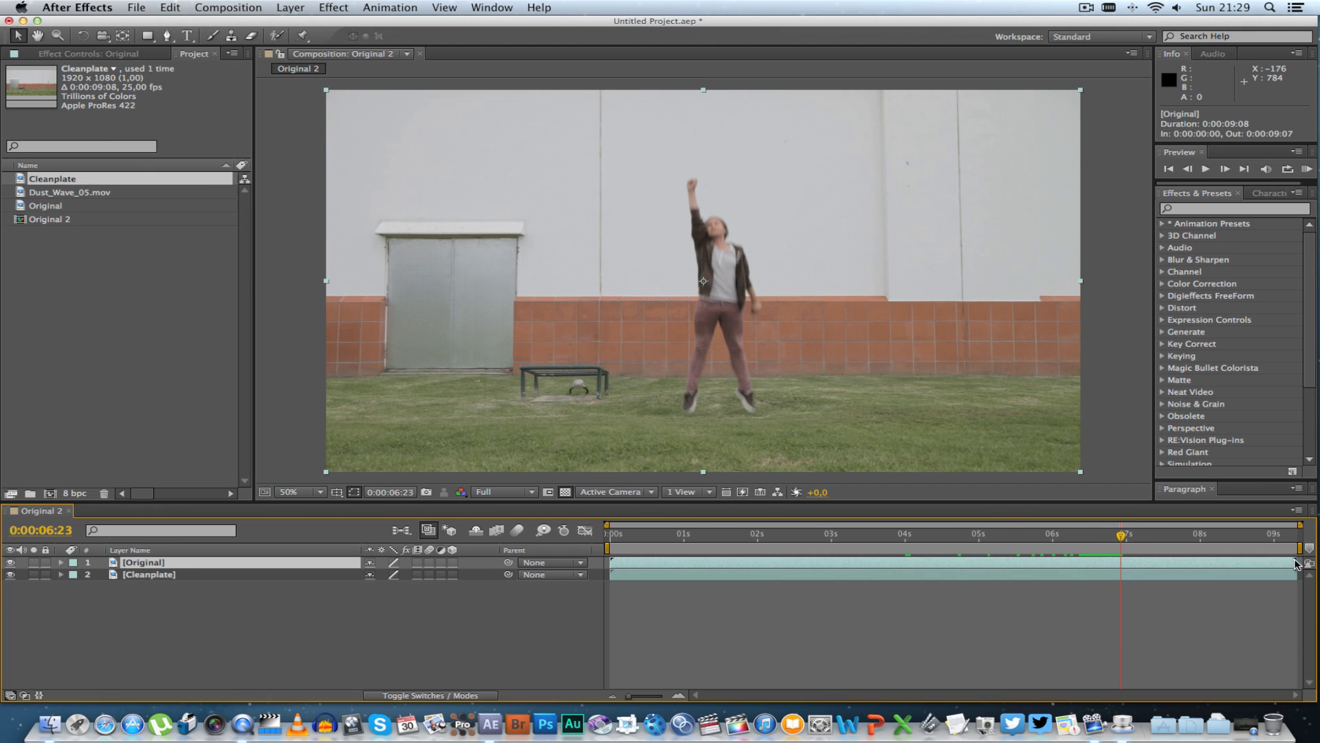
{"action": "left_click_drag", "start_coordinate": [1296, 563], "coordinate": [1125, 566]}
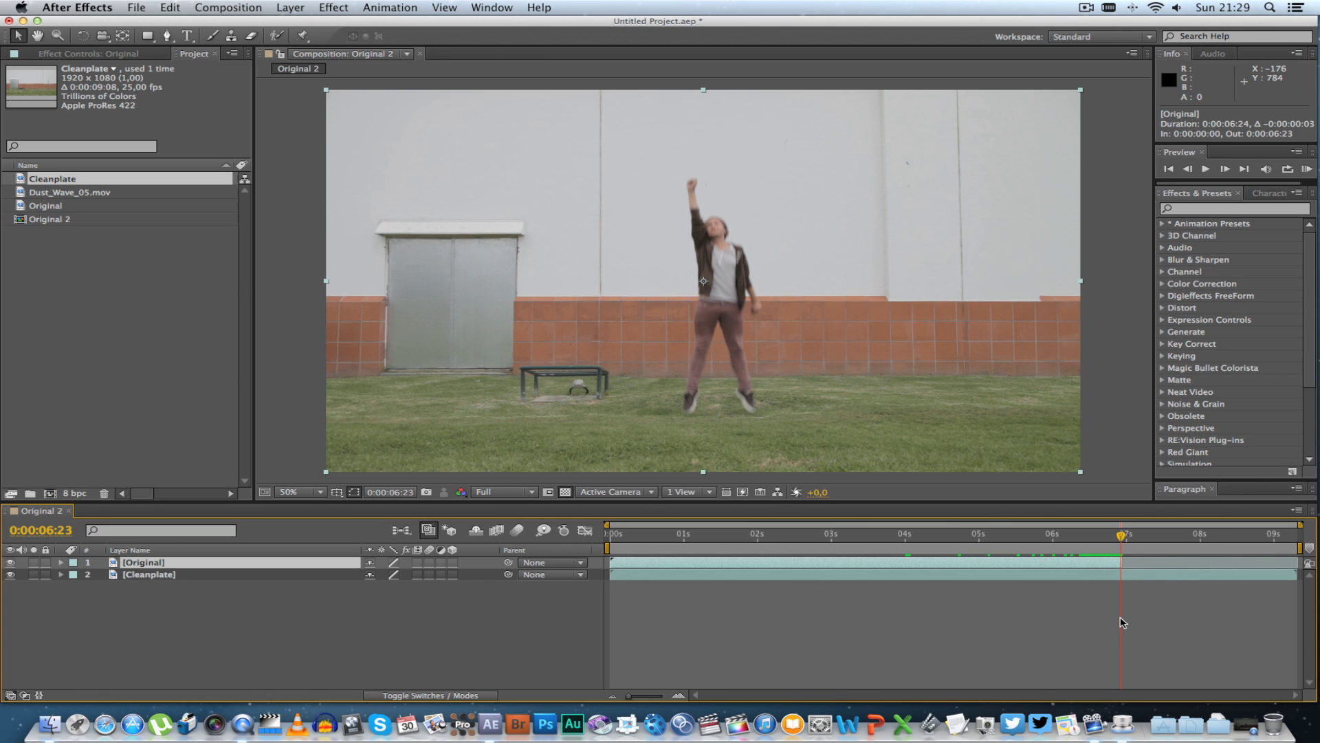
{"action": "key", "text": "Page_Down"}
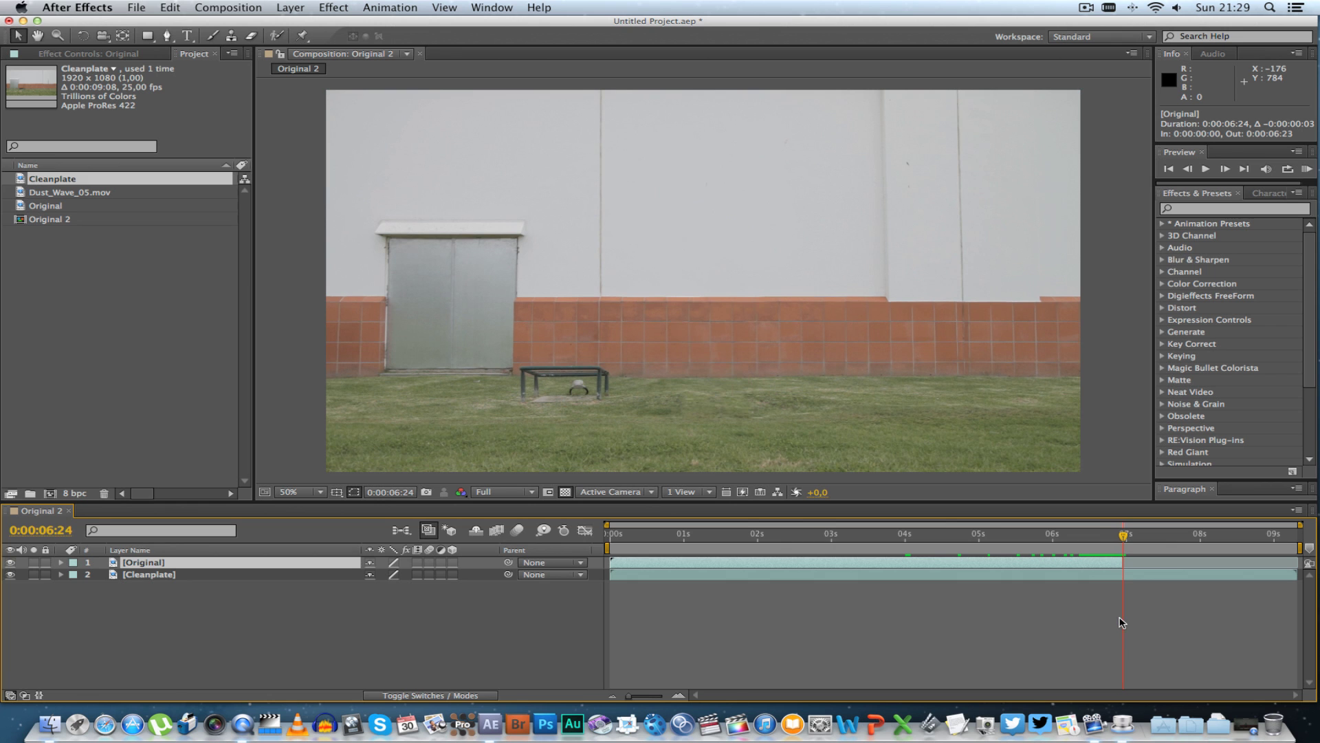
{"action": "key", "text": "Page_Up"}
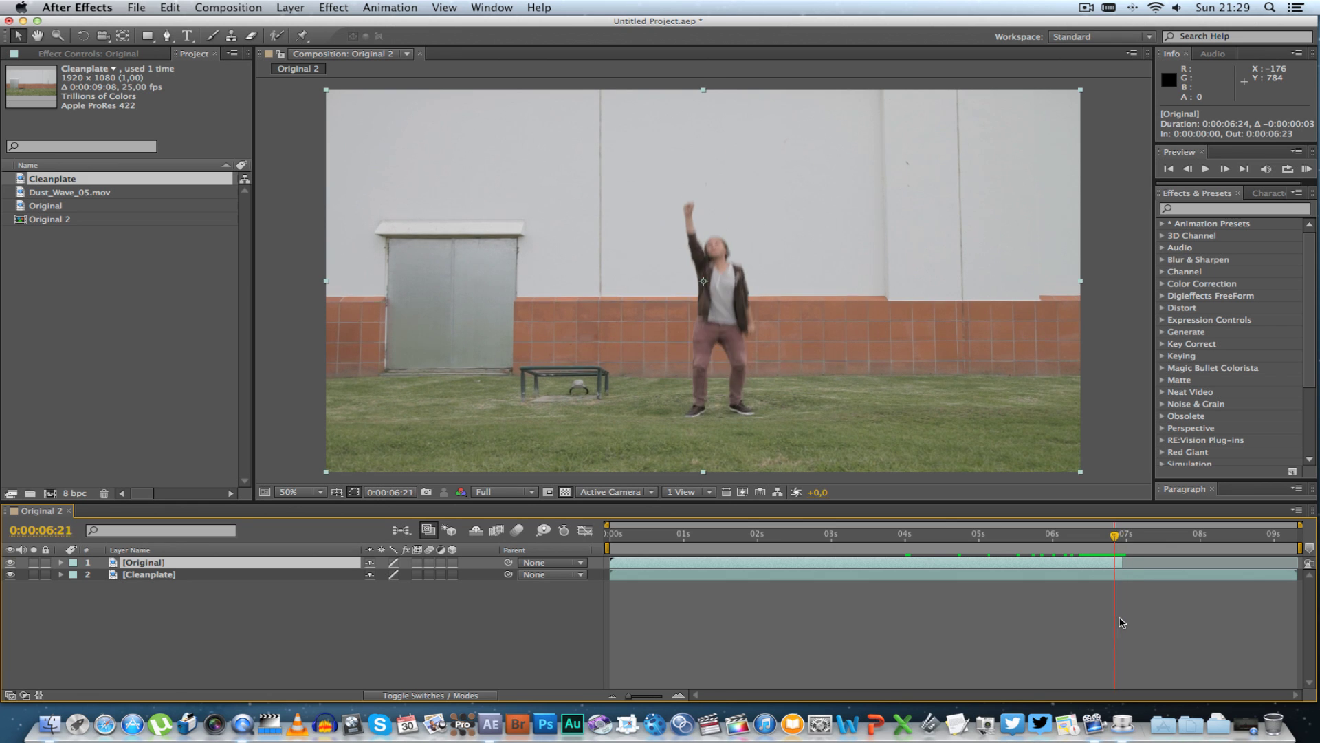
{"action": "key", "text": "Page_Down"}
{"action": "key", "text": "Page_Up"}
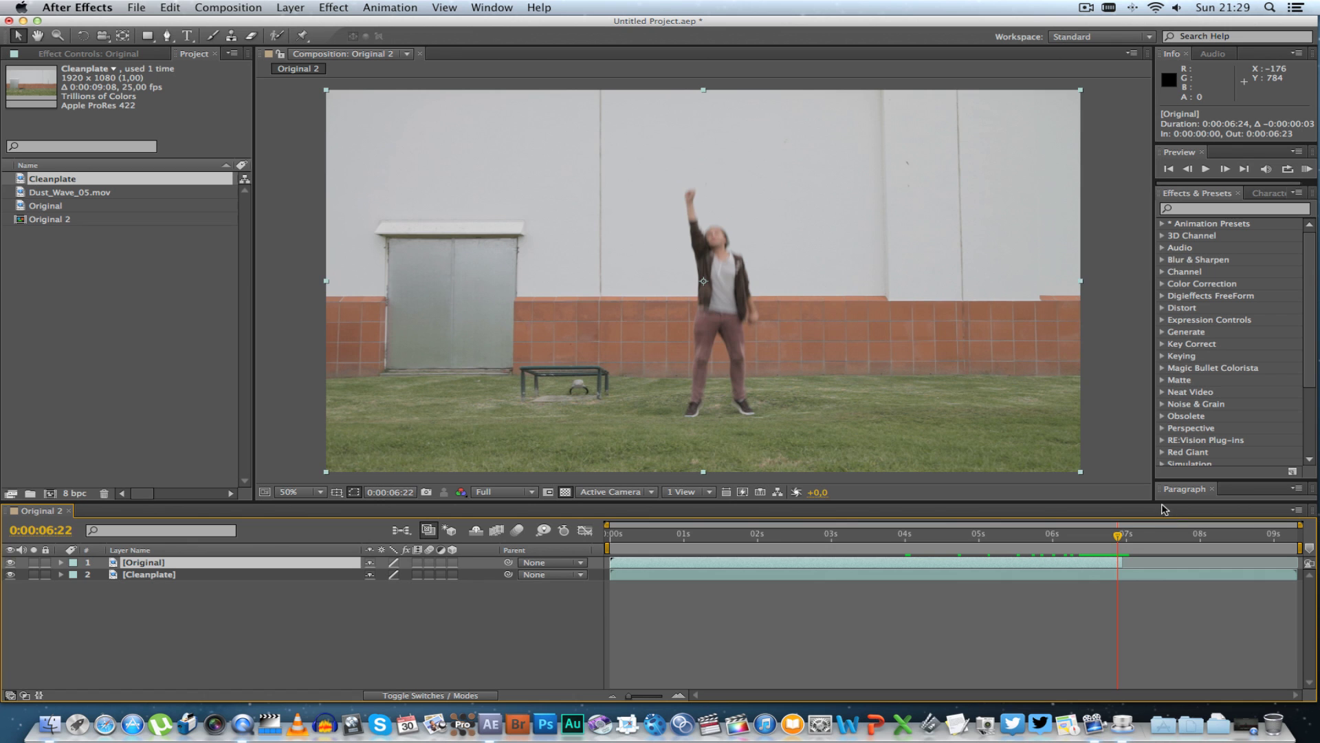
Step: Duplicate the Original layer and rename the copy Superman
{"action": "mouse_move", "coordinate": [1120, 540]}
{"action": "left_mouse_down"}
{"action": "mouse_move", "coordinate": [1146, 540]}
{"action": "mouse_move", "coordinate": [1127, 541]}
{"action": "left_mouse_up"}
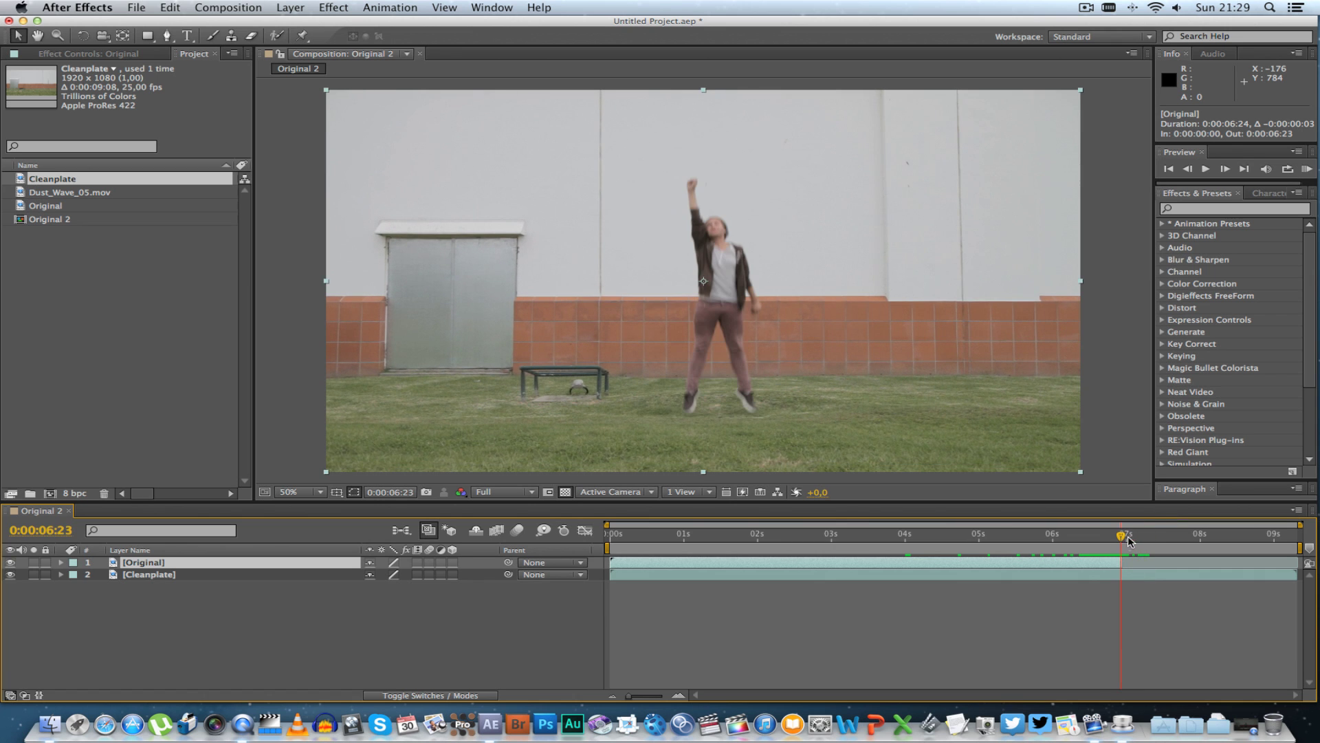
{"action": "left_click", "coordinate": [180, 585]}
{"action": "left_click", "coordinate": [159, 564]}
{"action": "key", "text": "super+d"}
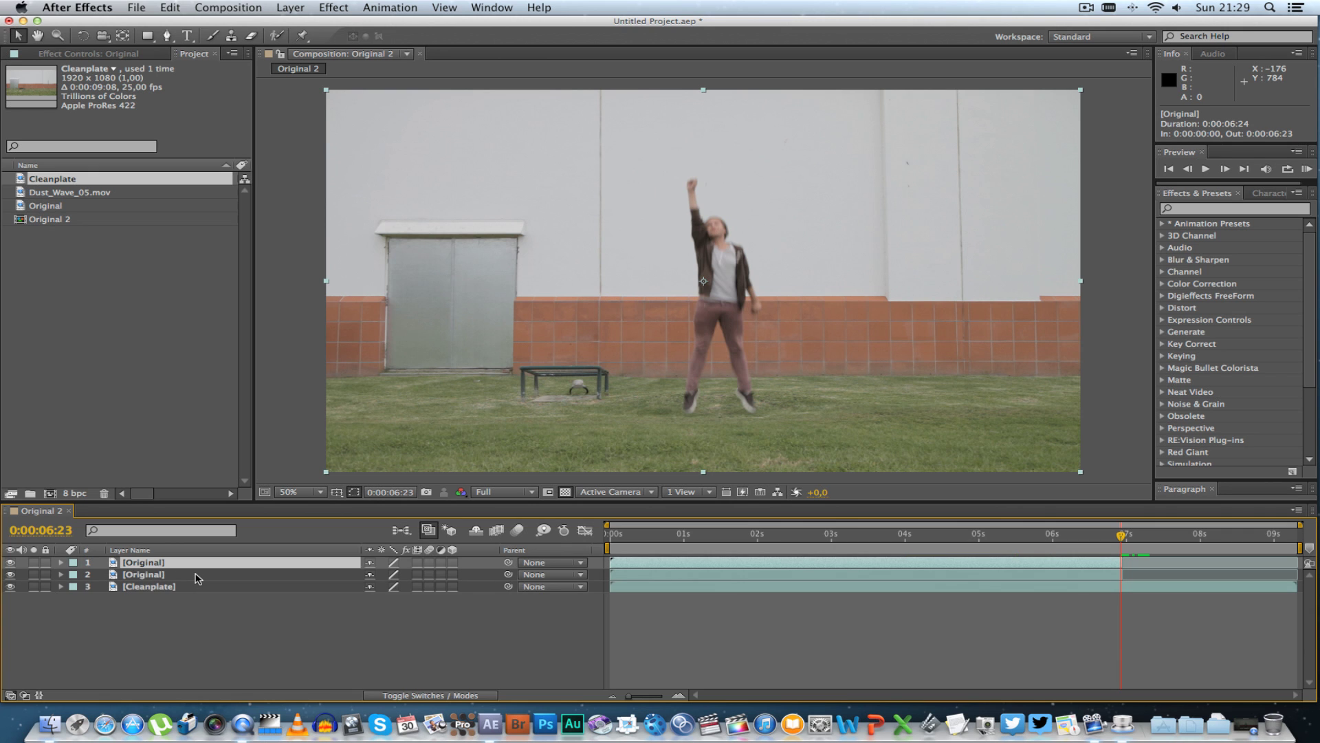
{"action": "key", "text": "Return"}
{"action": "type", "text": "Superman"}
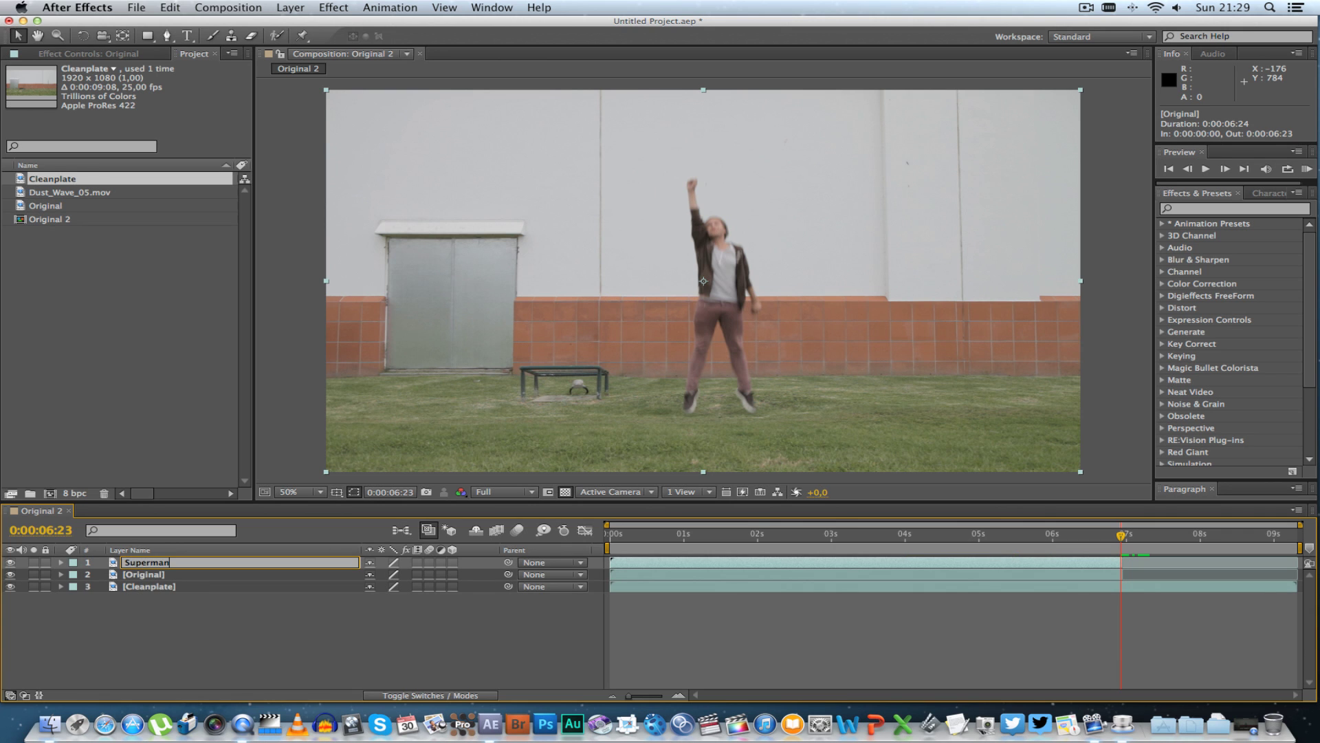
{"action": "key", "text": "Return"}
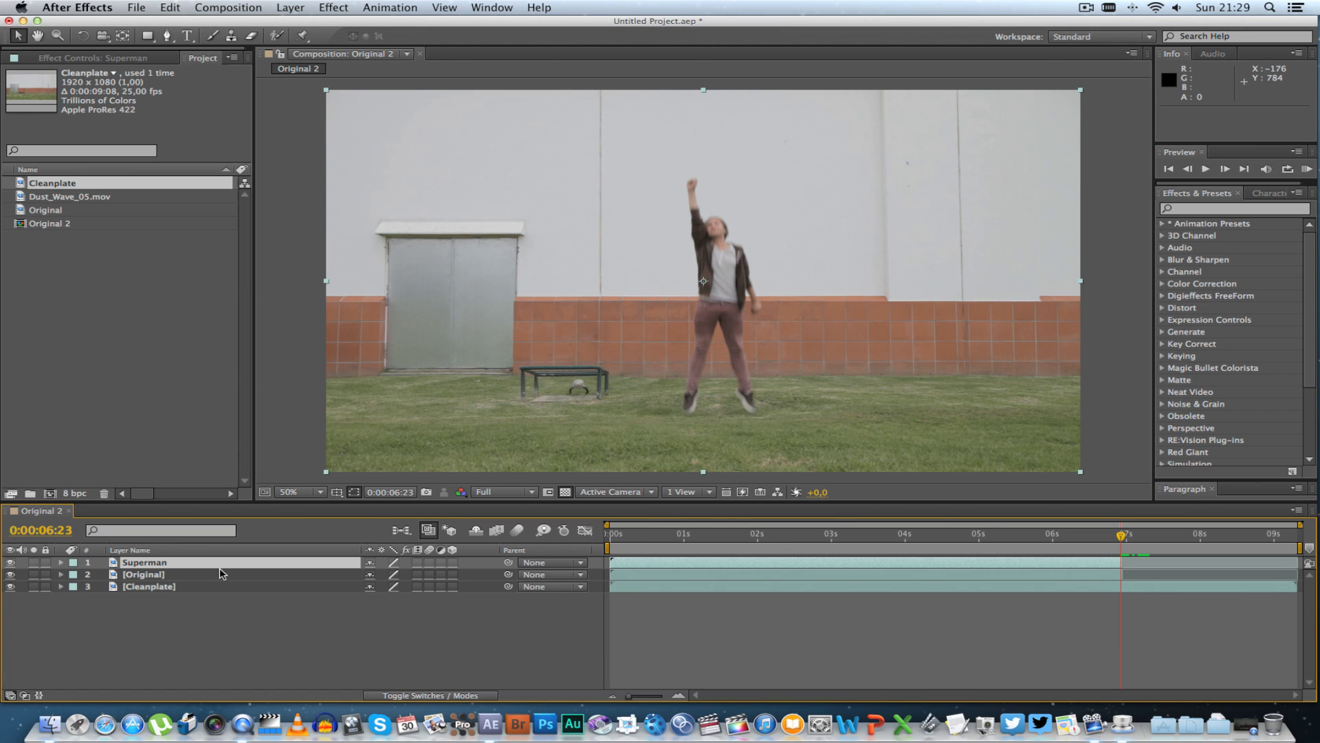
Step: Apply Time > Freeze Frame to Superman and extend its out point to the comp end
{"action": "right_click", "coordinate": [173, 563]}
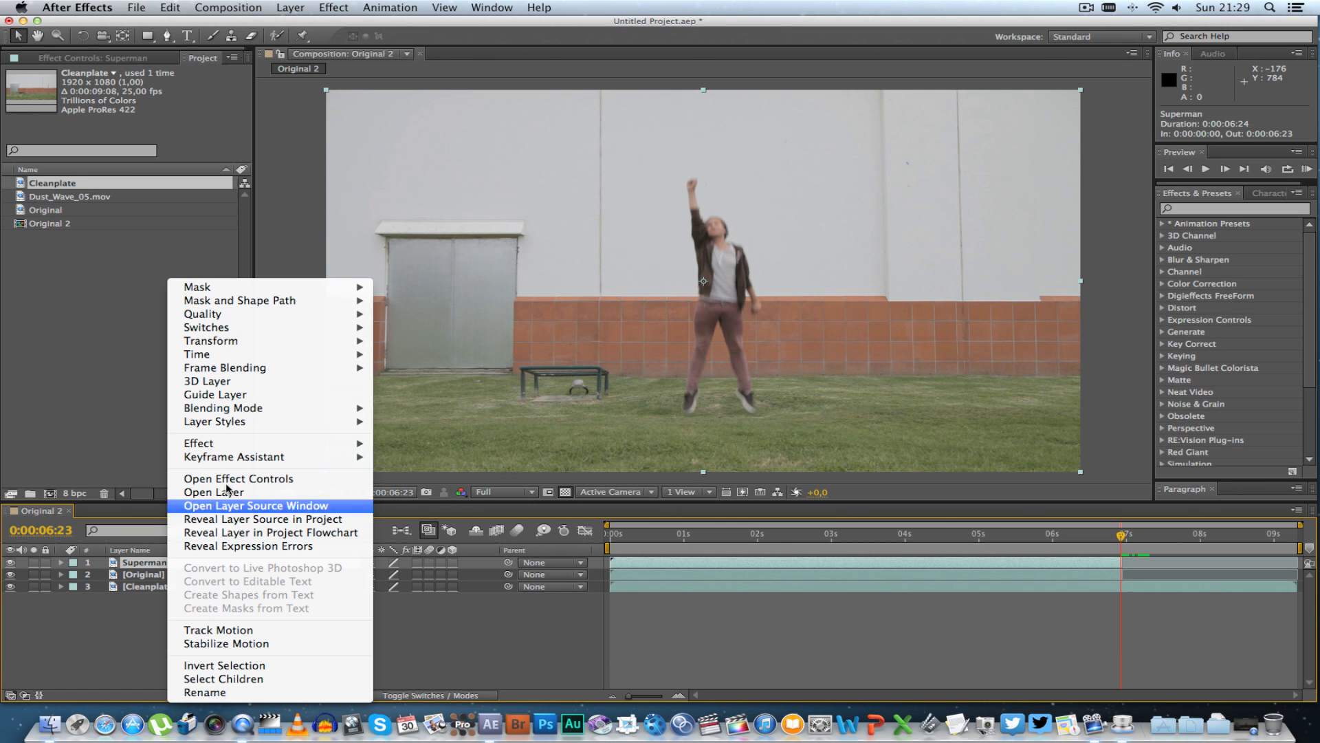
{"action": "mouse_move", "coordinate": [231, 364]}
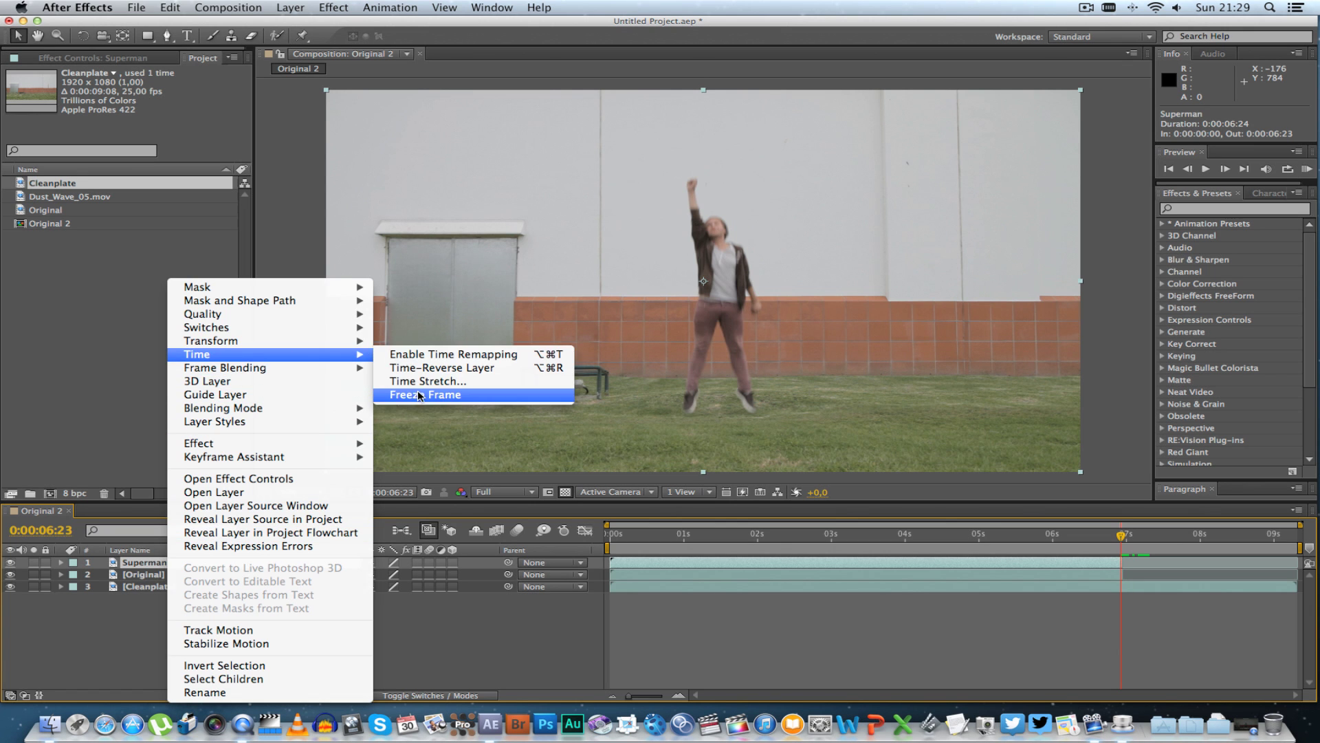
{"action": "left_click", "coordinate": [418, 394]}
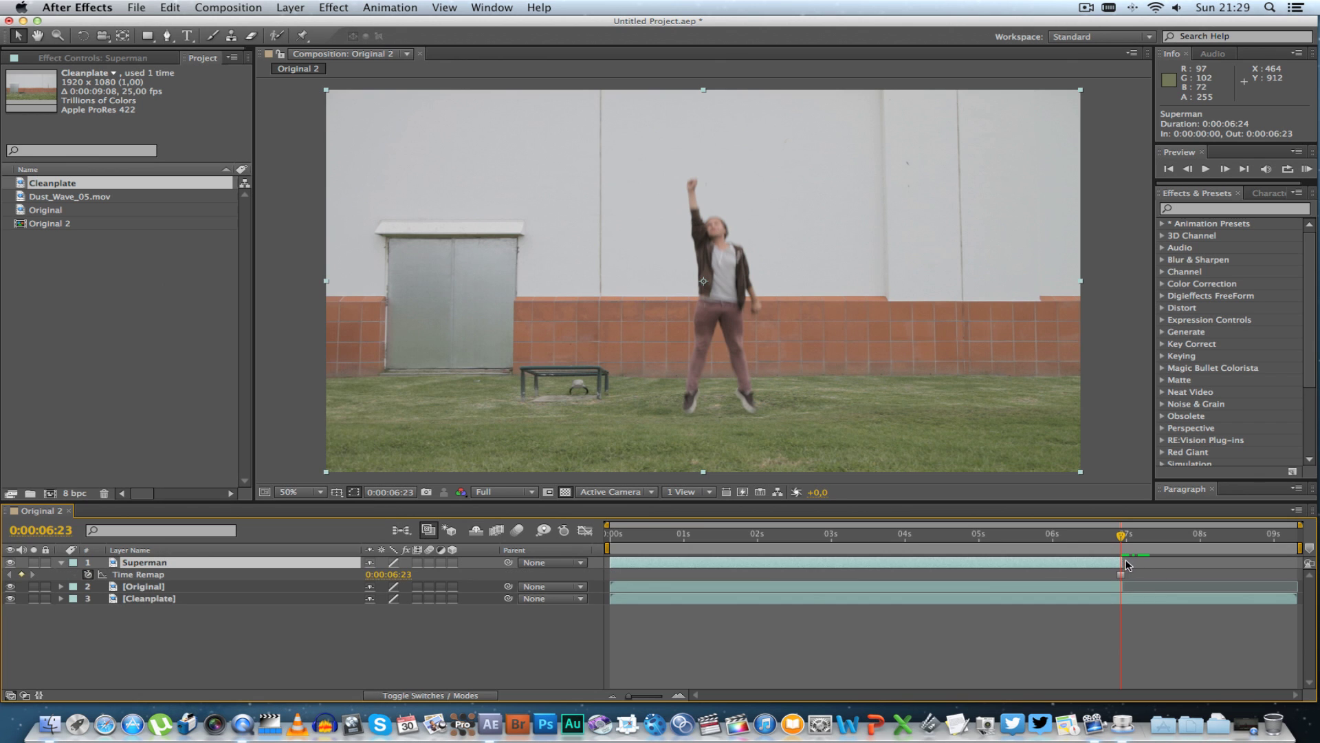
{"action": "left_click_drag", "start_coordinate": [1124, 564], "coordinate": [1298, 565]}
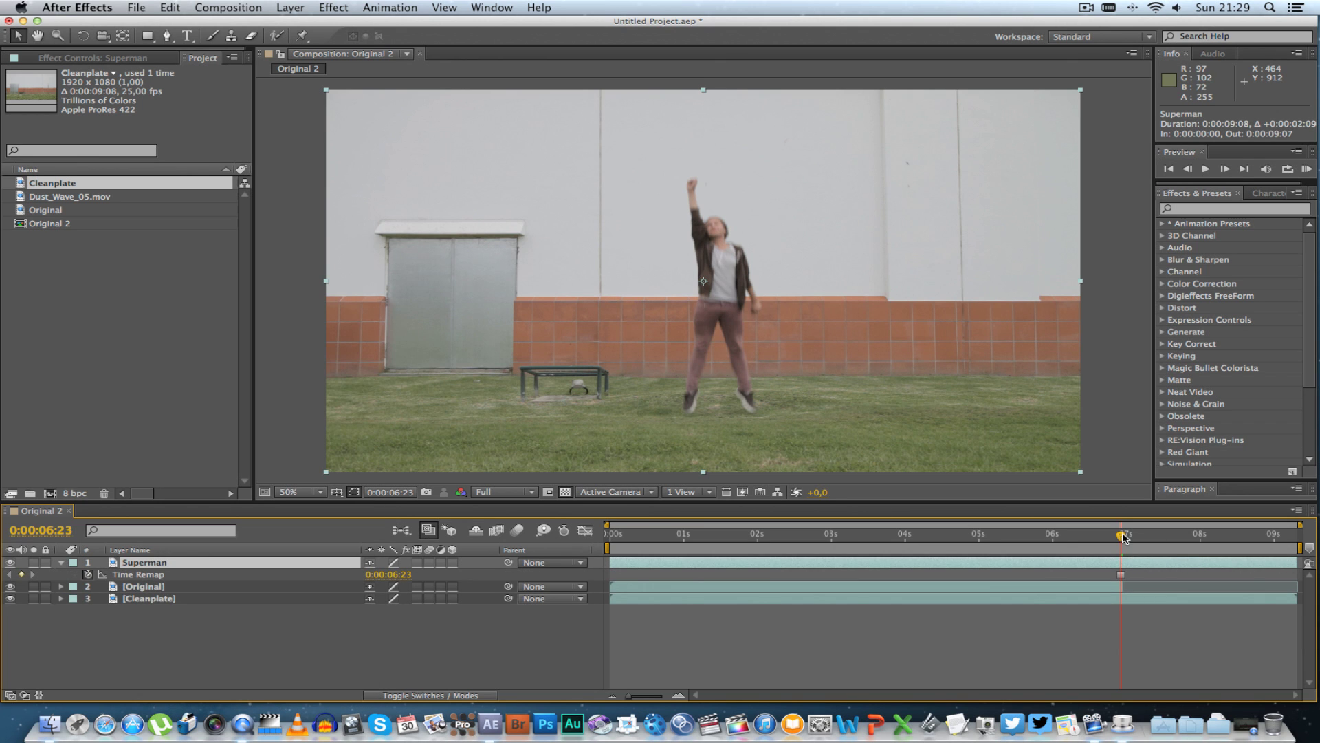
Step: Trim Superman's in point to the freeze frame at 0:00:06:23
{"action": "mouse_move", "coordinate": [1123, 537]}
{"action": "left_mouse_down"}
{"action": "mouse_move", "coordinate": [710, 537]}
{"action": "mouse_move", "coordinate": [1144, 535]}
{"action": "left_mouse_up"}
{"action": "left_click", "coordinate": [1062, 536]}
{"action": "left_click_drag", "start_coordinate": [1064, 539], "coordinate": [947, 550]}
{"action": "left_click_drag", "start_coordinate": [947, 550], "coordinate": [1136, 543]}
{"action": "key", "text": "j"}
{"action": "left_click_drag", "start_coordinate": [614, 564], "coordinate": [1089, 541]}
Step: Preview the takeoff from just before 06:23 and reselect the Superman layer
{"action": "key", "text": "space"}
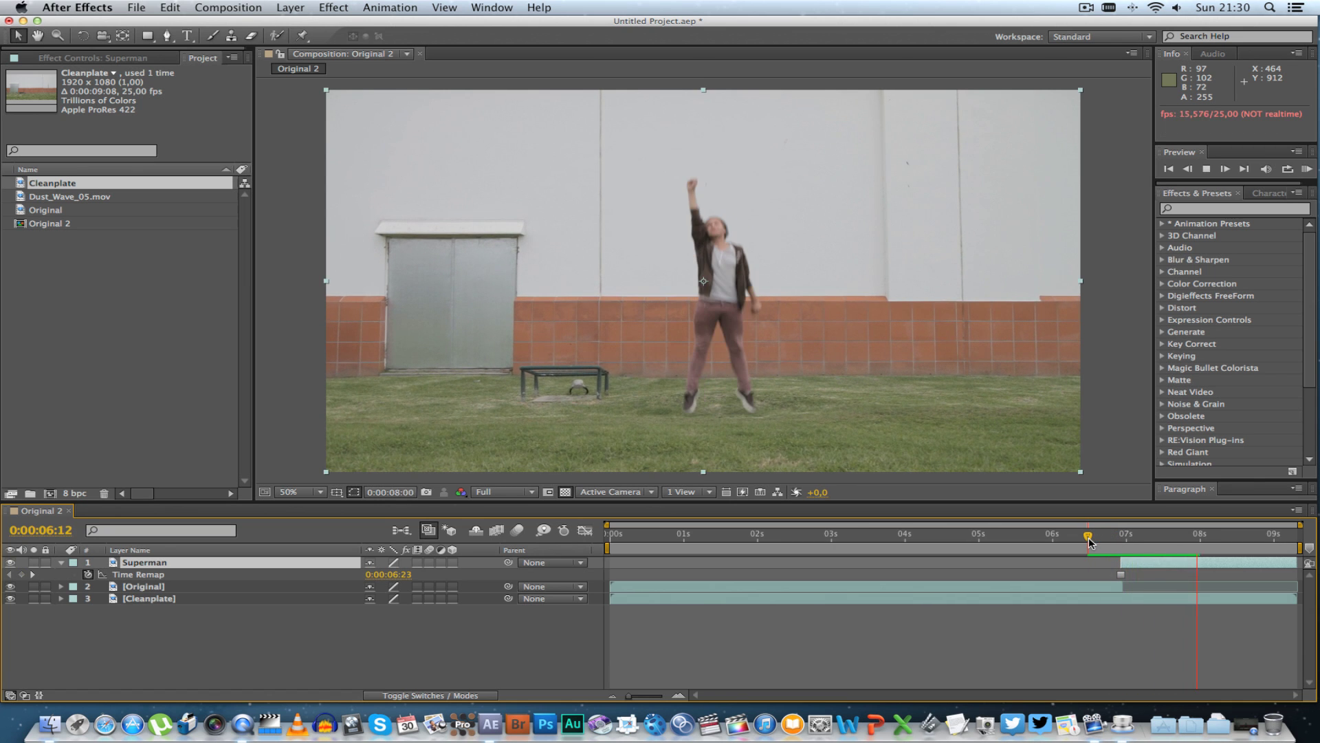
{"action": "left_click_drag", "start_coordinate": [1088, 541], "coordinate": [1114, 537]}
{"action": "left_click", "coordinate": [399, 654]}
{"action": "left_click", "coordinate": [152, 562]}
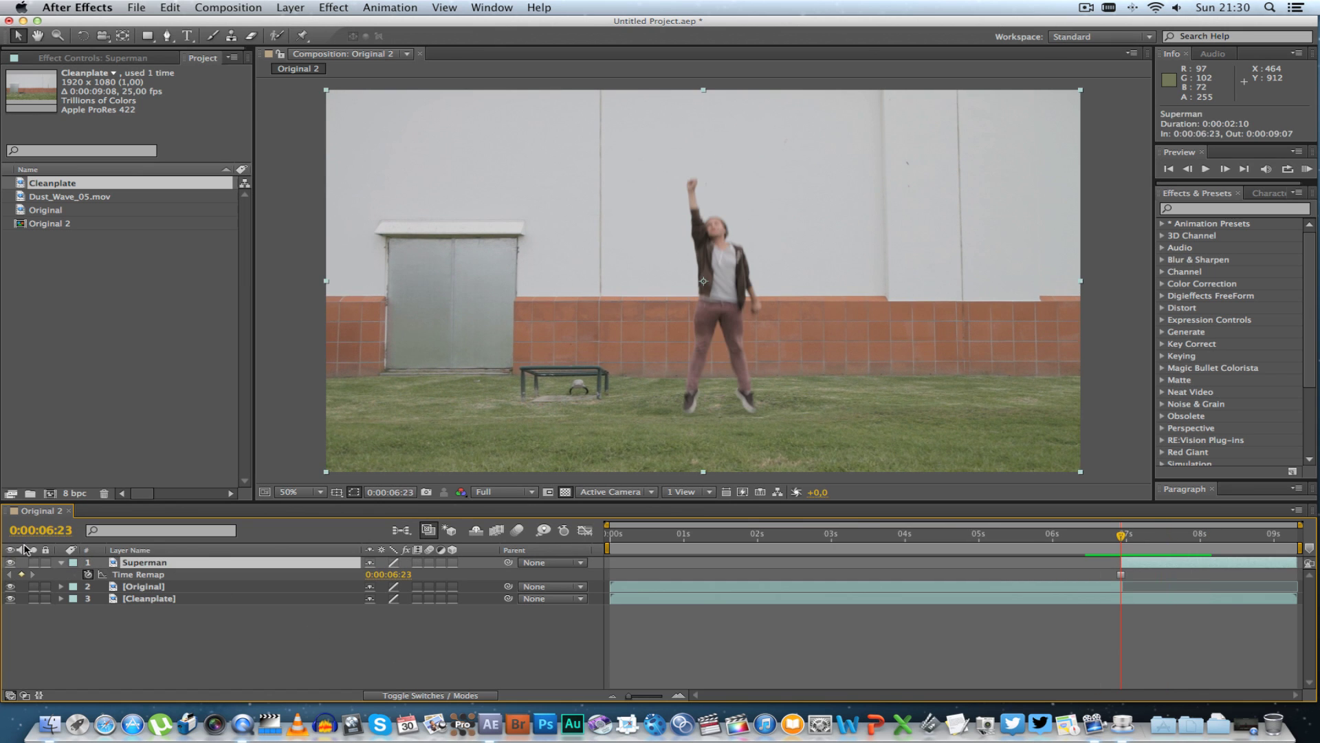
Step: With the Pen tool, add Mask 1 vertices along the raised arm and torso edge
{"action": "left_click", "coordinate": [62, 563]}
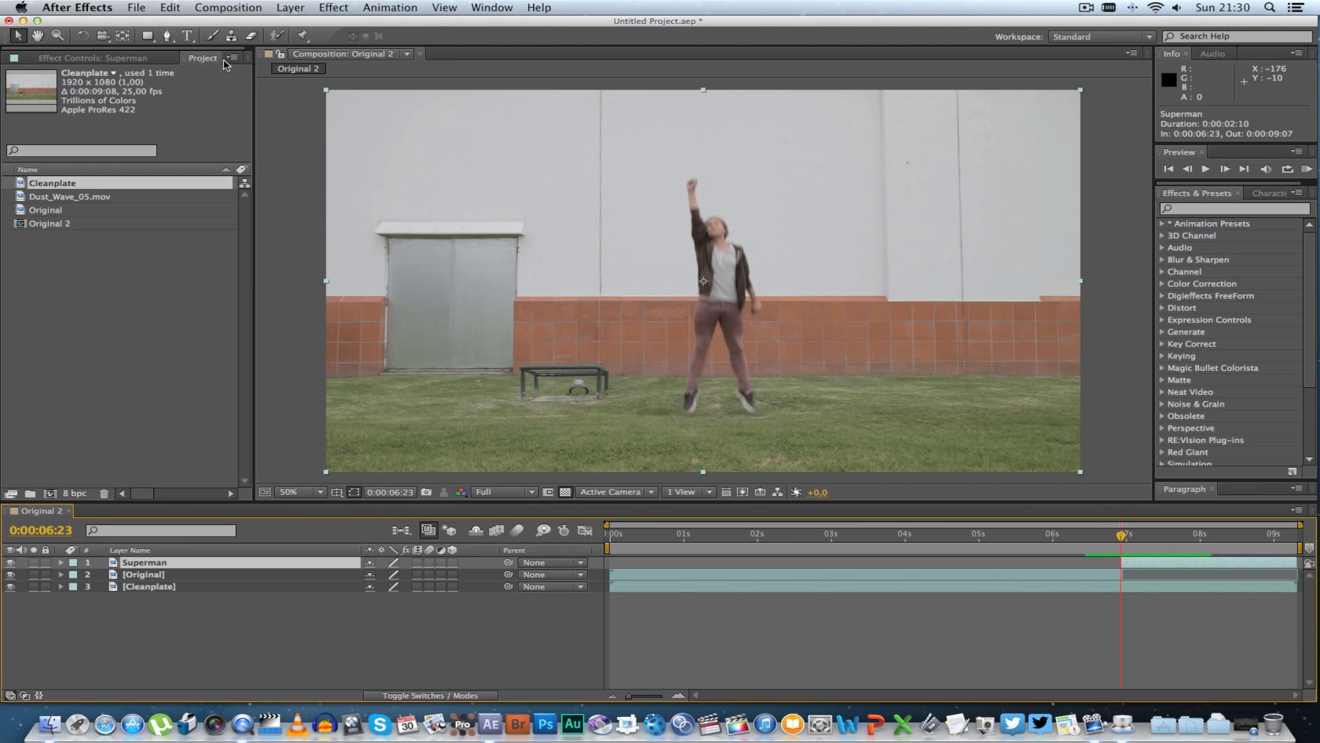
{"action": "left_click", "coordinate": [167, 36]}
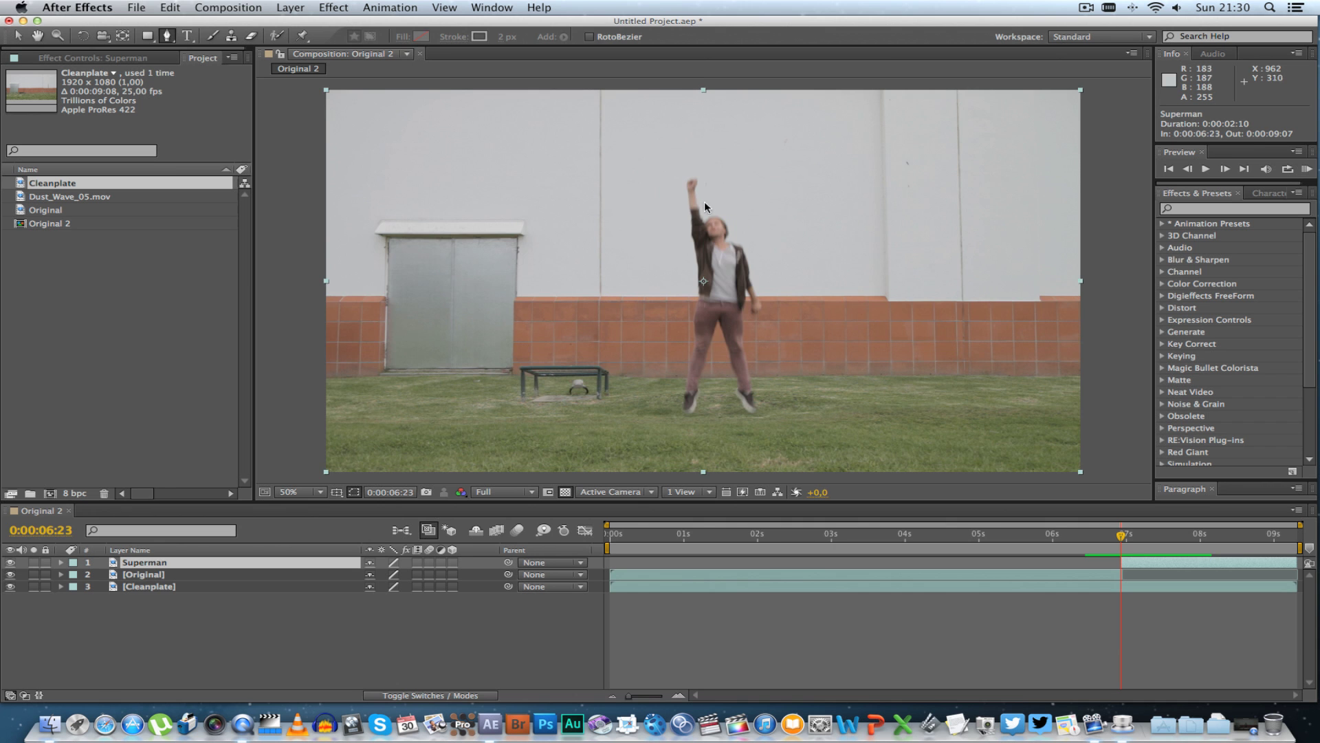
{"action": "scroll", "coordinate": [704, 201], "scroll_direction": "up", "scroll_amount": 5}
{"action": "left_click", "coordinate": [604, 200]}
{"action": "left_click", "coordinate": [672, 195]}
{"action": "left_click", "coordinate": [634, 412]}
{"action": "left_click", "coordinate": [555, 141]}
{"action": "left_click", "coordinate": [578, 245]}
{"action": "left_click", "coordinate": [580, 341]}
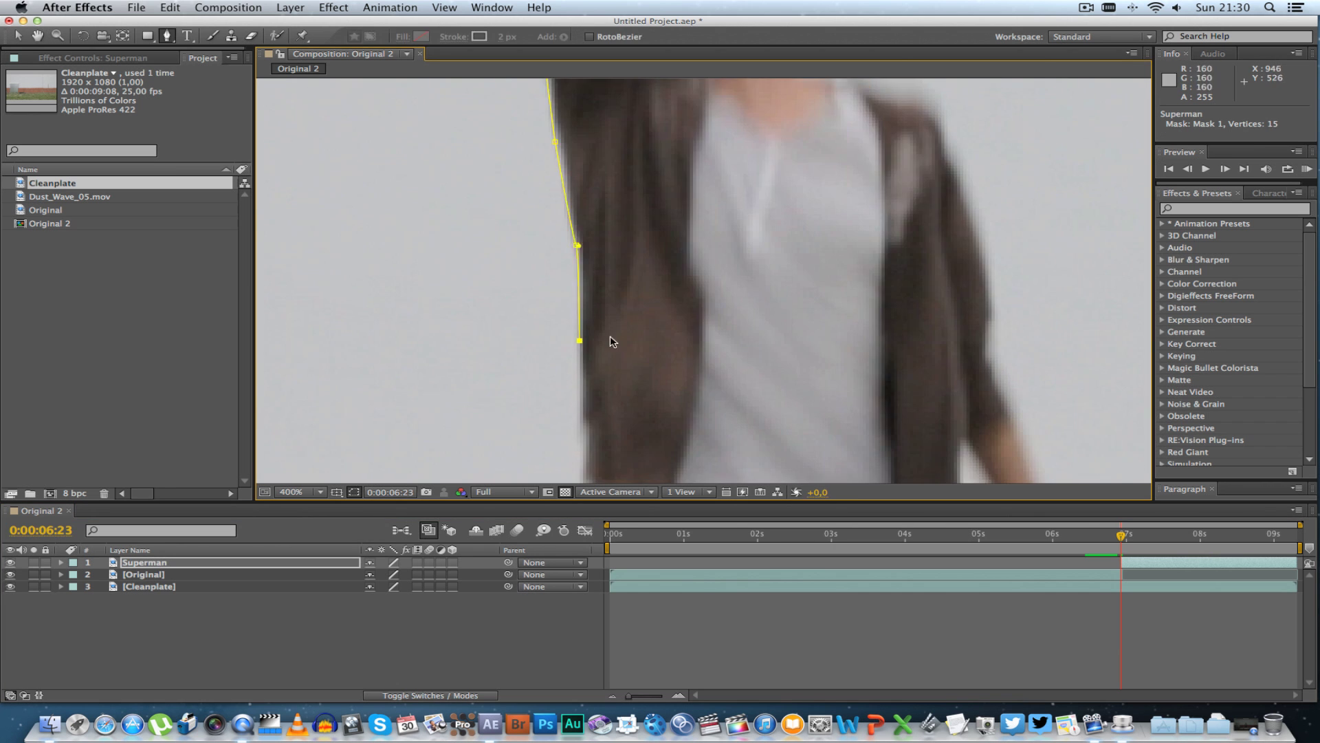
Step: Continue the mask down the body's side, the legs, around the feet and up the other leg
{"action": "scroll", "coordinate": [611, 340], "scroll_direction": "down", "scroll_amount": 10}
{"action": "left_click", "coordinate": [633, 286]}
{"action": "scroll", "coordinate": [637, 369], "scroll_direction": "down", "scroll_amount": 5}
{"action": "left_click", "coordinate": [577, 422]}
{"action": "left_click", "coordinate": [631, 392]}
{"action": "left_click", "coordinate": [612, 328]}
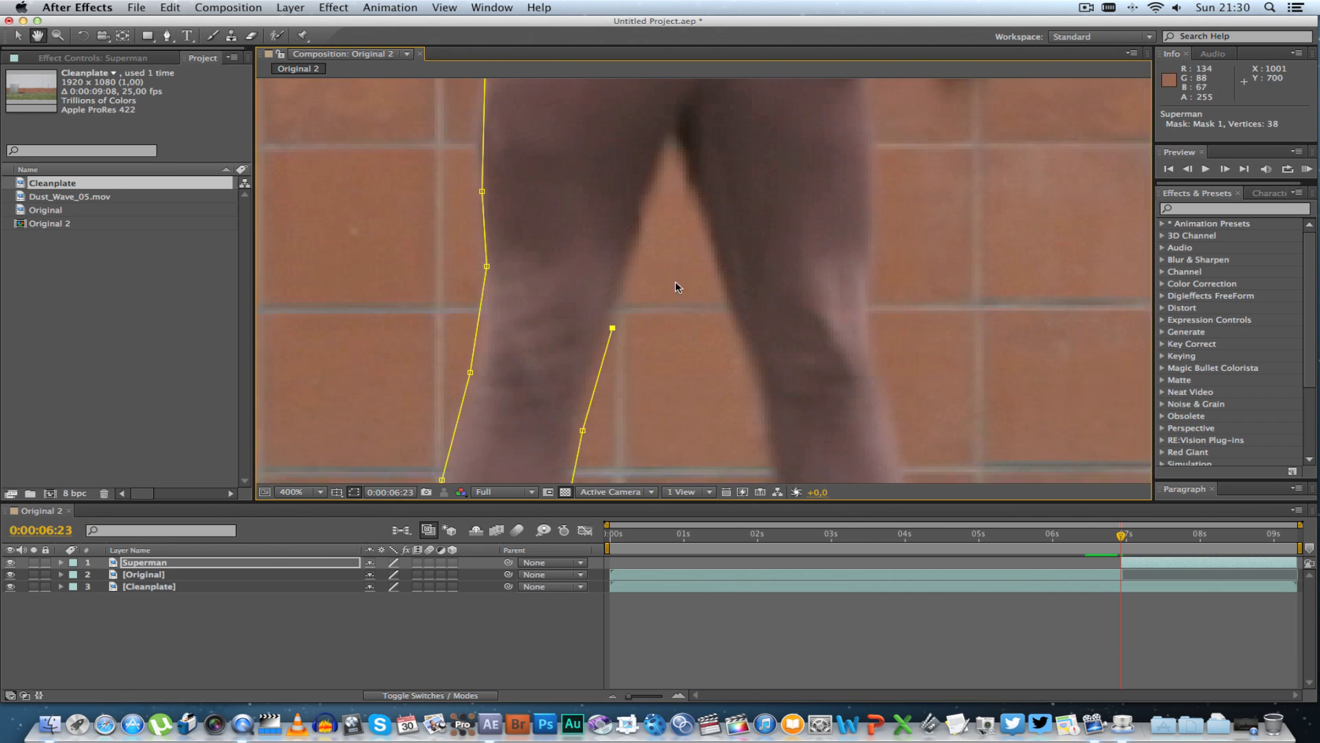
{"action": "scroll", "coordinate": [675, 287], "scroll_direction": "down", "scroll_amount": 5}
{"action": "scroll", "coordinate": [675, 370], "scroll_direction": "down", "scroll_amount": 5}
{"action": "left_click", "coordinate": [858, 442]}
{"action": "left_click", "coordinate": [839, 186]}
{"action": "scroll", "coordinate": [853, 206], "scroll_direction": "up", "scroll_amount": 8}
{"action": "left_click", "coordinate": [758, 355]}
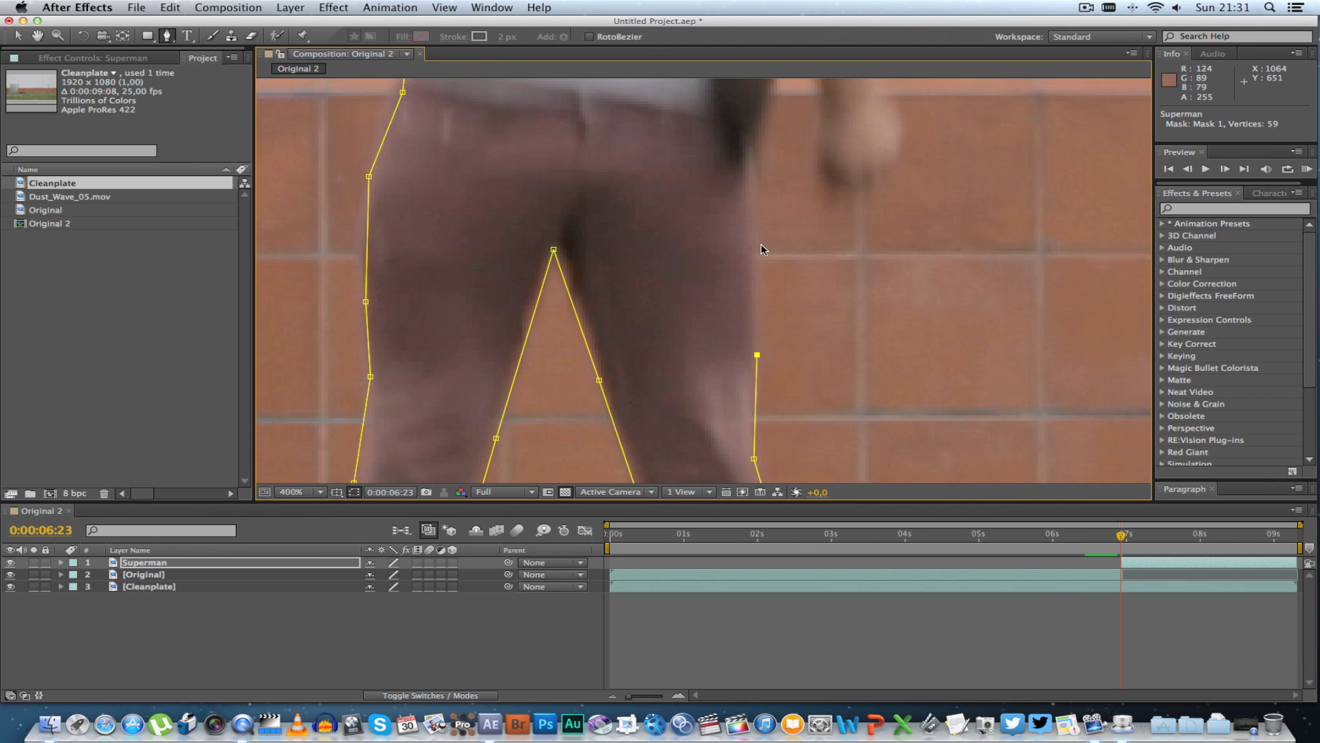
Step: Close the mask around the shoulder, head and raised fist, then recentre the viewer at 50%
{"action": "scroll", "coordinate": [760, 251], "scroll_direction": "up", "scroll_amount": 5}
{"action": "left_click", "coordinate": [748, 368]}
{"action": "scroll", "coordinate": [750, 310], "scroll_direction": "up", "scroll_amount": 5}
{"action": "left_click", "coordinate": [754, 237]}
{"action": "scroll", "coordinate": [688, 220], "scroll_direction": "up", "scroll_amount": 5}
{"action": "left_click", "coordinate": [700, 335]}
{"action": "left_click", "coordinate": [583, 247]}
{"action": "left_click", "coordinate": [492, 266]}
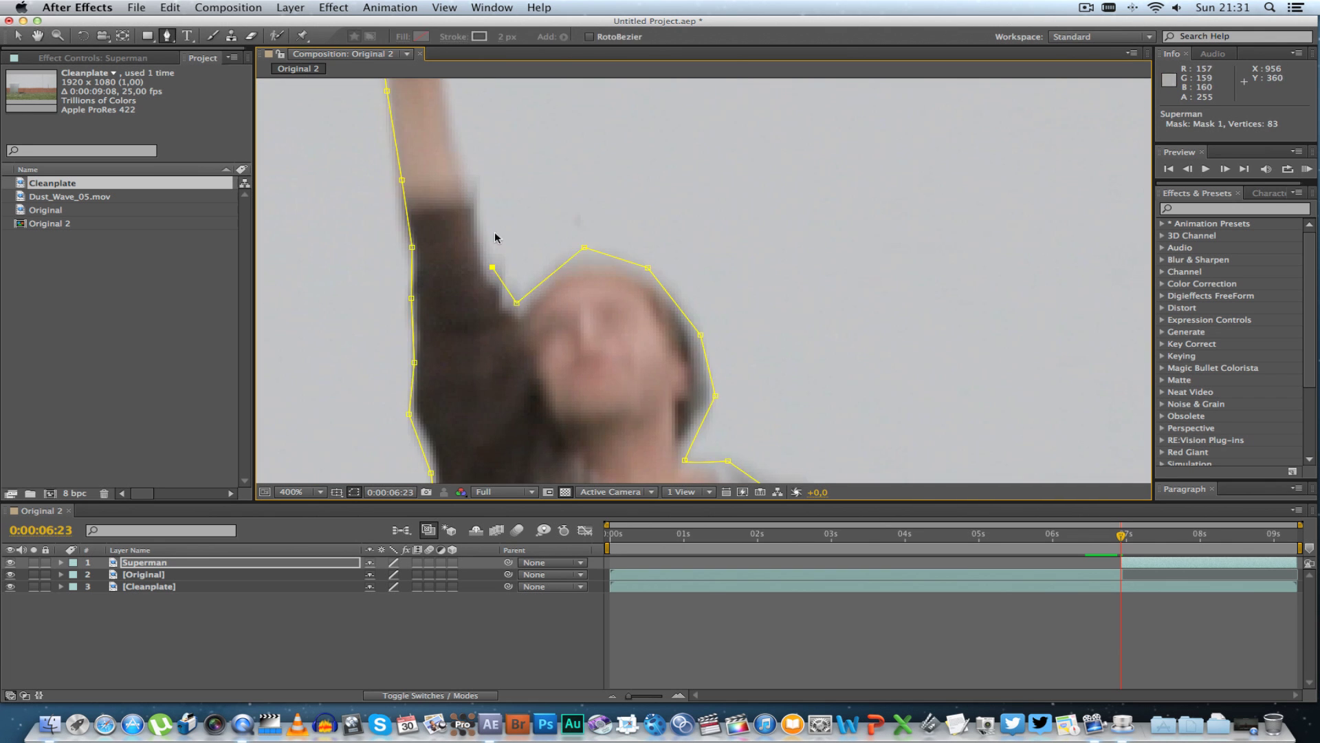
{"action": "scroll", "coordinate": [720, 239], "scroll_direction": "down", "scroll_amount": 4}
{"action": "scroll", "coordinate": [792, 208], "scroll_direction": "up", "scroll_amount": 2}
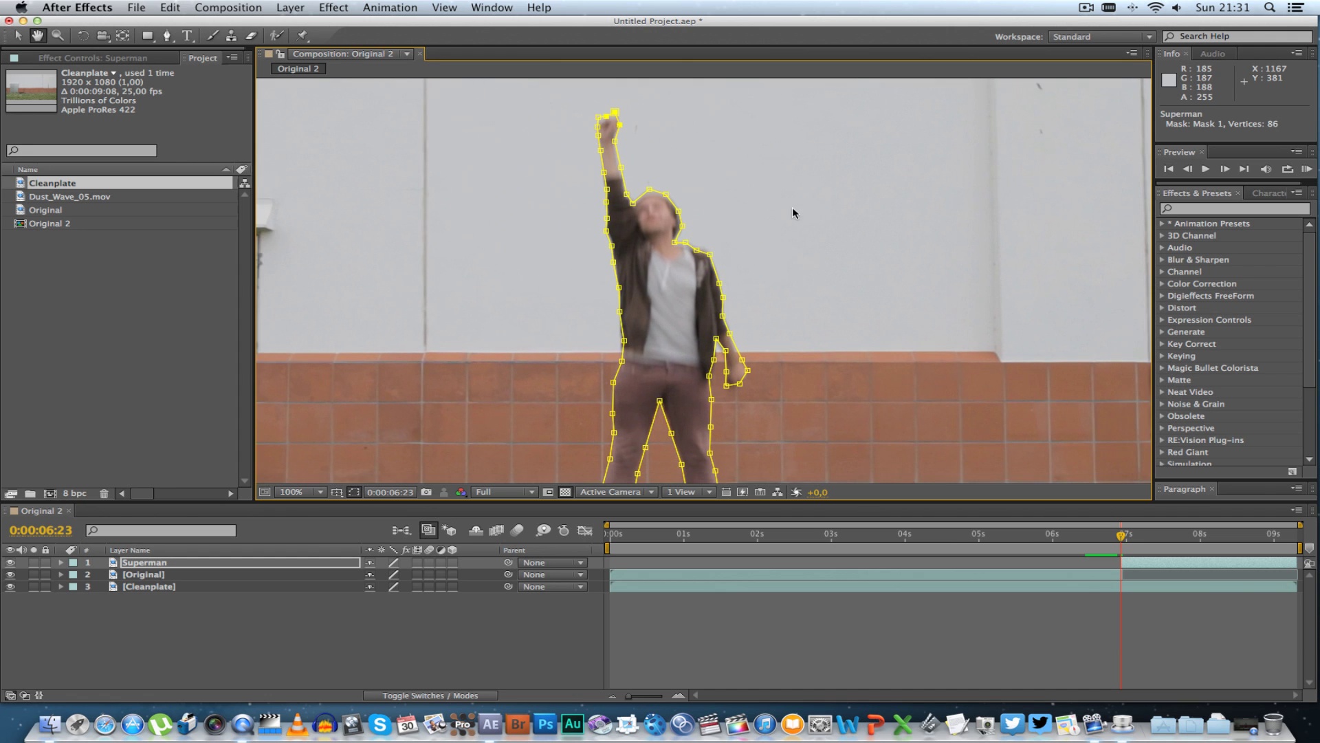
{"action": "scroll", "coordinate": [792, 277], "scroll_direction": "down", "scroll_amount": 1}
{"action": "scroll", "coordinate": [822, 323], "scroll_direction": "down", "scroll_amount": 1}
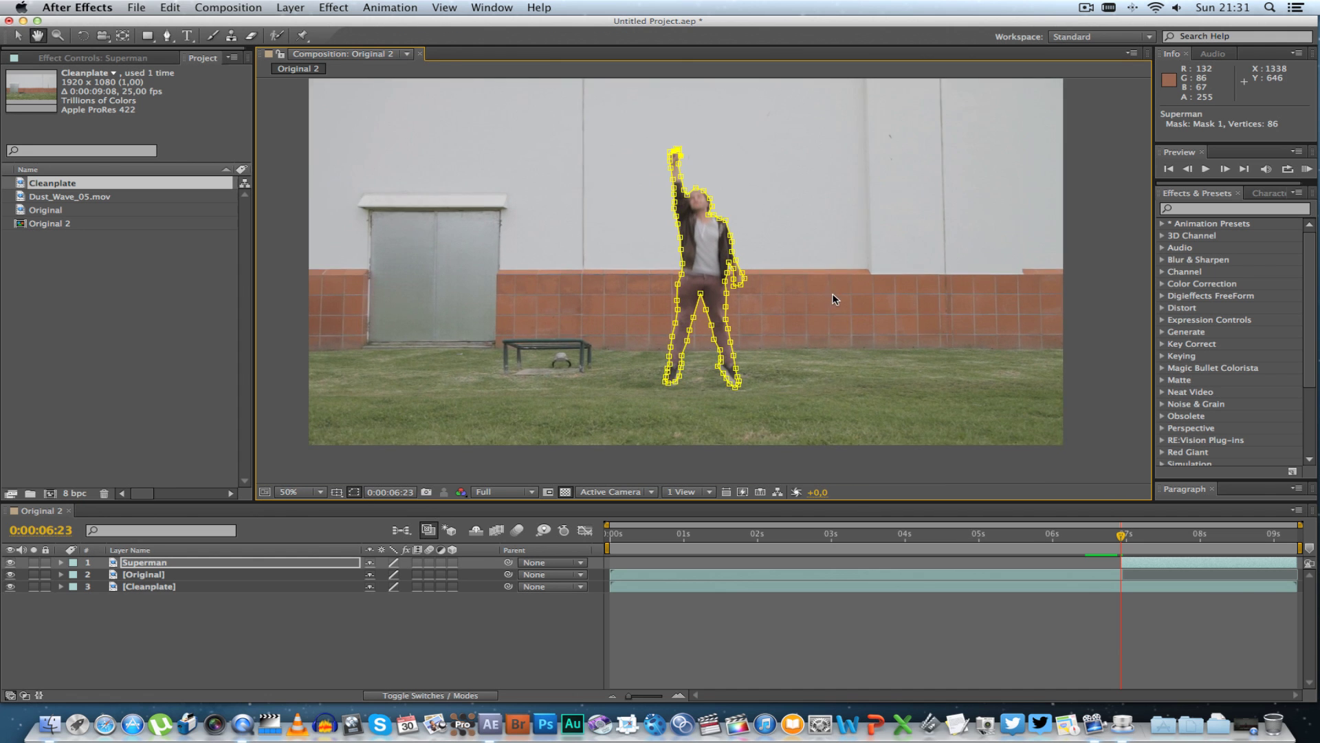
{"action": "left_click_drag", "start_coordinate": [833, 299], "coordinate": [829, 326]}
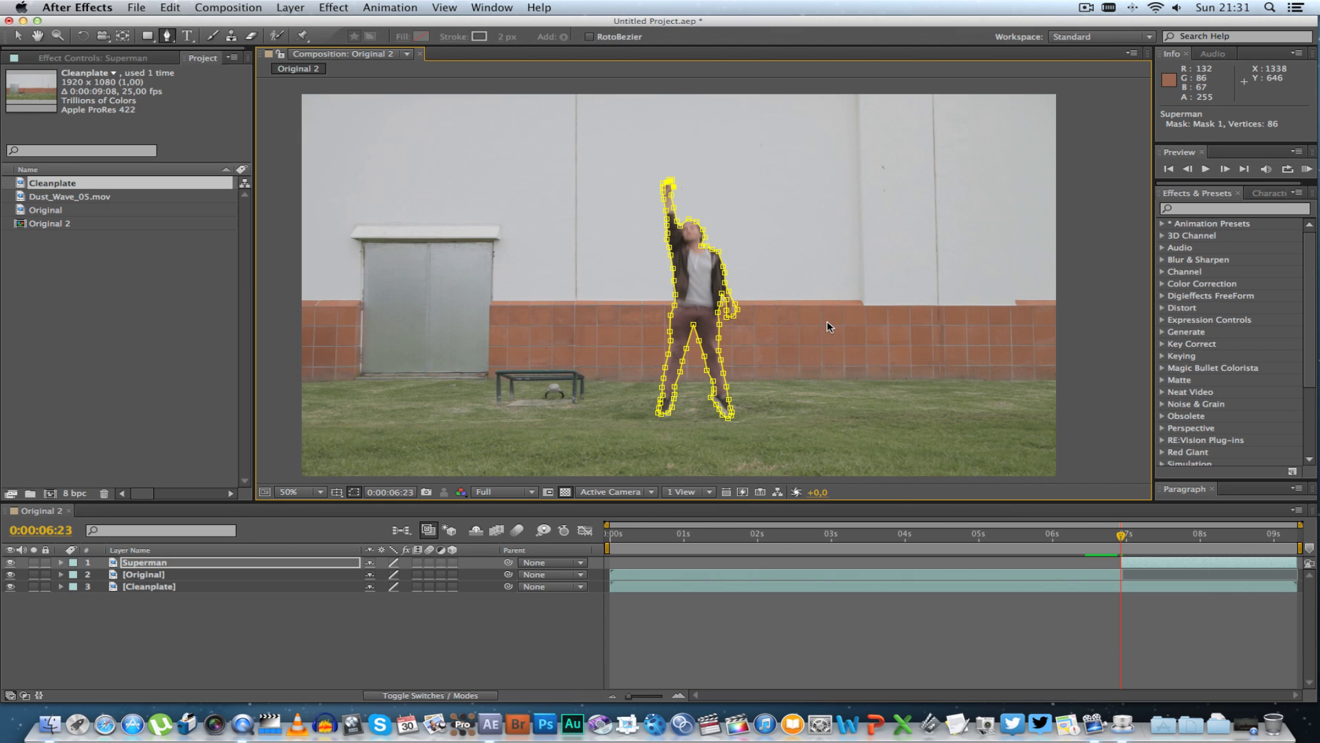
Step: Set a Superman Position keyframe of 960,540 at 0:00:06:23
{"action": "left_click", "coordinate": [385, 641]}
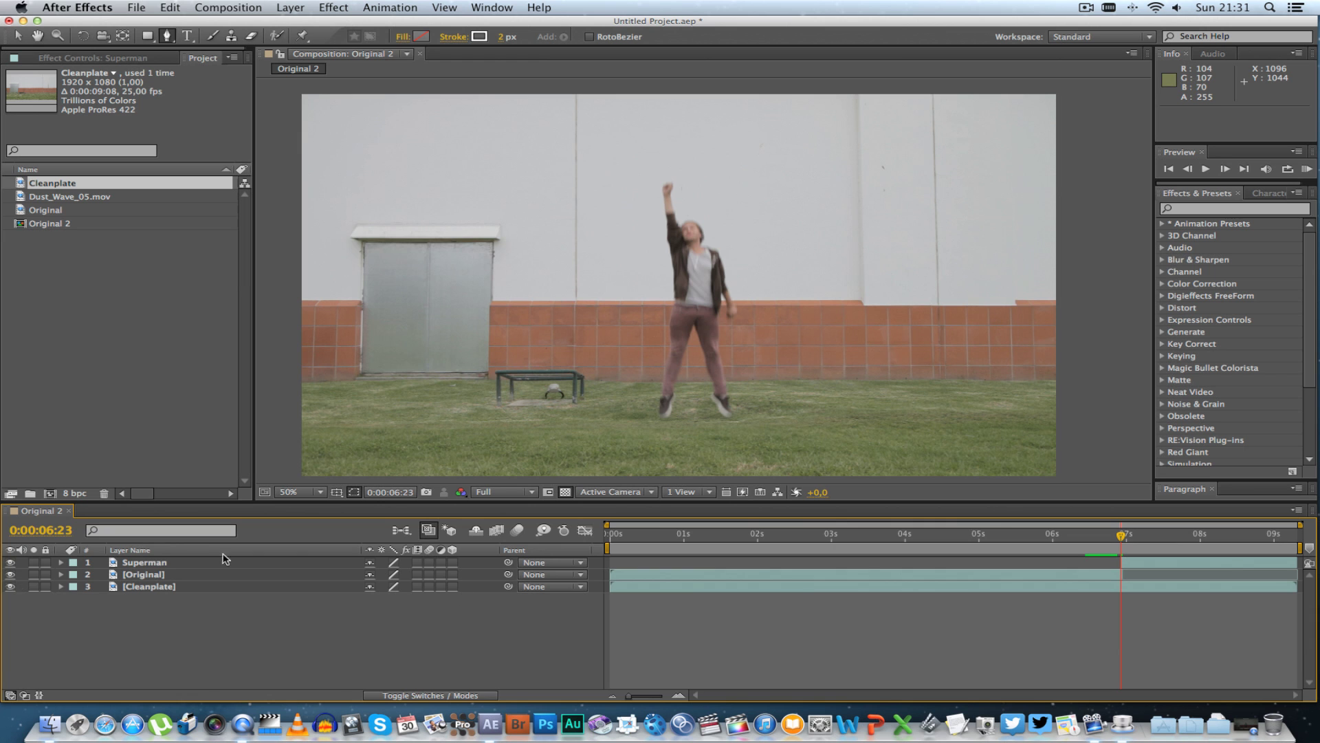
{"action": "left_click_drag", "start_coordinate": [11, 574], "coordinate": [10, 587]}
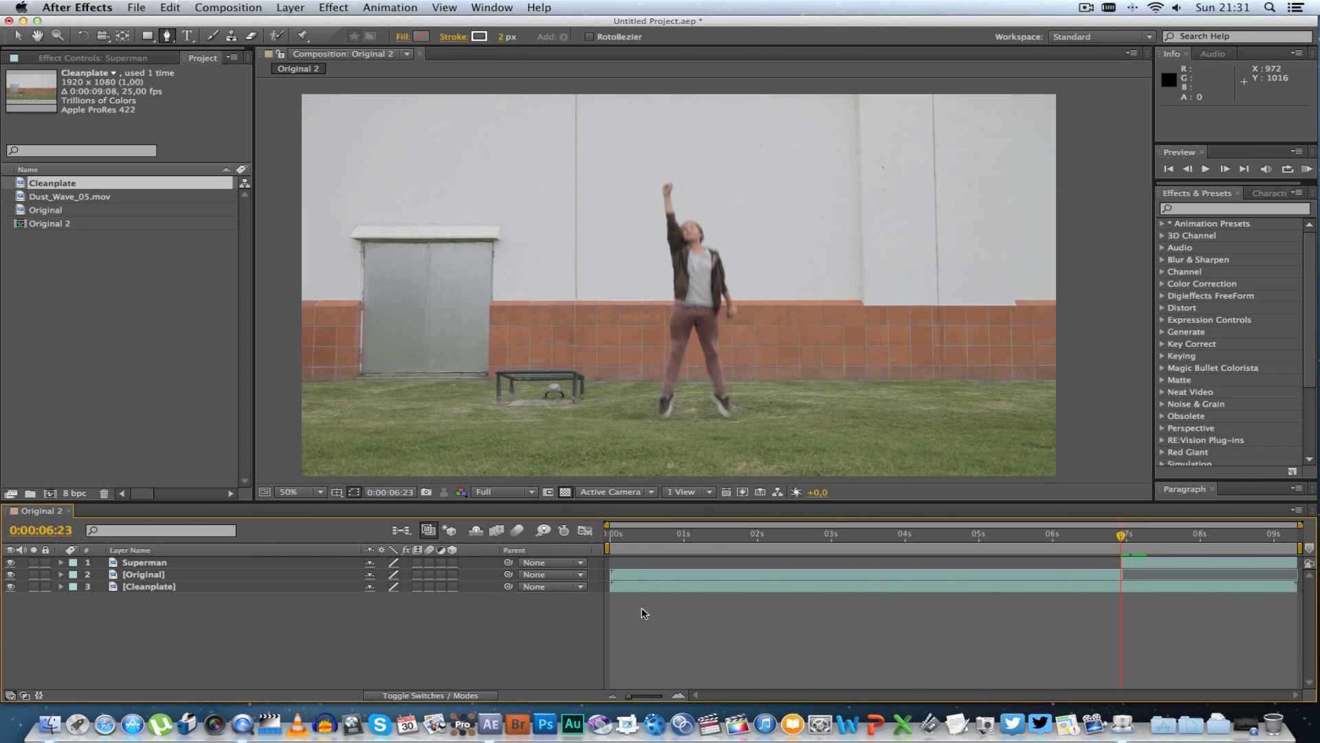
{"action": "left_click", "coordinate": [151, 562]}
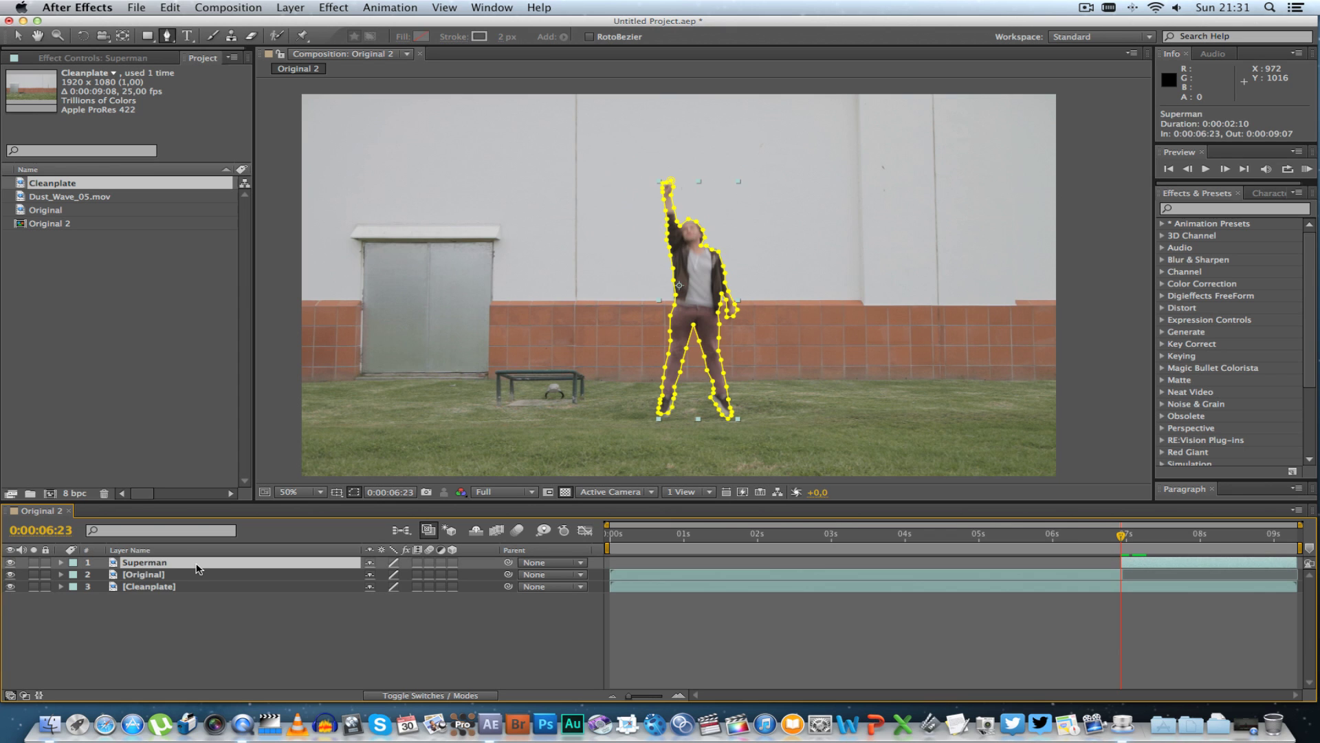
{"action": "key", "text": "p"}
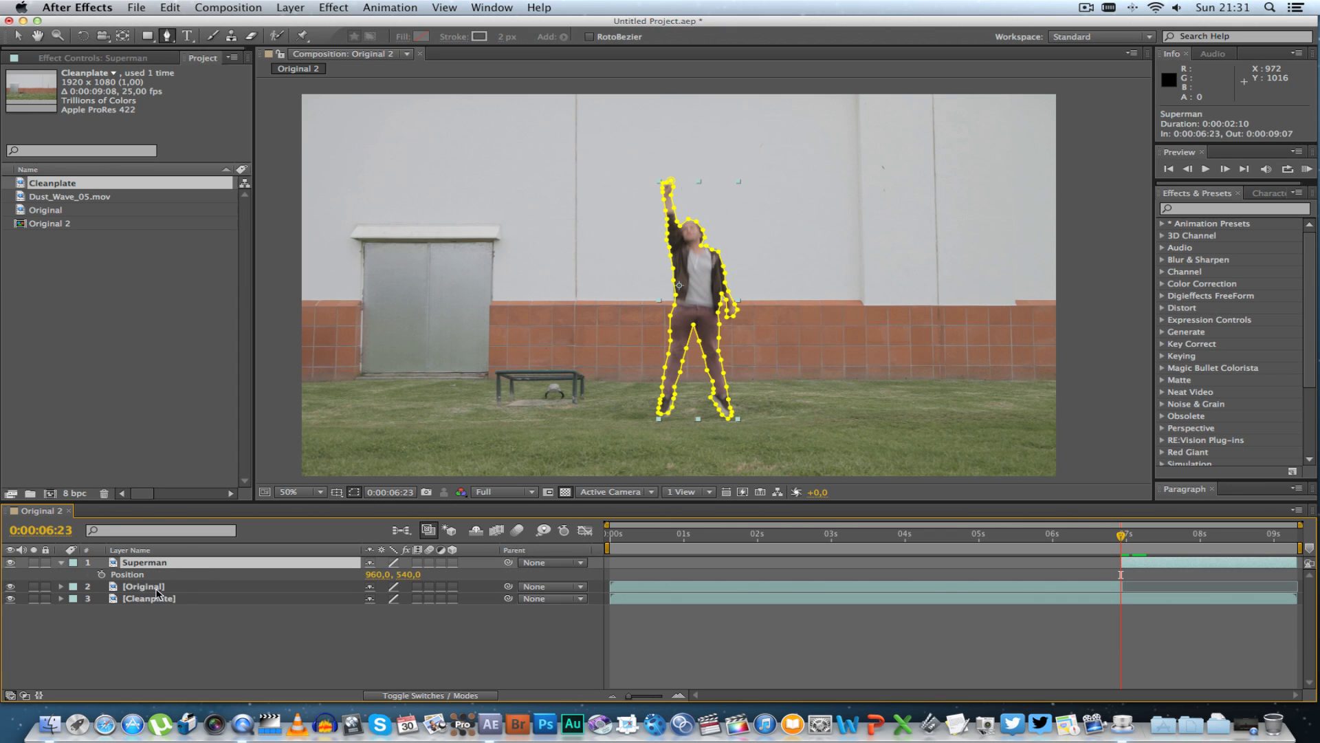
{"action": "left_click", "coordinate": [102, 574]}
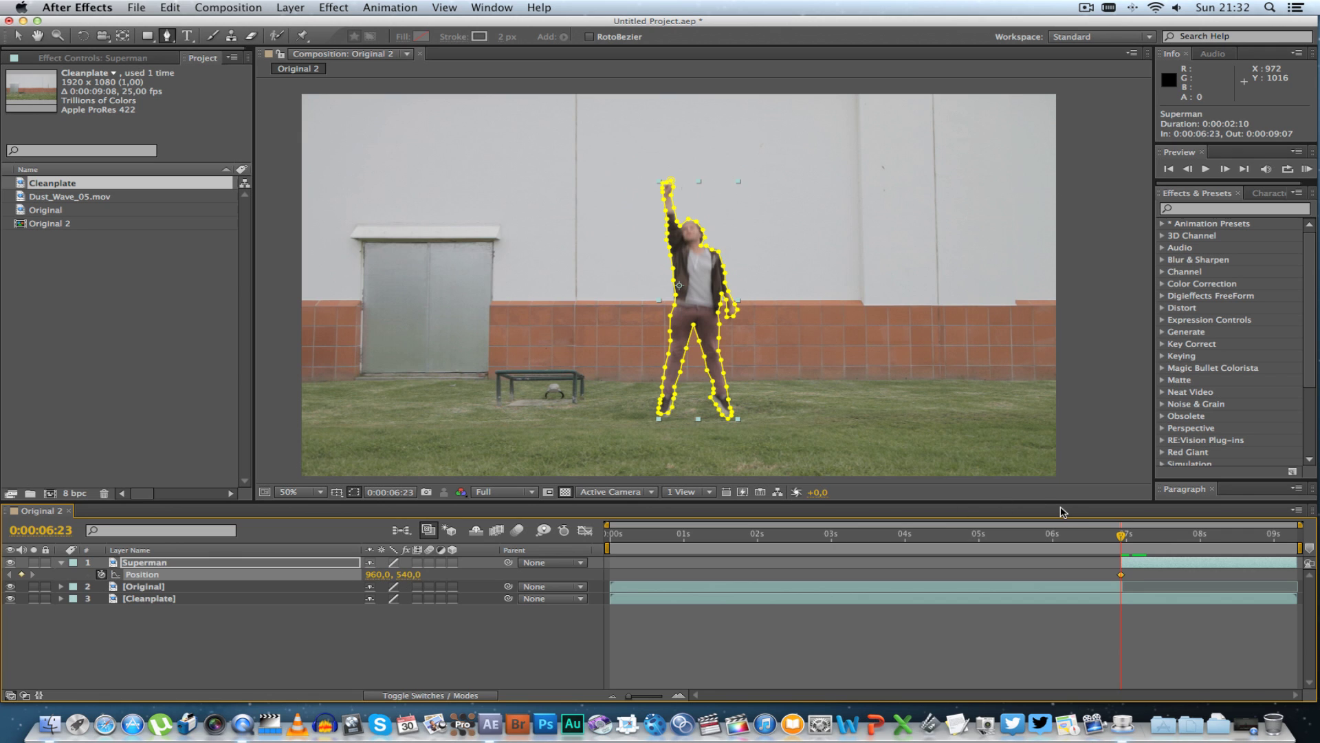
Step: At 0:00:07:03, raise Position Y to -1082 so the actor leaves frame, then preview
{"action": "key", "text": "Page_Down"}
{"action": "key", "text": "Page_Down"}
{"action": "key", "text": "Page_Down"}
{"action": "key", "text": "Page_Down"}
{"action": "key", "text": "Page_Down"}
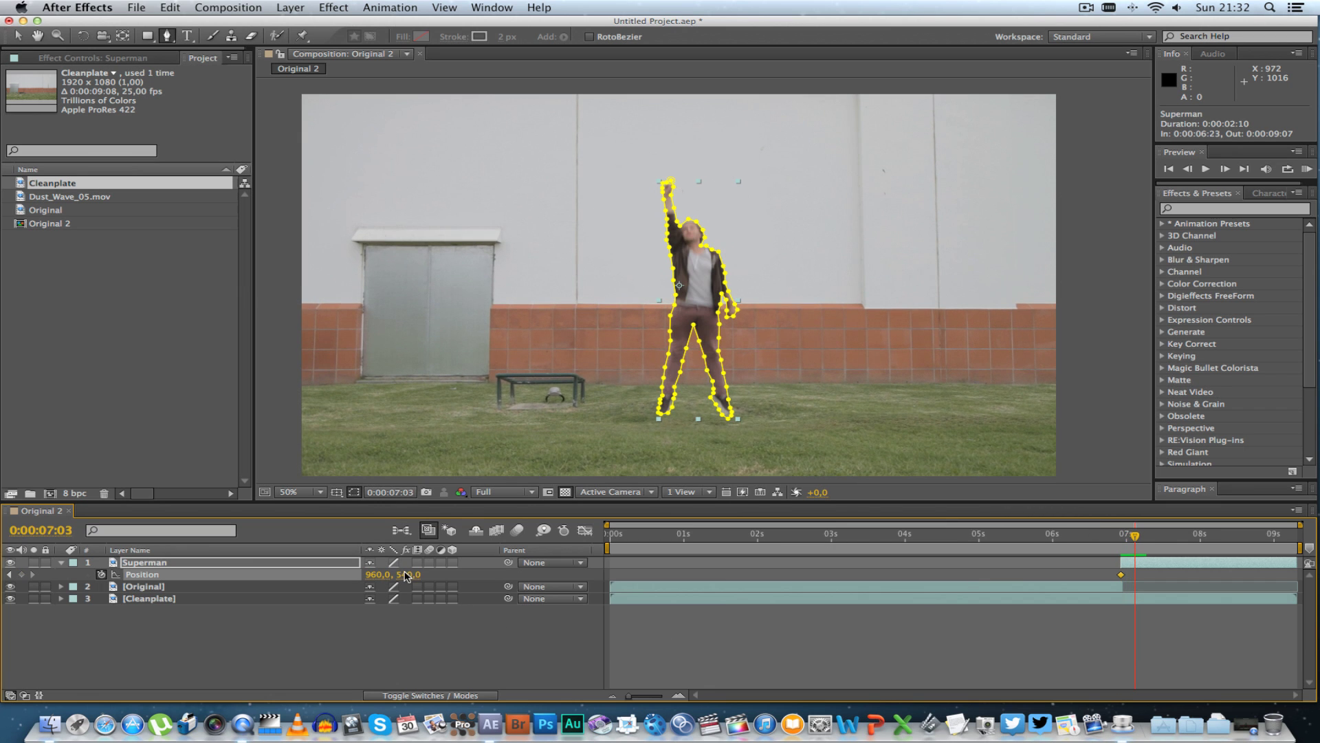
{"action": "left_click_drag", "start_coordinate": [407, 576], "coordinate": [140, 571]}
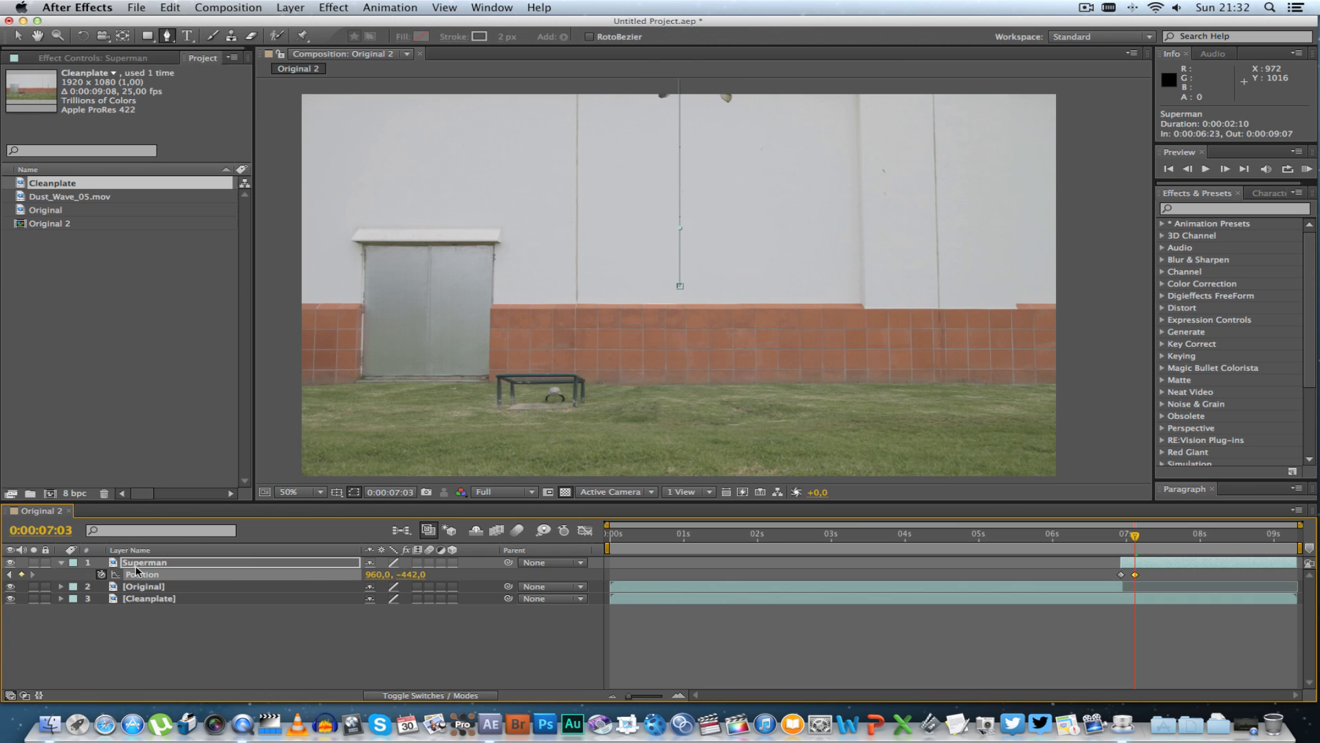
{"action": "left_click_drag", "start_coordinate": [226, 575], "coordinate": [117, 577]}
{"action": "left_click", "coordinate": [1113, 541]}
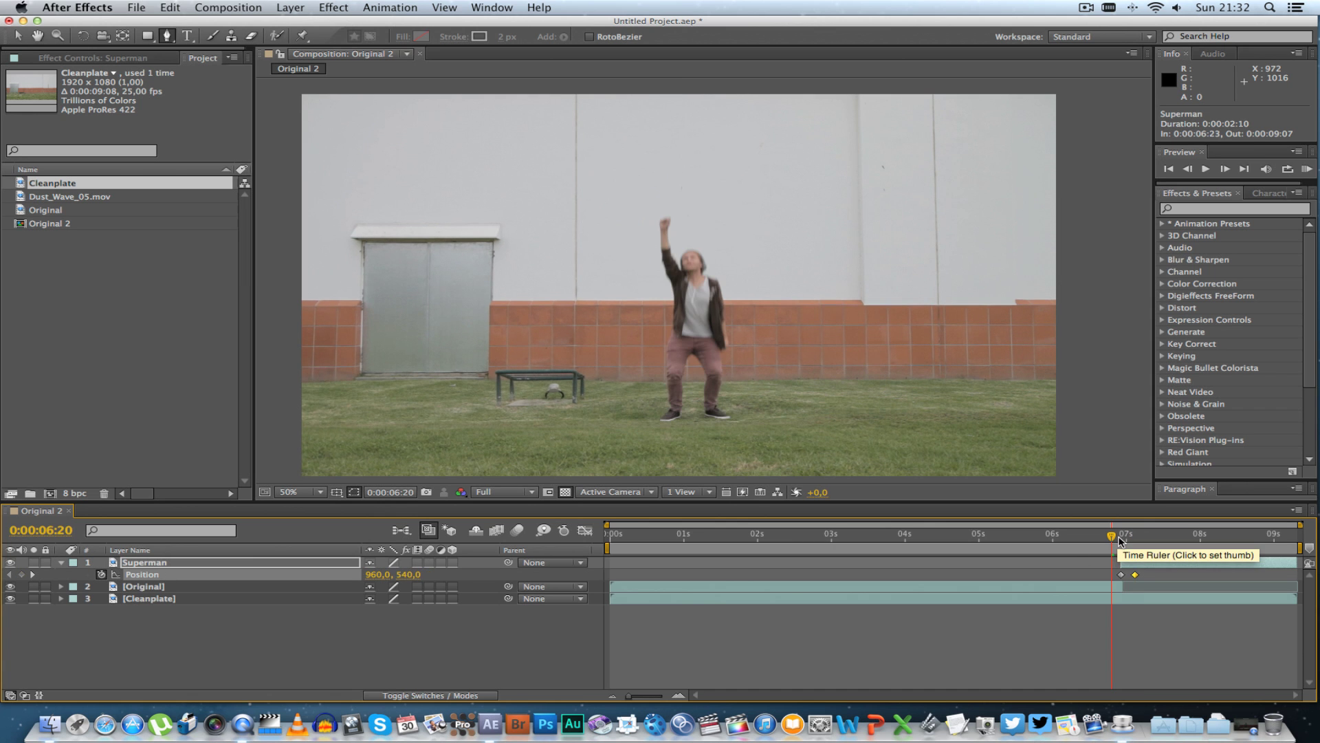
{"action": "key", "text": "space"}
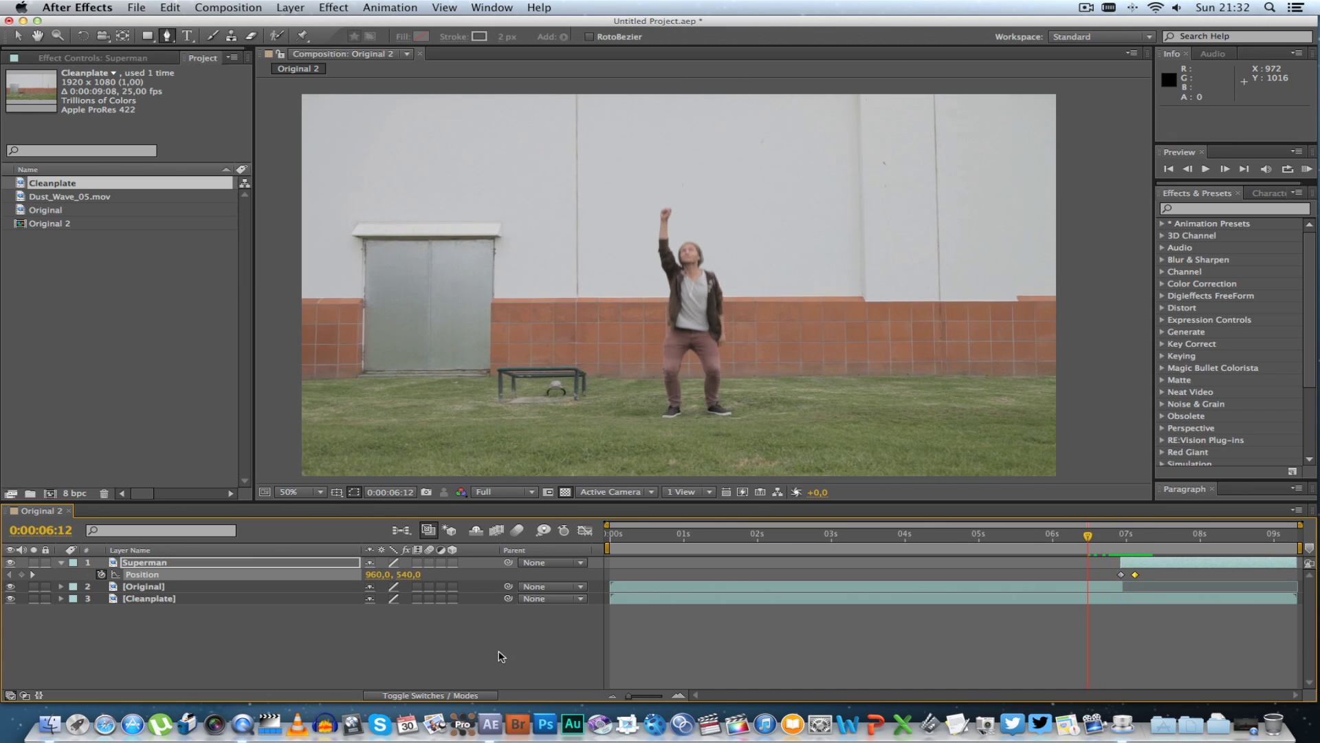
{"action": "left_click", "coordinate": [509, 654]}
{"action": "key", "text": "space"}
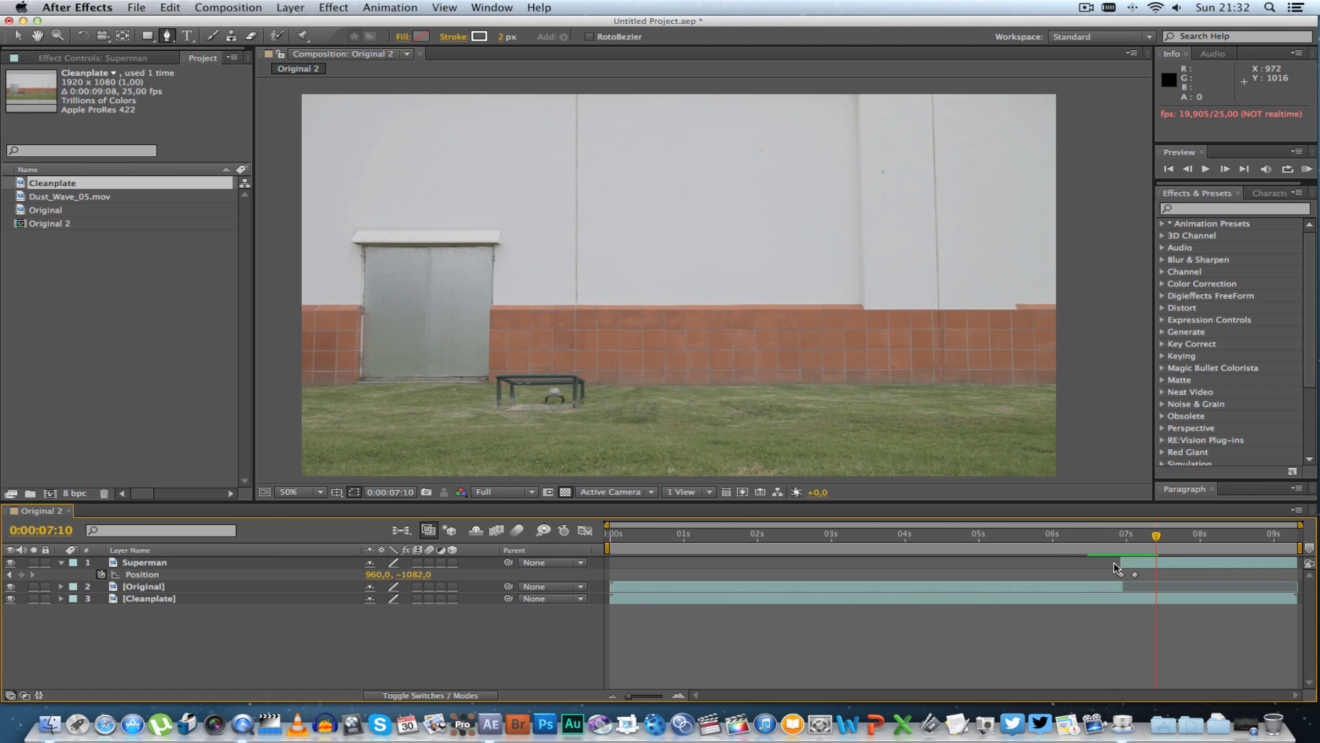
Step: Shift the end Position keyframe later to 0:00:07:05 and preview the fly-up from 06:19
{"action": "left_click_drag", "start_coordinate": [639, 697], "coordinate": [645, 697]}
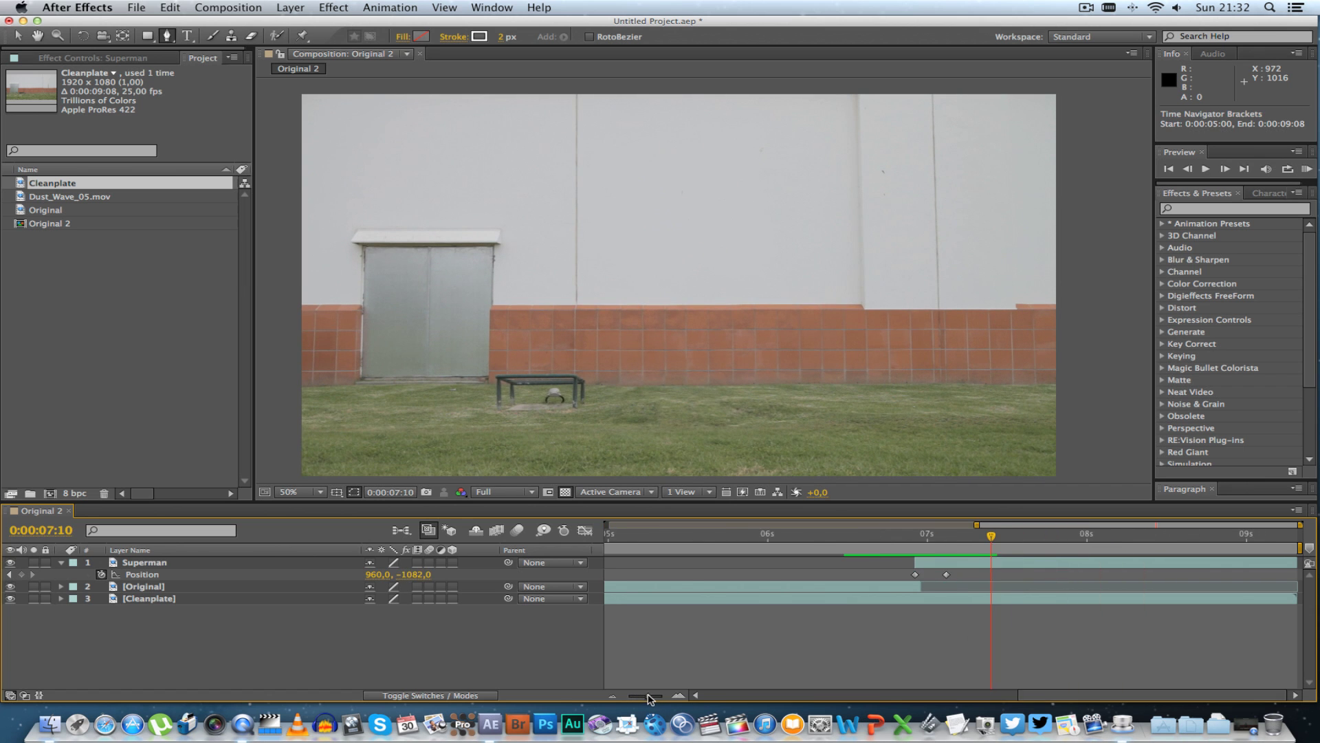
{"action": "left_click_drag", "start_coordinate": [649, 698], "coordinate": [652, 698]}
{"action": "left_click_drag", "start_coordinate": [931, 537], "coordinate": [950, 576]}
{"action": "left_click", "coordinate": [930, 577]}
{"action": "key", "text": "space"}
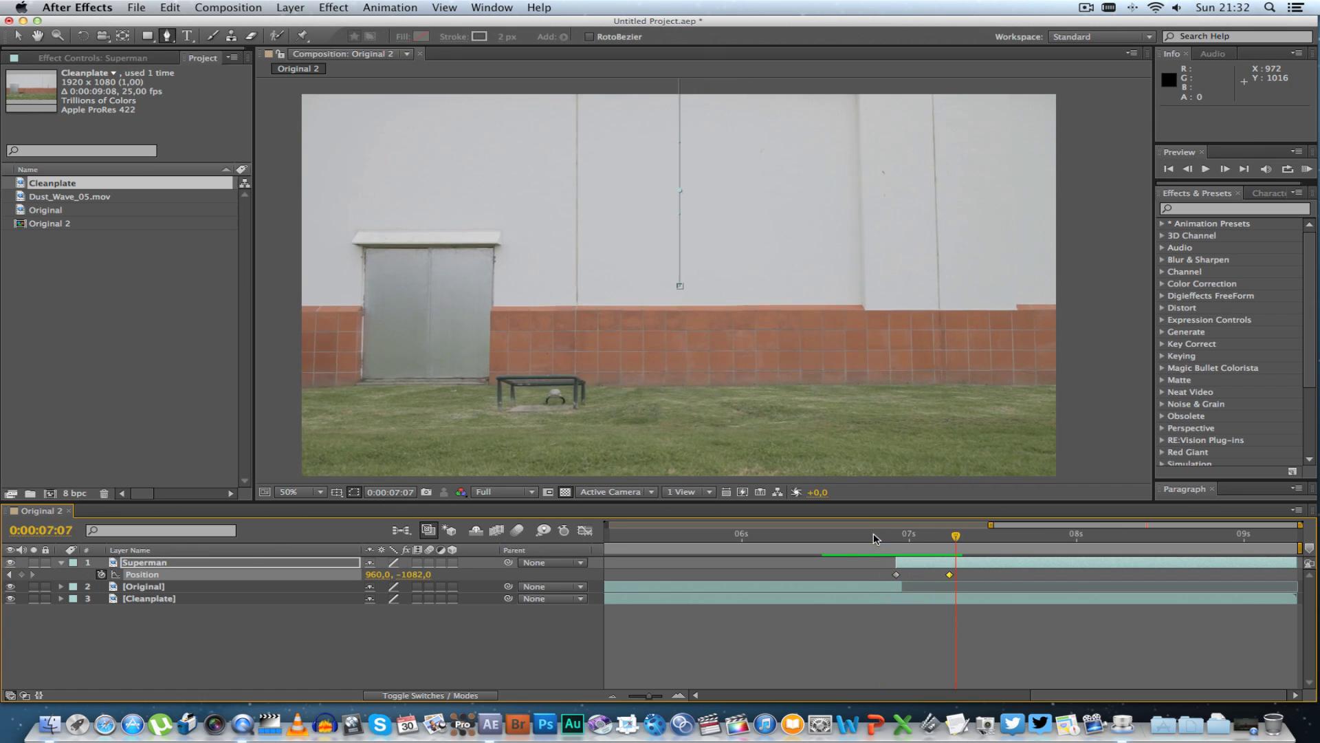
{"action": "left_click", "coordinate": [869, 538]}
{"action": "left_click", "coordinate": [428, 638]}
{"action": "key", "text": "space"}
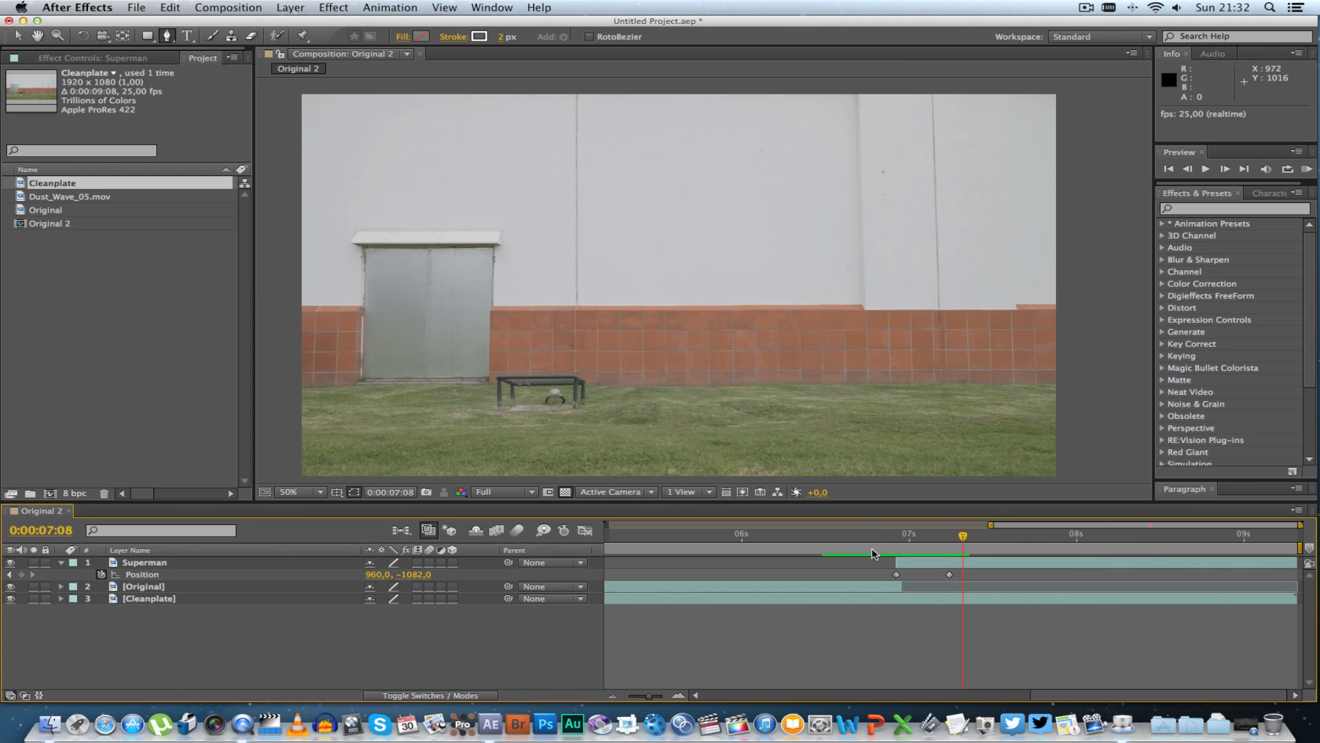
Step: Turn on motion blur for the Superman layer and for the composition
{"action": "left_click_drag", "start_coordinate": [912, 536], "coordinate": [897, 536]}
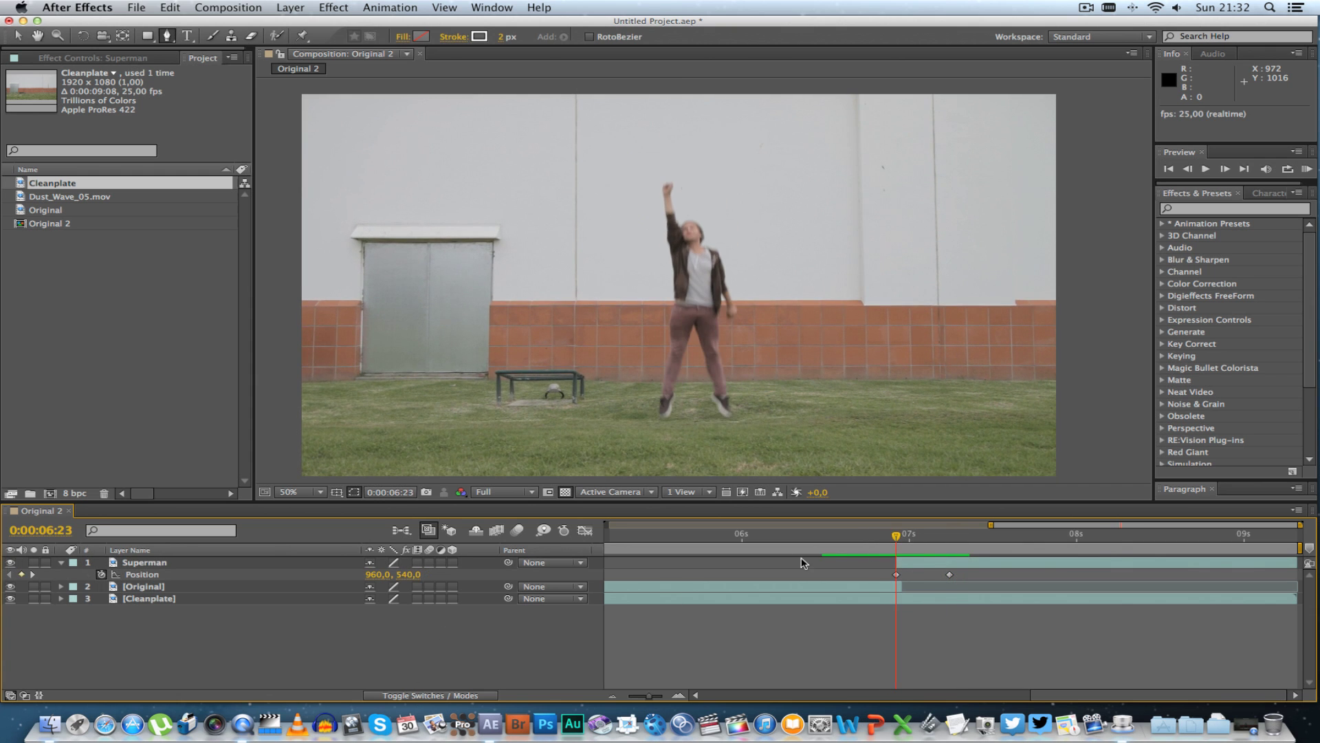
{"action": "left_click", "coordinate": [145, 562]}
{"action": "left_click", "coordinate": [429, 562]}
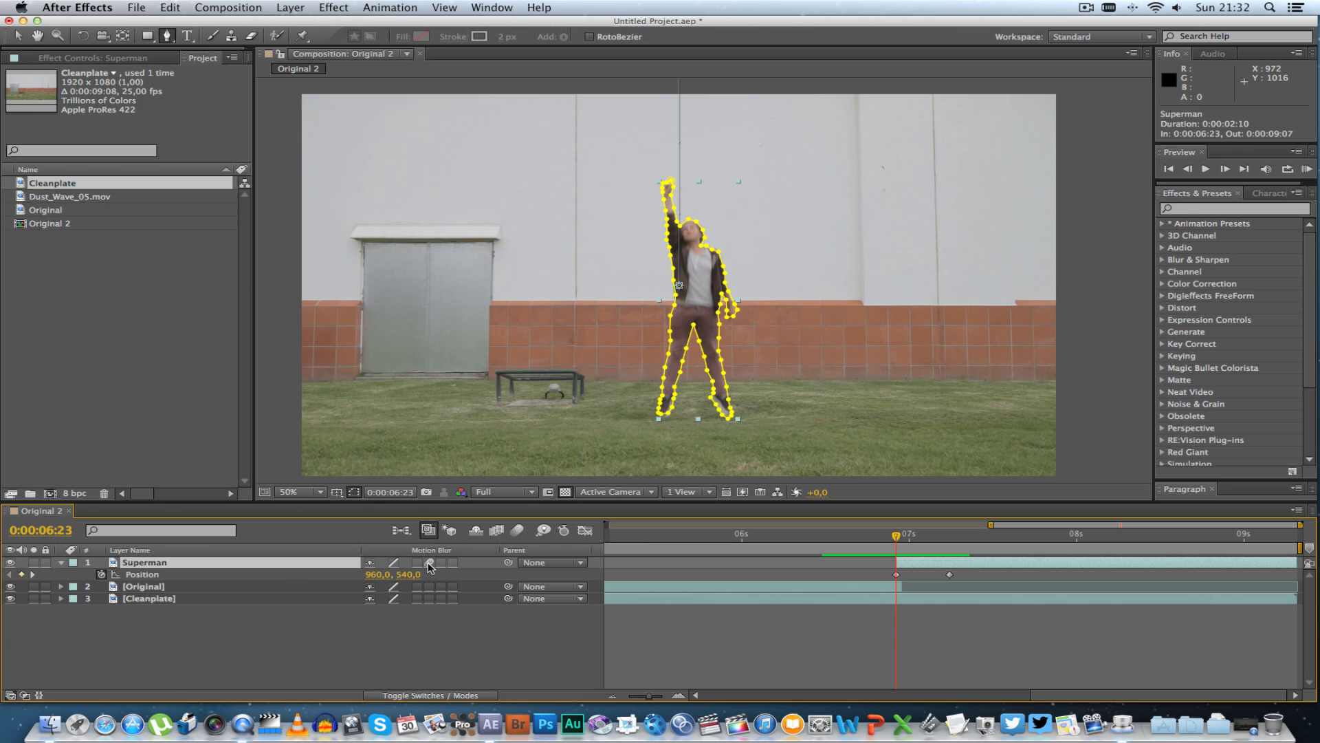
{"action": "left_click", "coordinate": [518, 532]}
Step: Preview and step through the jump to check the blurred fly-up
{"action": "left_click", "coordinate": [863, 535]}
{"action": "left_click", "coordinate": [483, 635]}
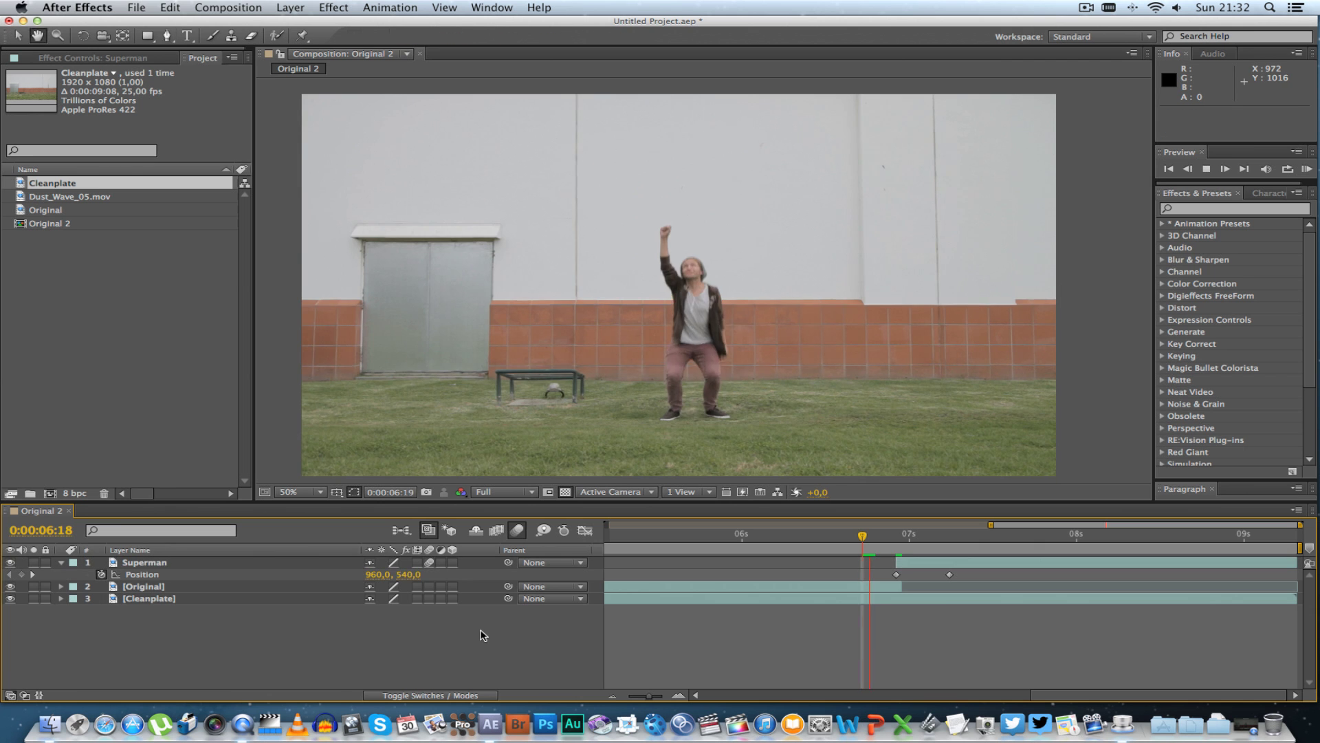
{"action": "key", "text": "space"}
{"action": "key", "text": "space"}
{"action": "key", "text": "g"}
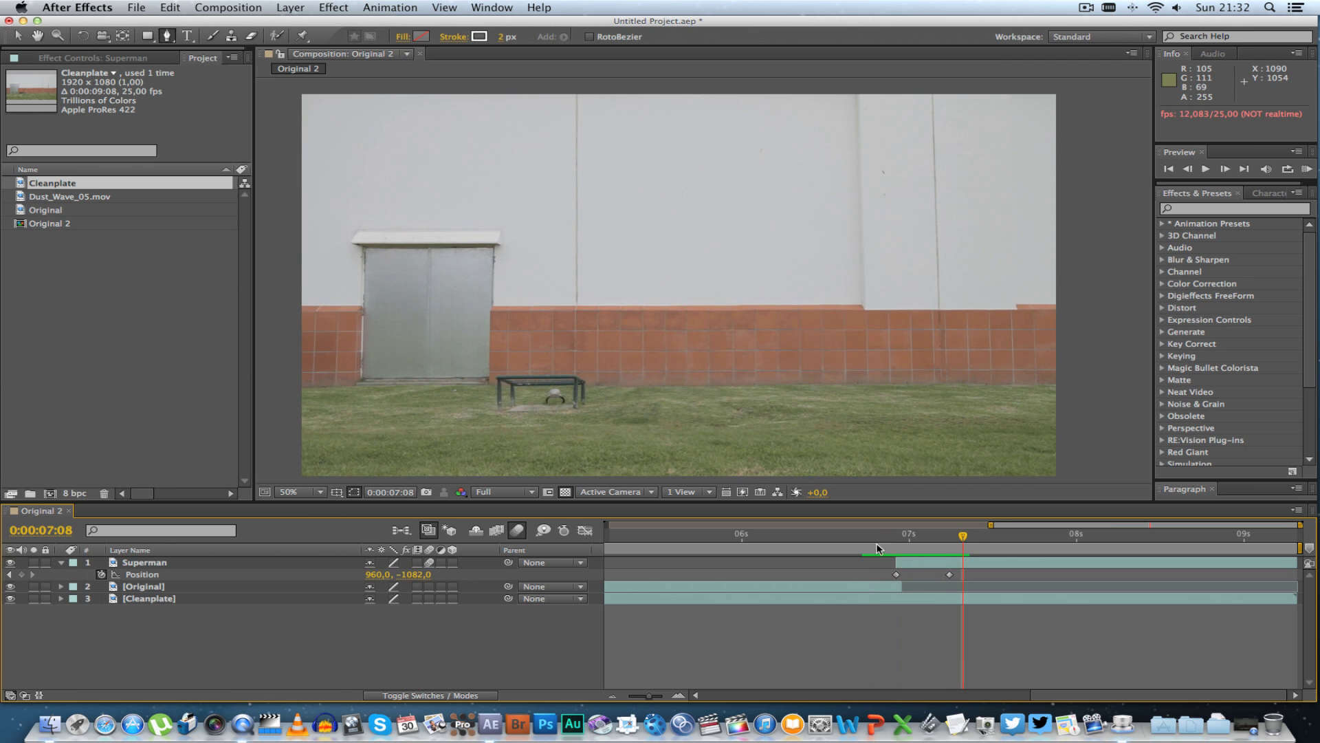
{"action": "mouse_move", "coordinate": [877, 548]}
{"action": "left_mouse_down"}
{"action": "mouse_move", "coordinate": [949, 540]}
{"action": "mouse_move", "coordinate": [888, 540]}
{"action": "left_mouse_up"}
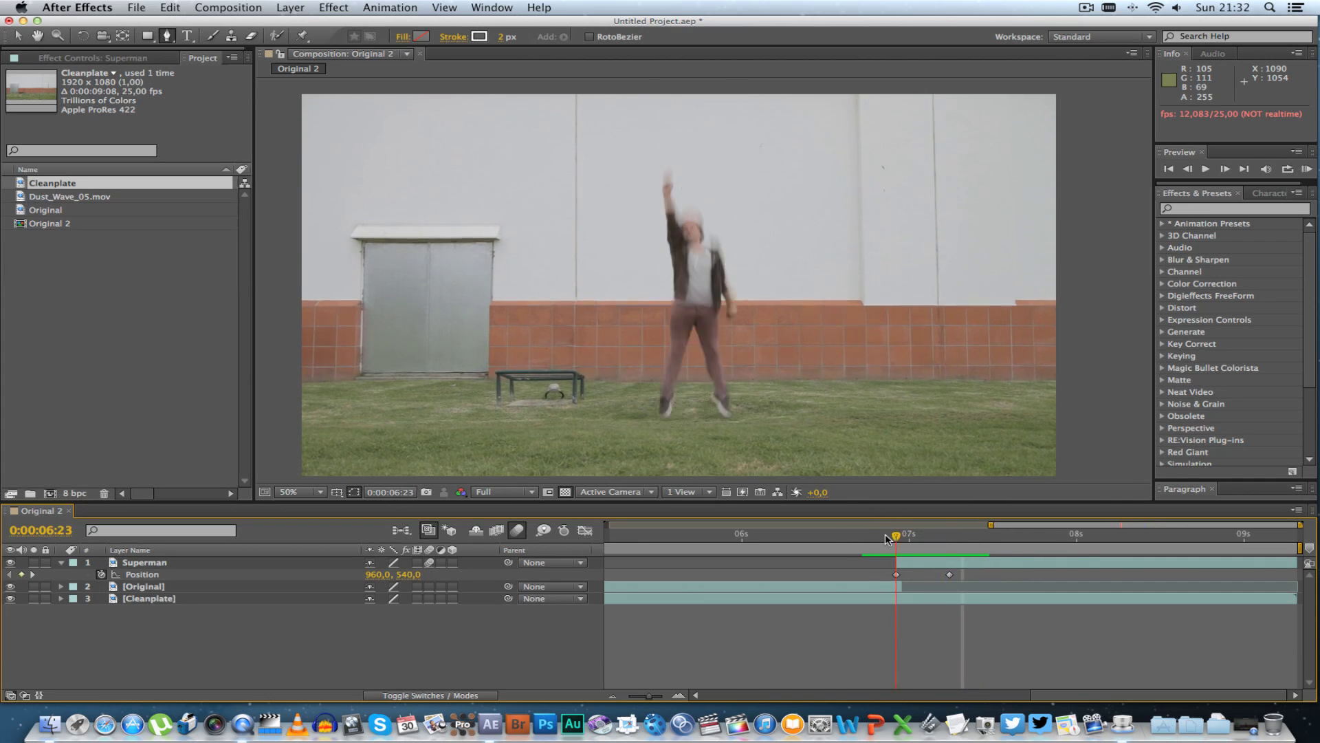
{"action": "key", "text": "space"}
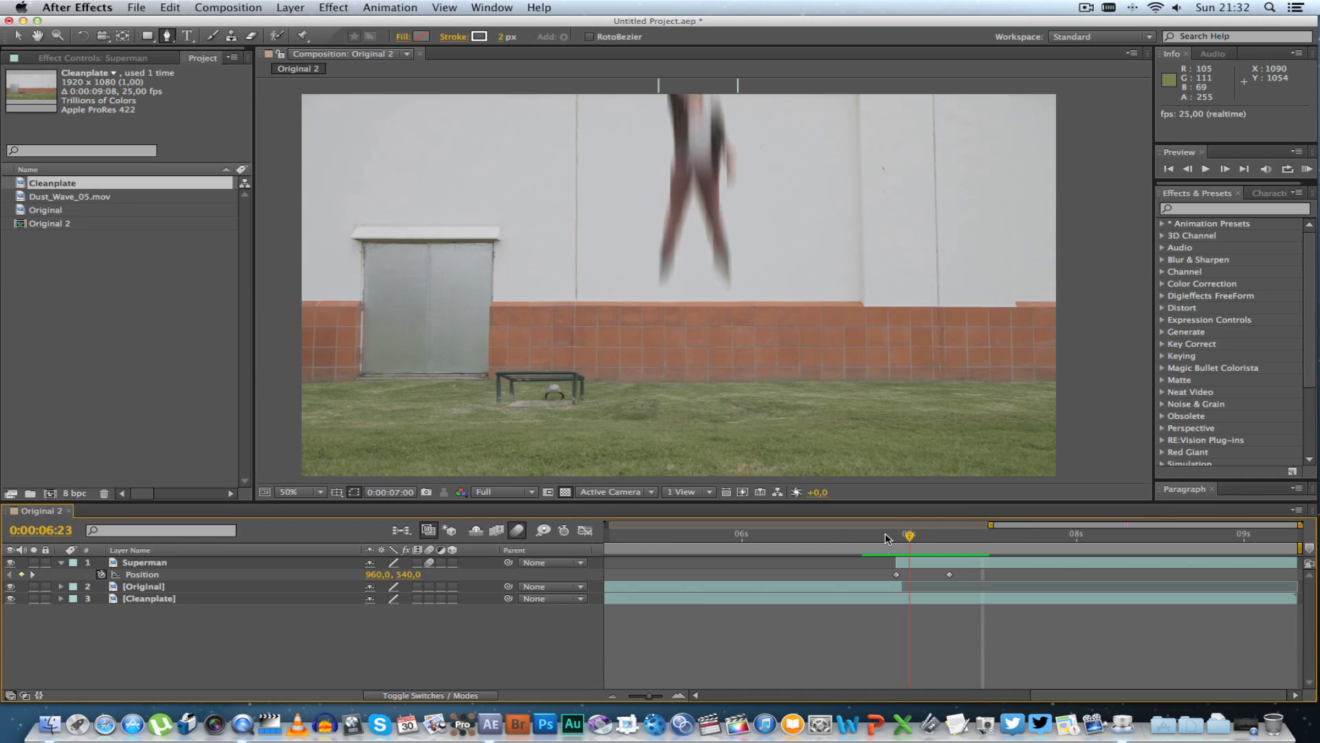
{"action": "key", "text": "space"}
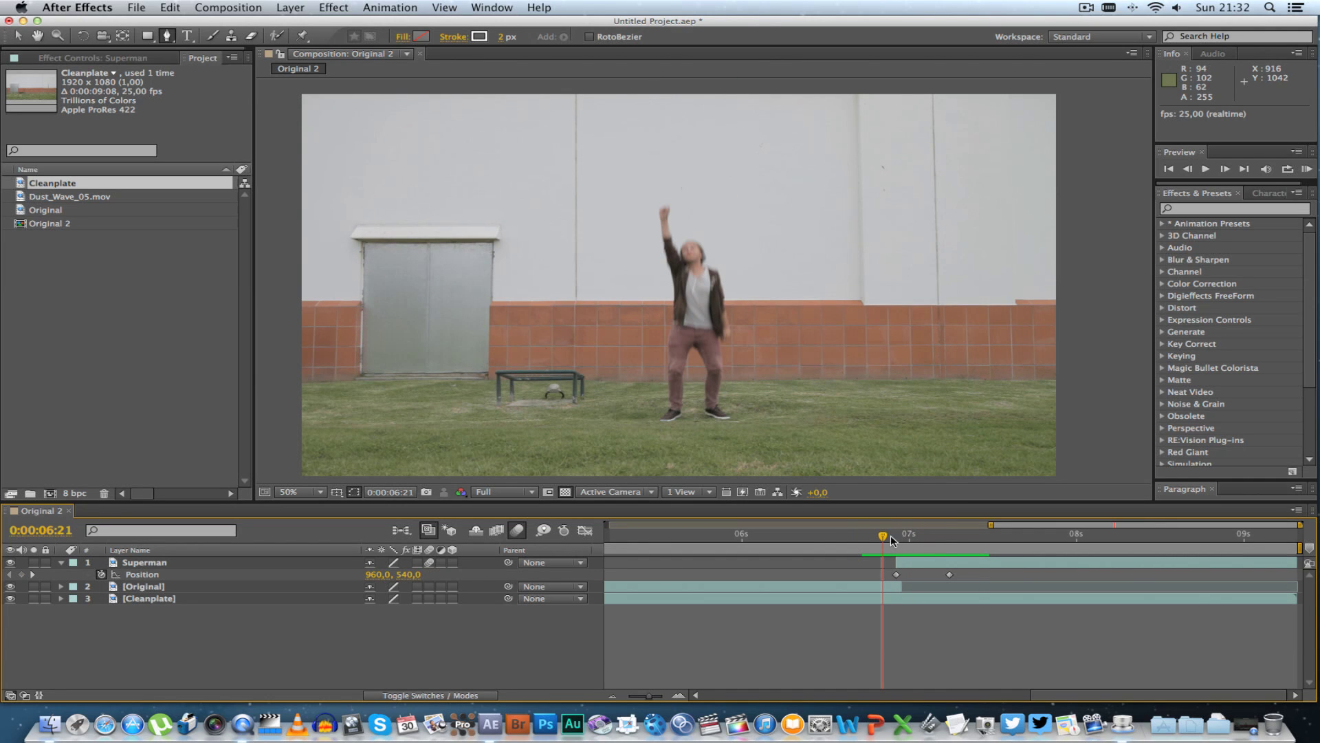
Step: Add Dust_Wave_05.mov as the top layer starting at the jump, 0:00:06:18
{"action": "key", "text": "Page_Down"}
{"action": "key", "text": "Page_Down"}
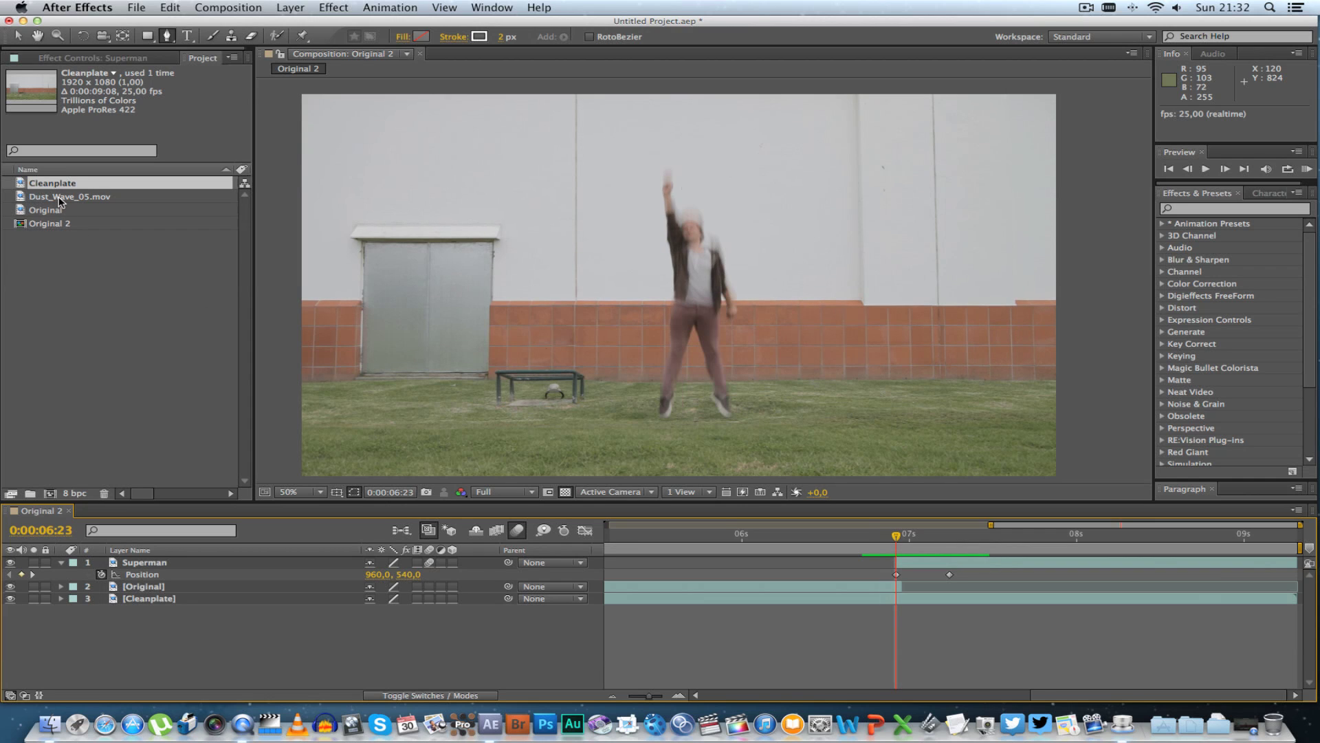
{"action": "left_click", "coordinate": [60, 197]}
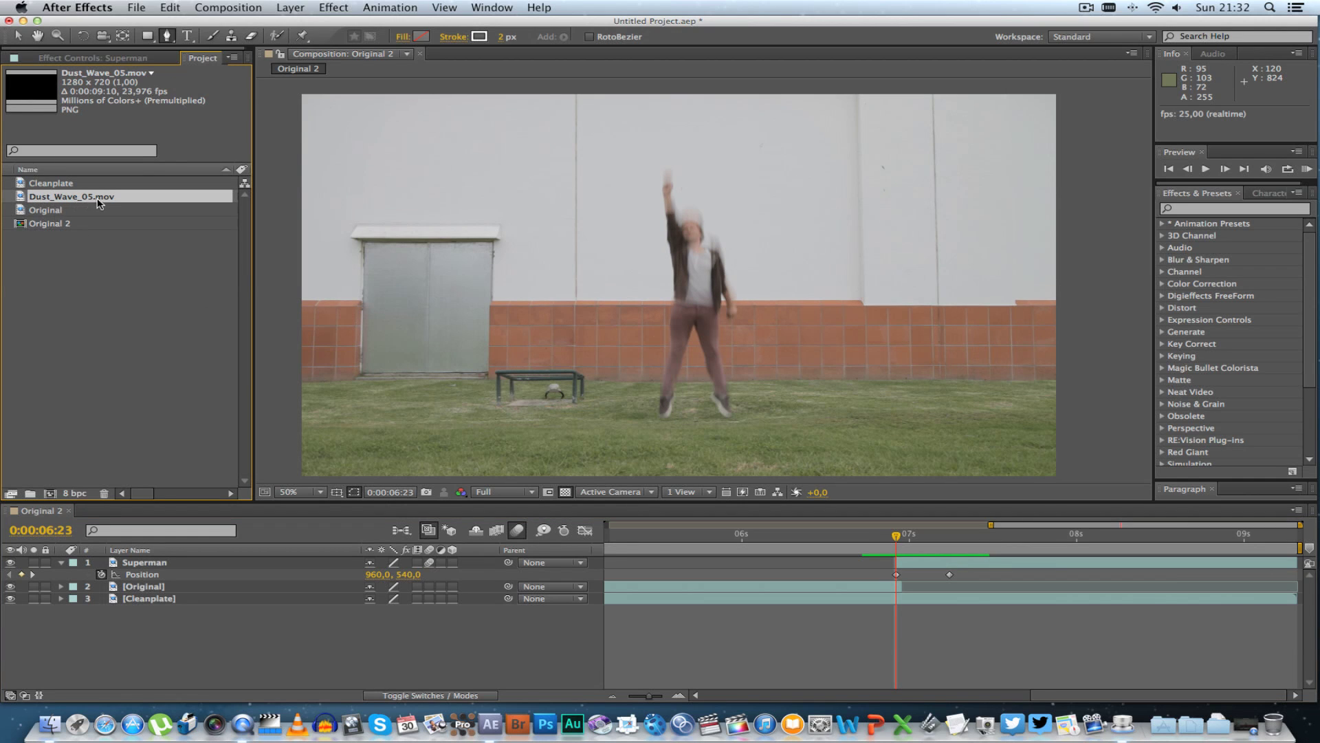
{"action": "left_click_drag", "start_coordinate": [66, 200], "coordinate": [154, 563]}
{"action": "left_click", "coordinate": [61, 576]}
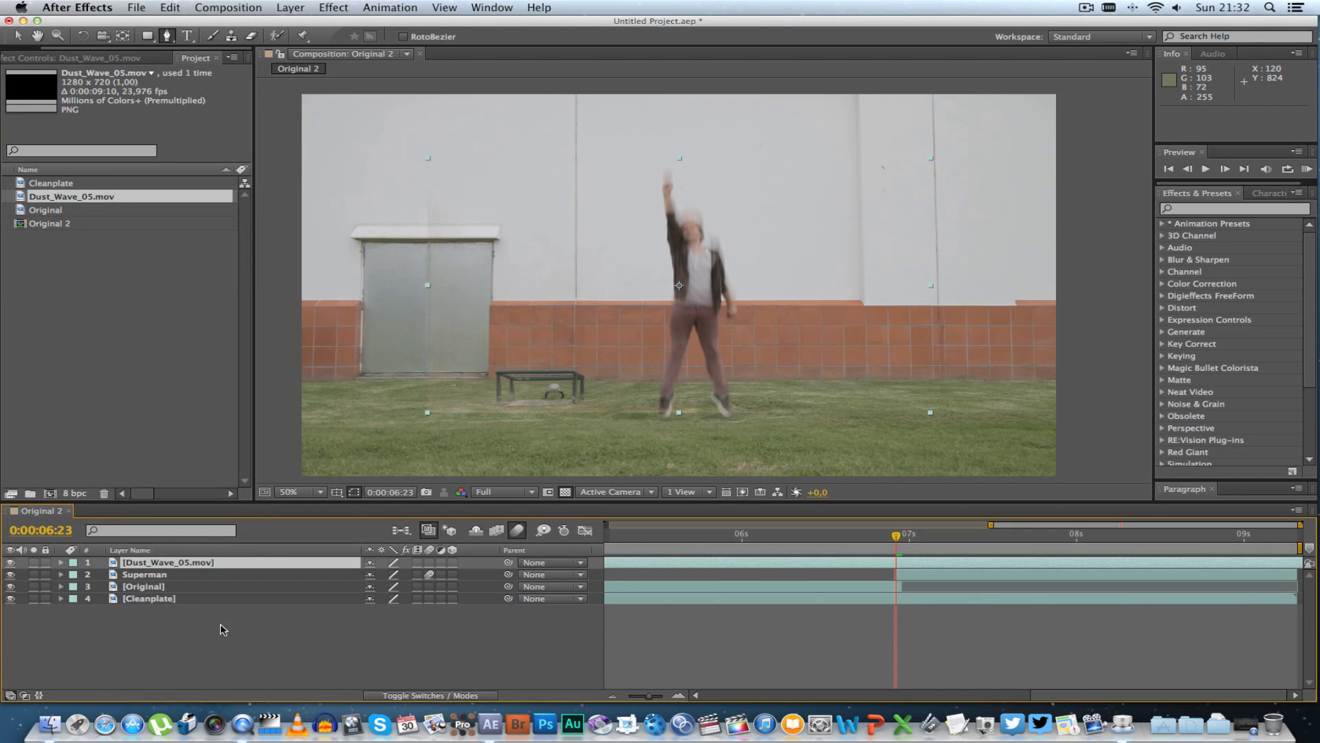
{"action": "mouse_move", "coordinate": [907, 540]}
{"action": "left_mouse_down"}
{"action": "mouse_move", "coordinate": [969, 540]}
{"action": "mouse_move", "coordinate": [896, 535]}
{"action": "left_mouse_up"}
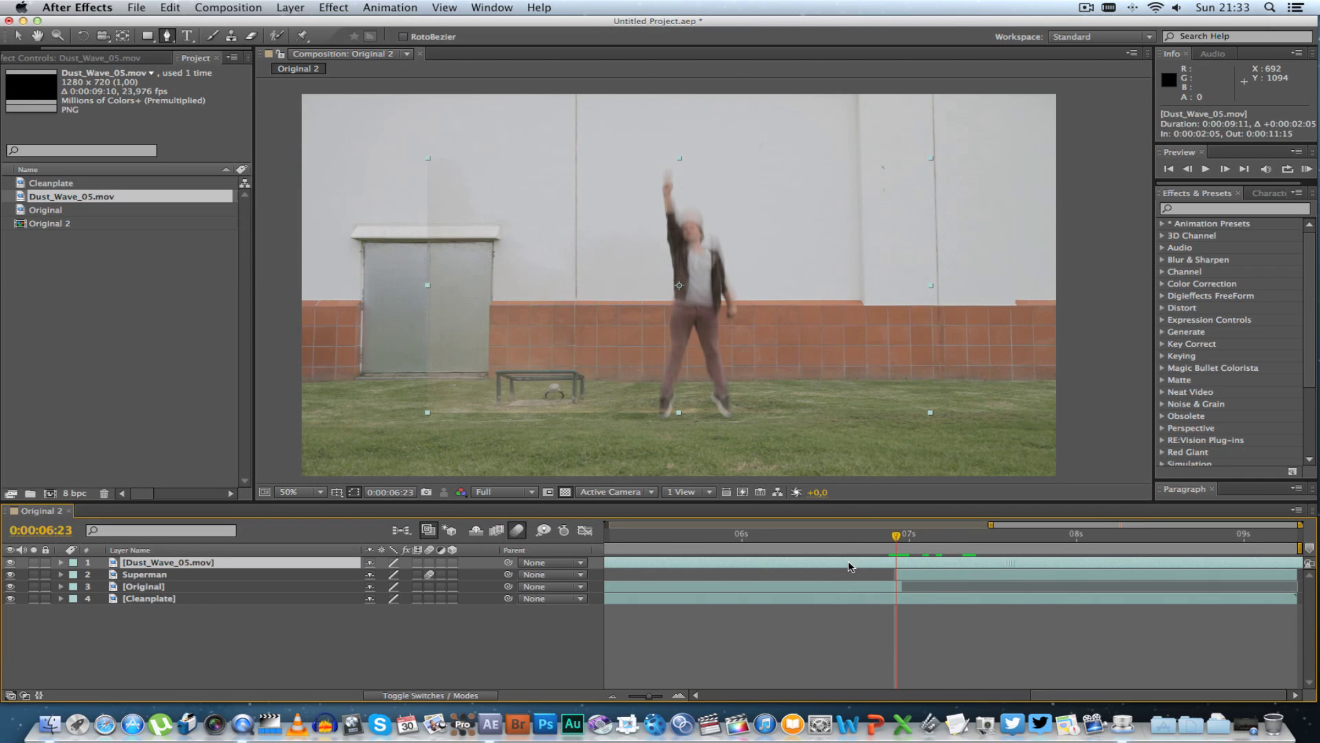
{"action": "left_click_drag", "start_coordinate": [1021, 564], "coordinate": [1070, 564]}
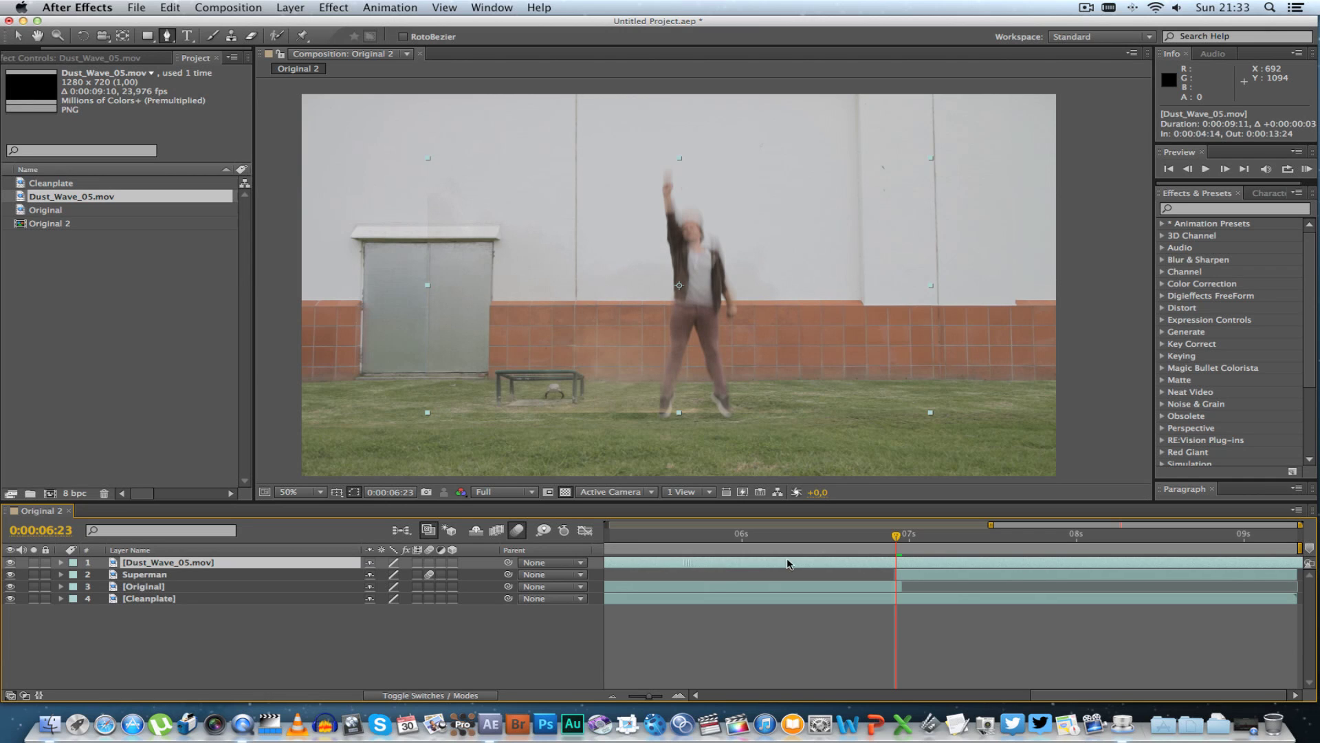
{"action": "left_click_drag", "start_coordinate": [789, 564], "coordinate": [1046, 563]}
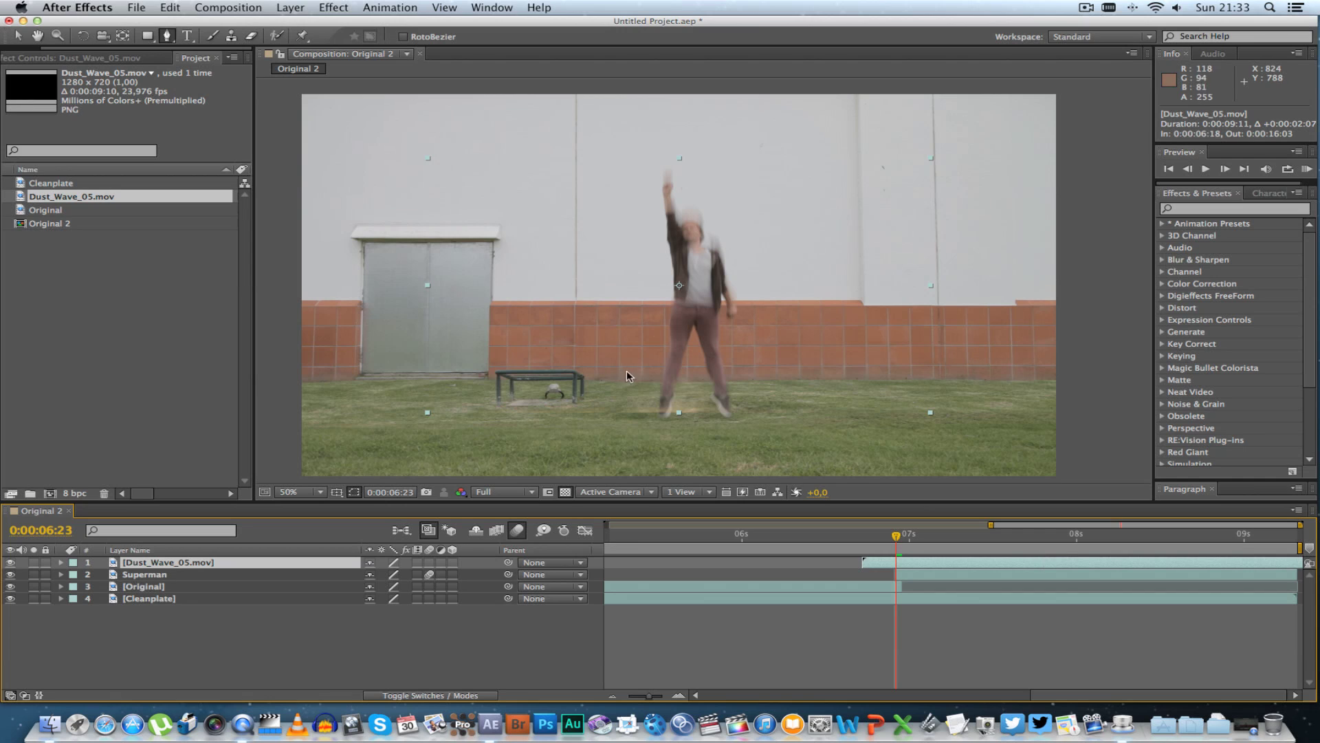
Step: Position the dust under the actor's feet at 1042,574, nudged slightly lower
{"action": "left_click", "coordinate": [18, 35]}
{"action": "left_click_drag", "start_coordinate": [666, 386], "coordinate": [697, 395]}
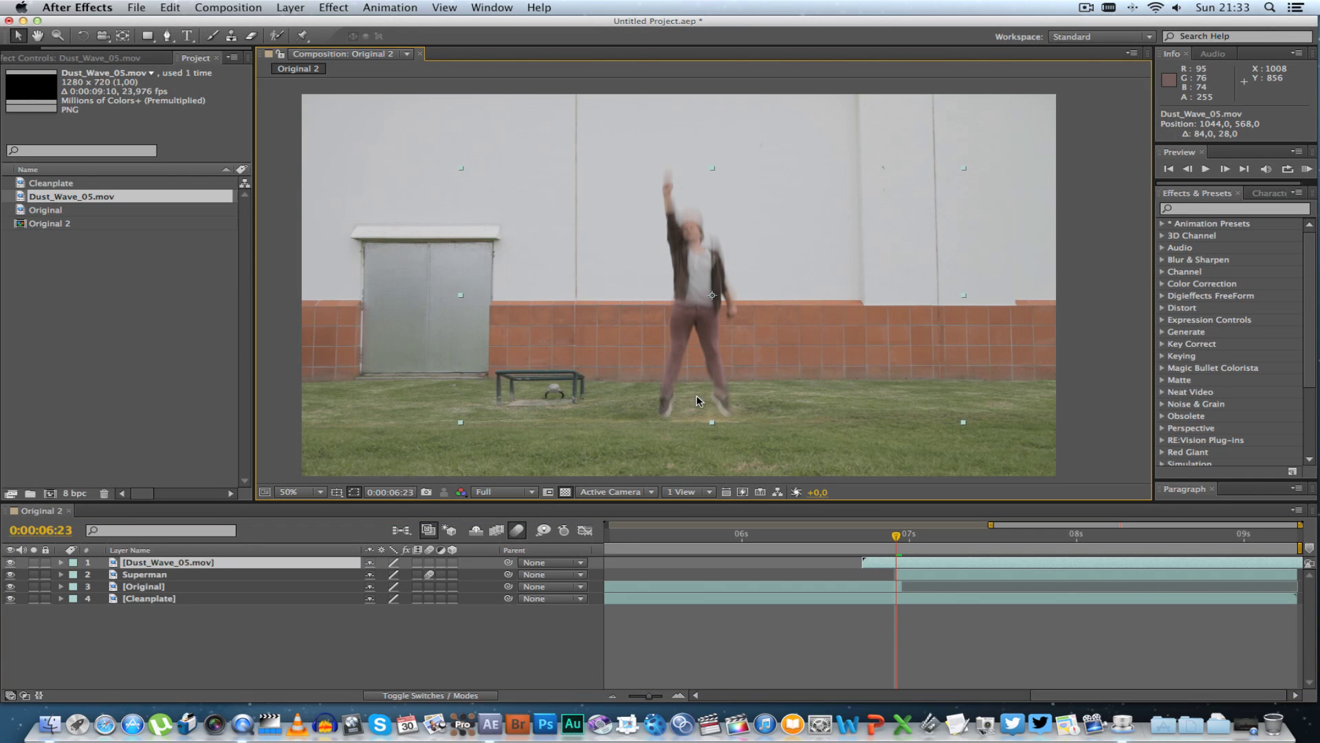
{"action": "left_click_drag", "start_coordinate": [925, 568], "coordinate": [902, 537]}
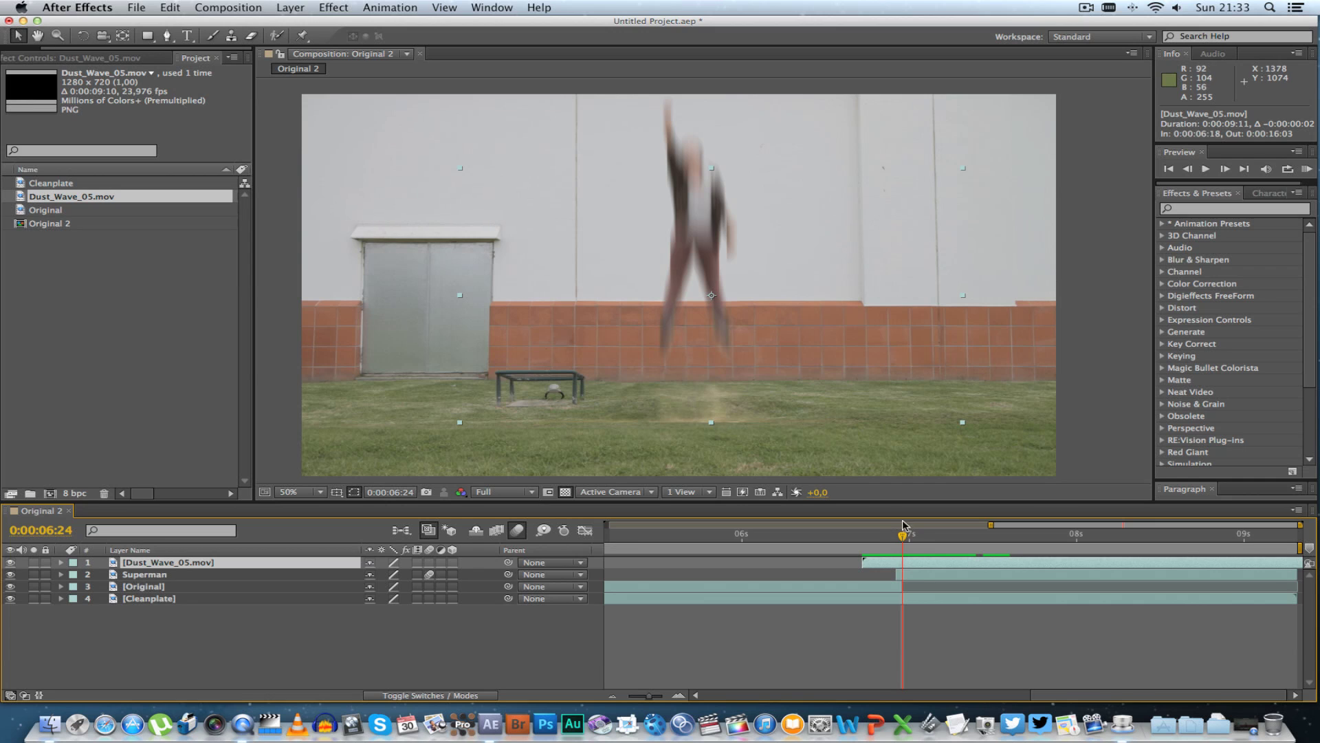
{"action": "left_click_drag", "start_coordinate": [905, 539], "coordinate": [917, 538]}
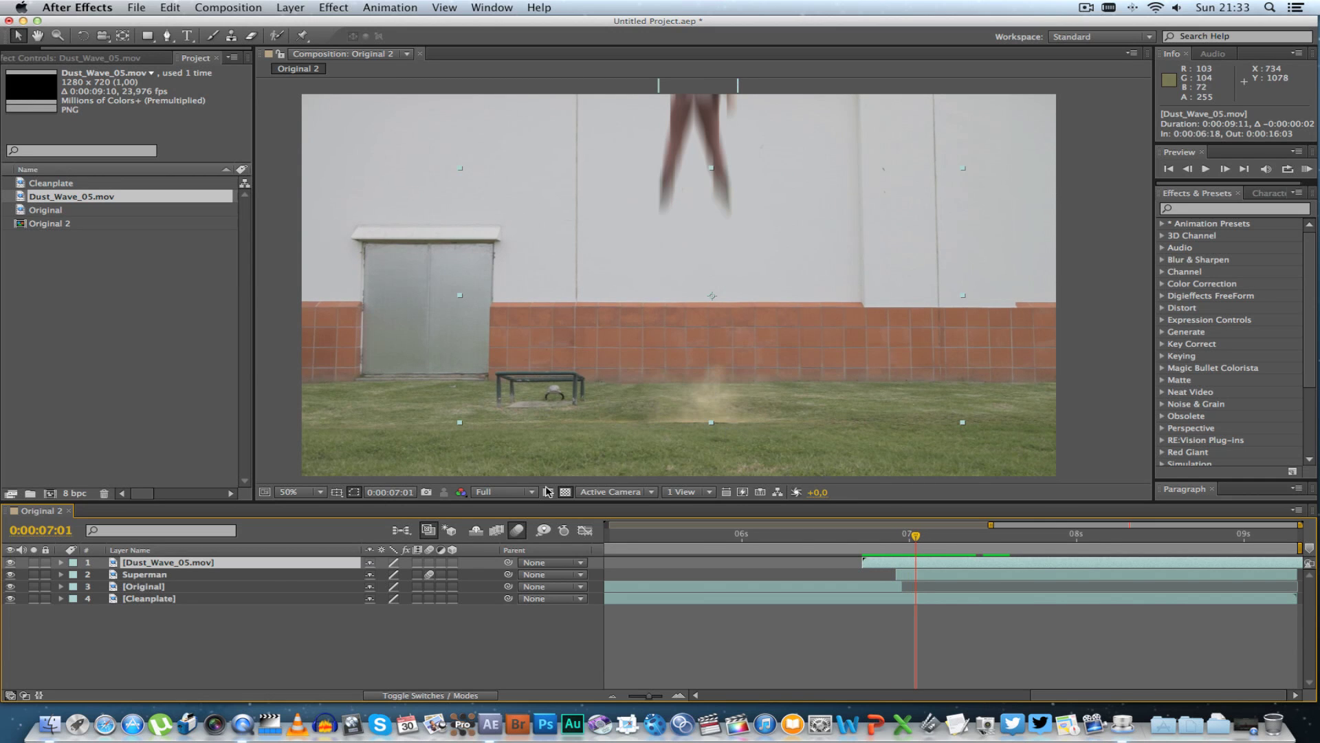
{"action": "left_click", "coordinate": [316, 627]}
{"action": "left_click_drag", "start_coordinate": [710, 448], "coordinate": [711, 450]}
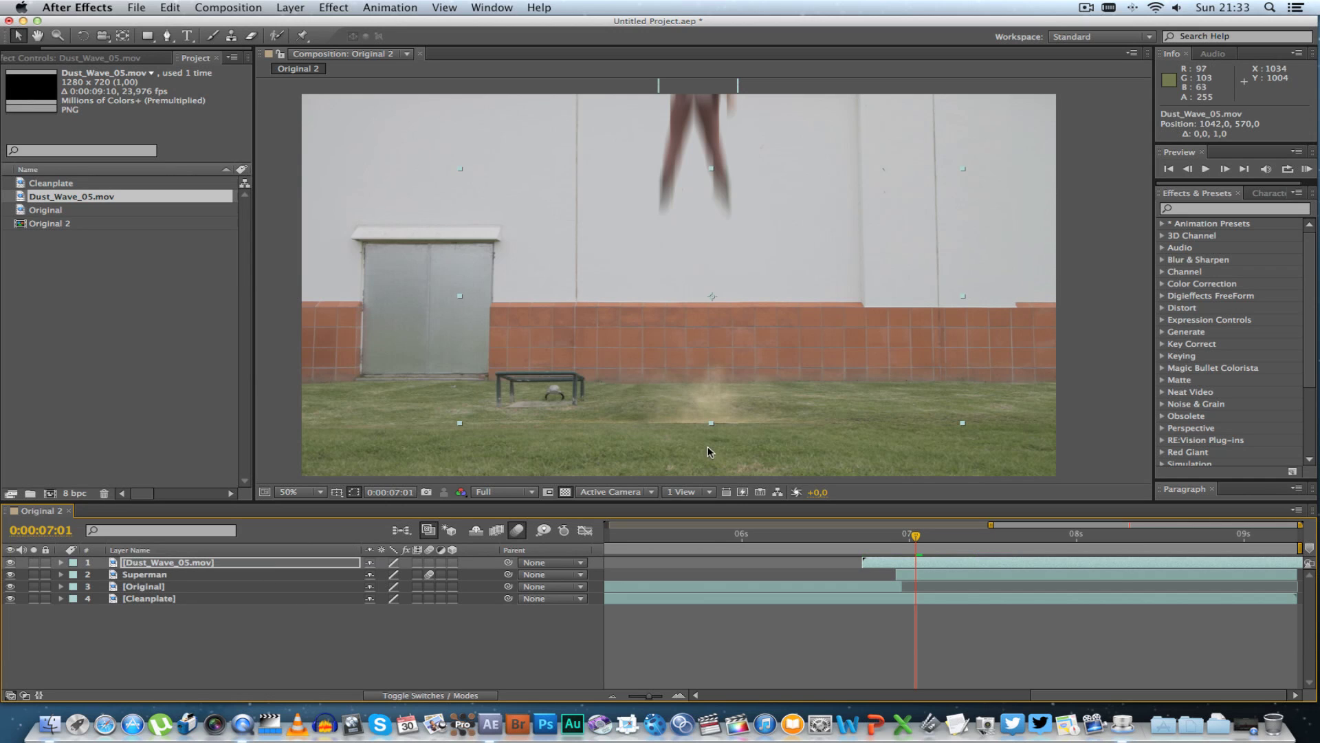
{"action": "key", "text": "Down"}
{"action": "key", "text": "Down"}
Step: Draw a closed Pen mask around the dust cloud on the grass
{"action": "key", "text": "g"}
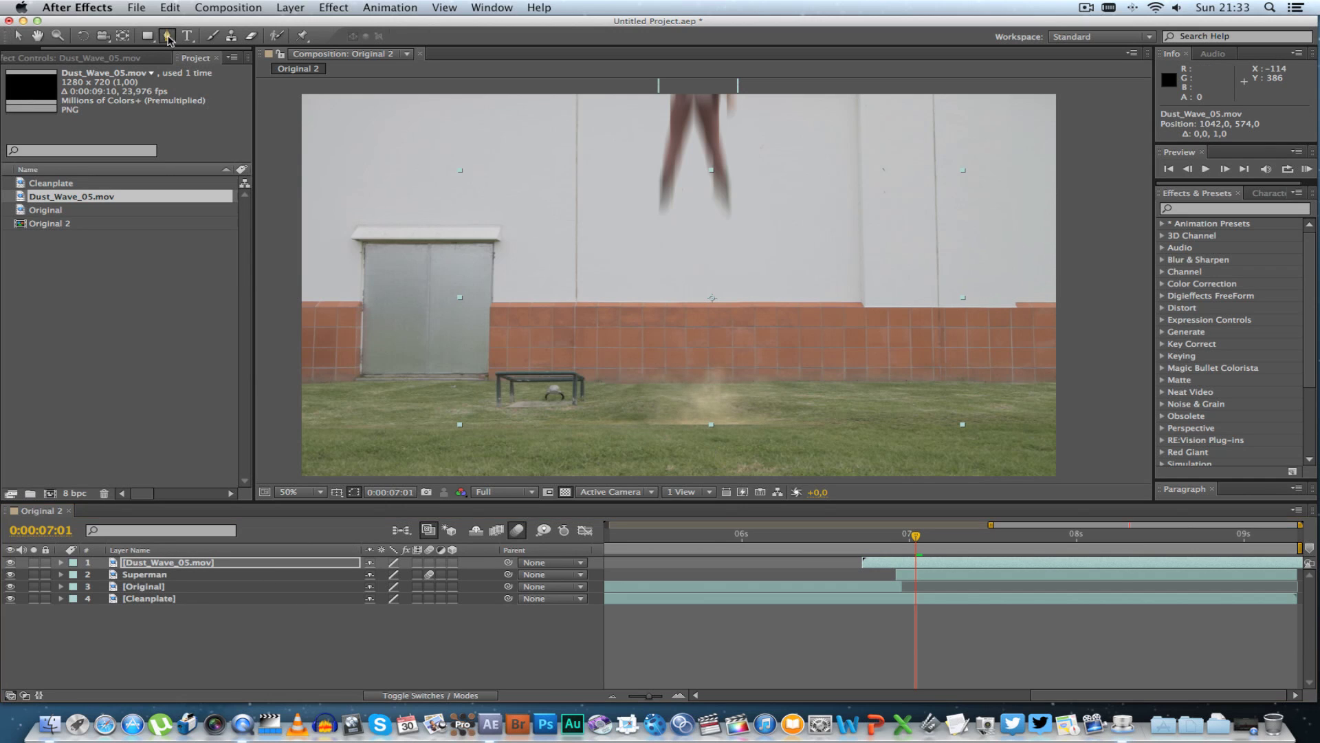
{"action": "left_click", "coordinate": [701, 420]}
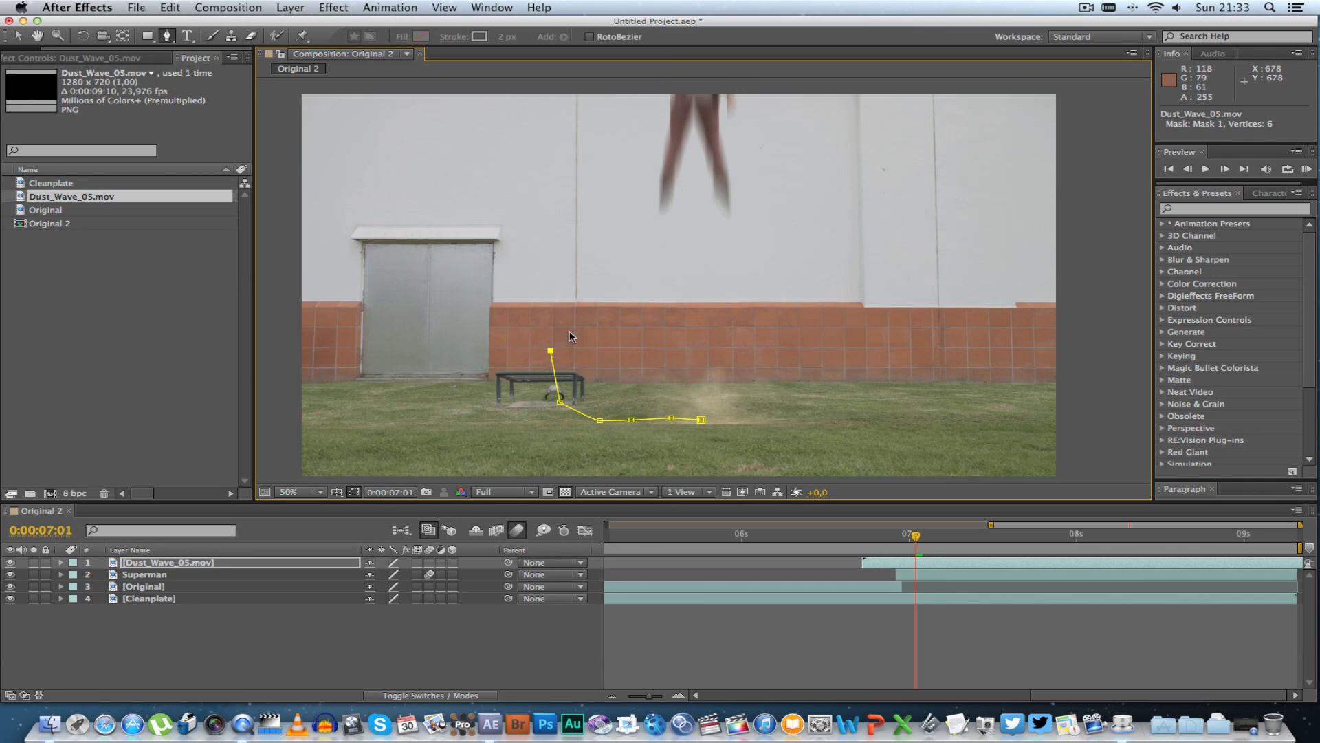
{"action": "left_click", "coordinate": [695, 326]}
{"action": "left_click", "coordinate": [829, 342]}
{"action": "left_click", "coordinate": [869, 380]}
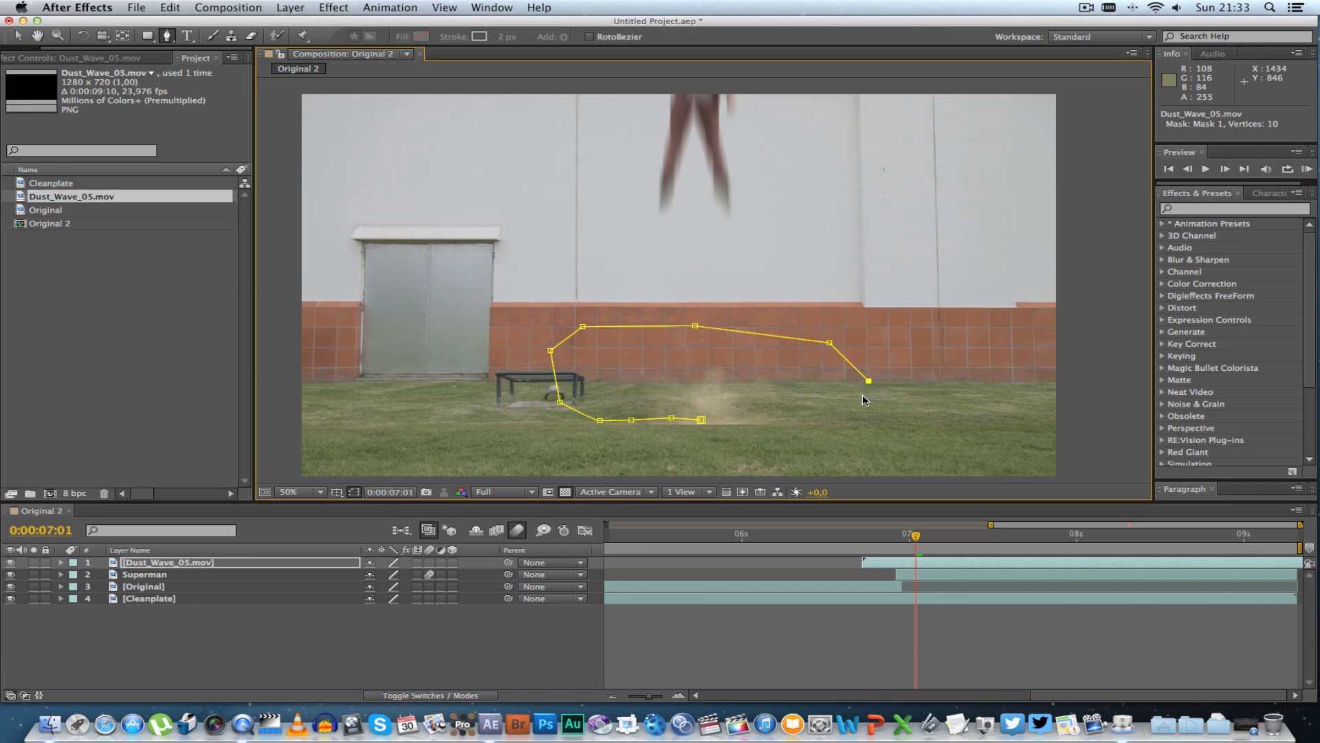
{"action": "left_click", "coordinate": [823, 412]}
{"action": "left_click", "coordinate": [701, 420]}
Step: Set the dust layer's Mask Feather to 5 pixels
{"action": "left_click", "coordinate": [209, 581]}
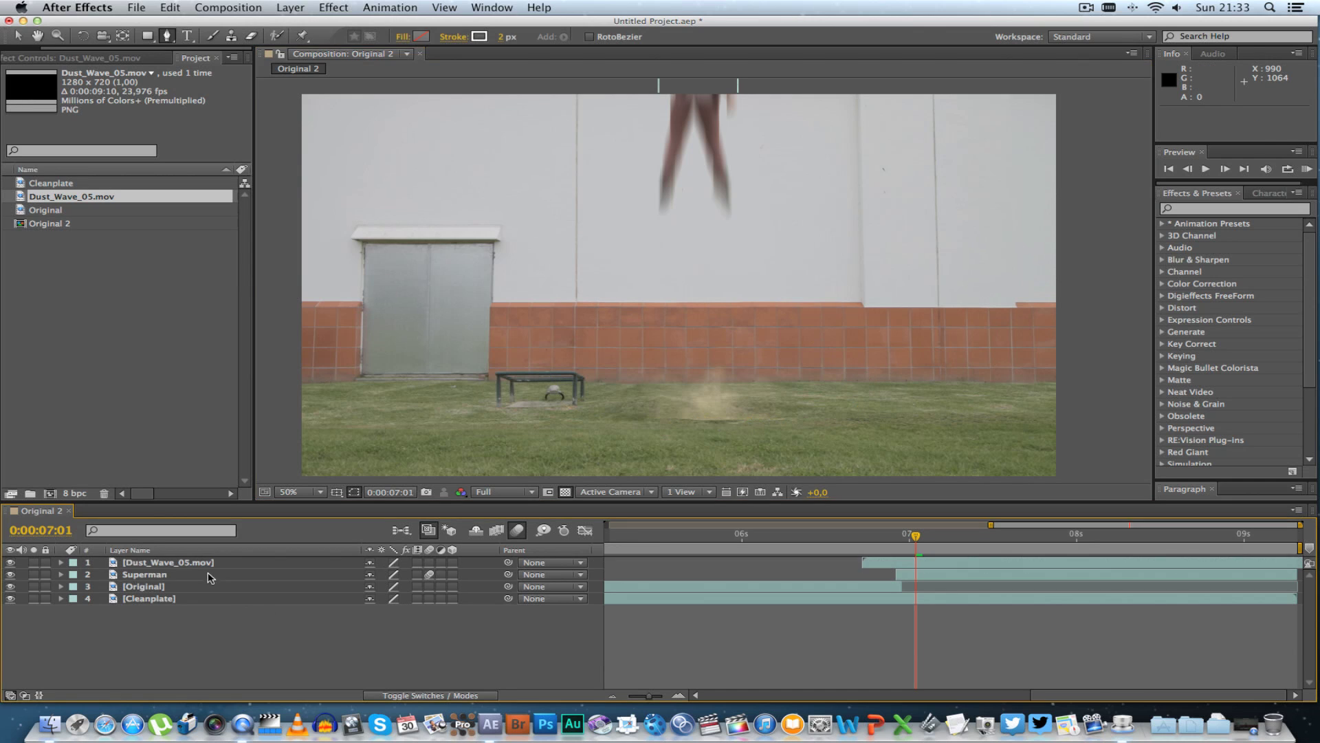
{"action": "left_click", "coordinate": [195, 560]}
{"action": "key", "text": "m"}
{"action": "key", "text": "m"}
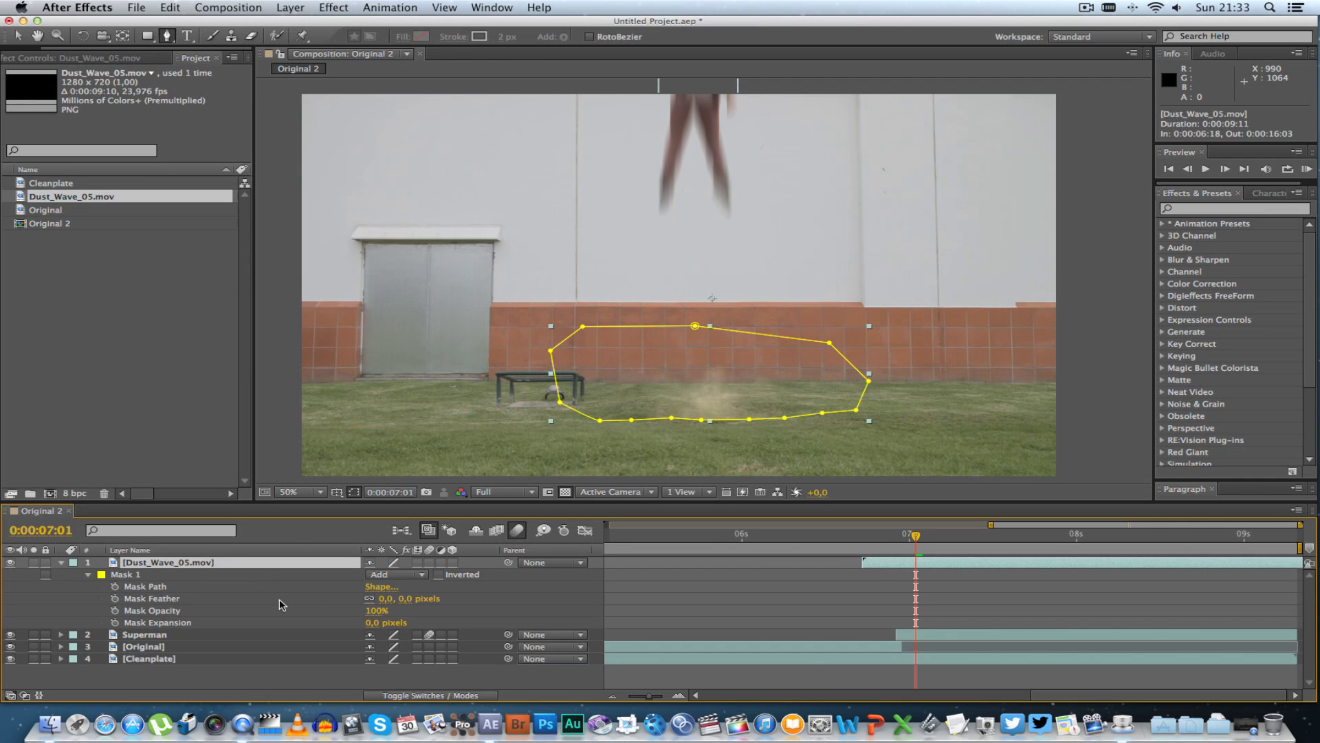
{"action": "left_click", "coordinate": [386, 599]}
{"action": "type", "text": "5"}
{"action": "key", "text": "Tab"}
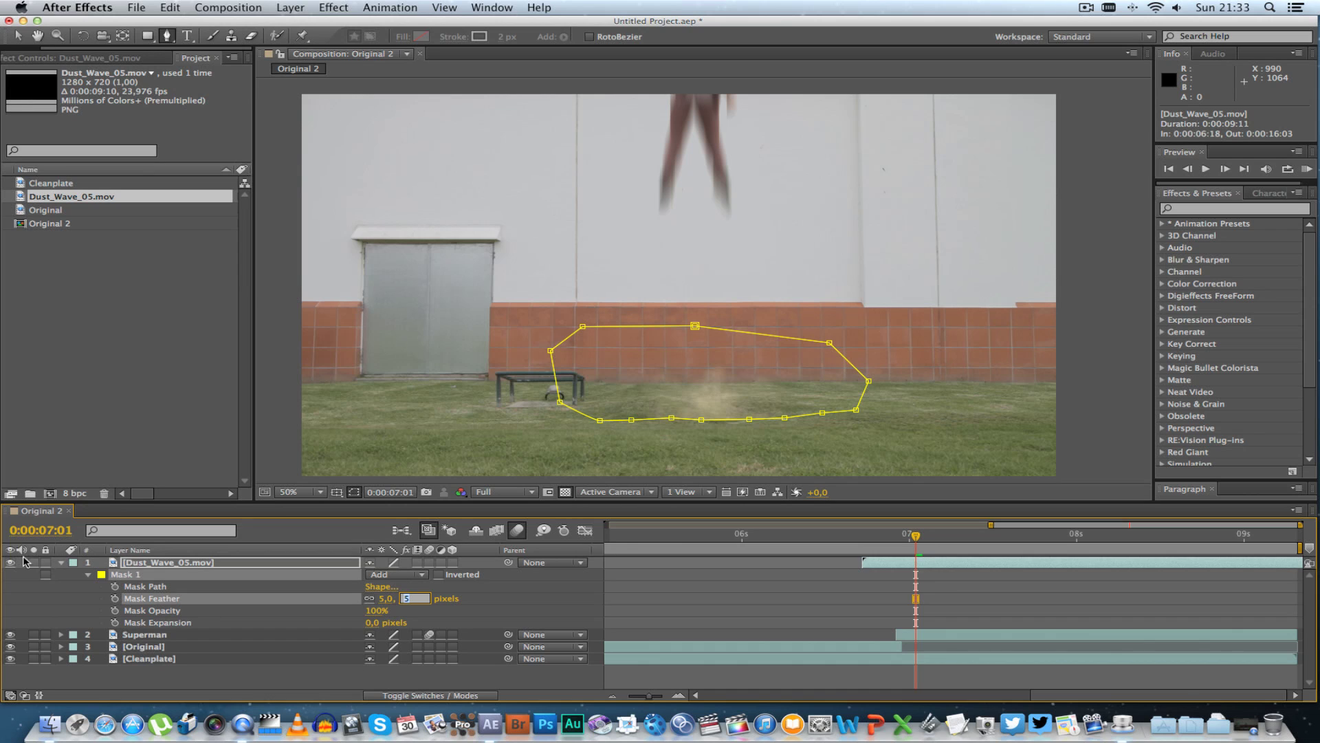
{"action": "left_click", "coordinate": [61, 563]}
{"action": "left_click", "coordinate": [220, 645]}
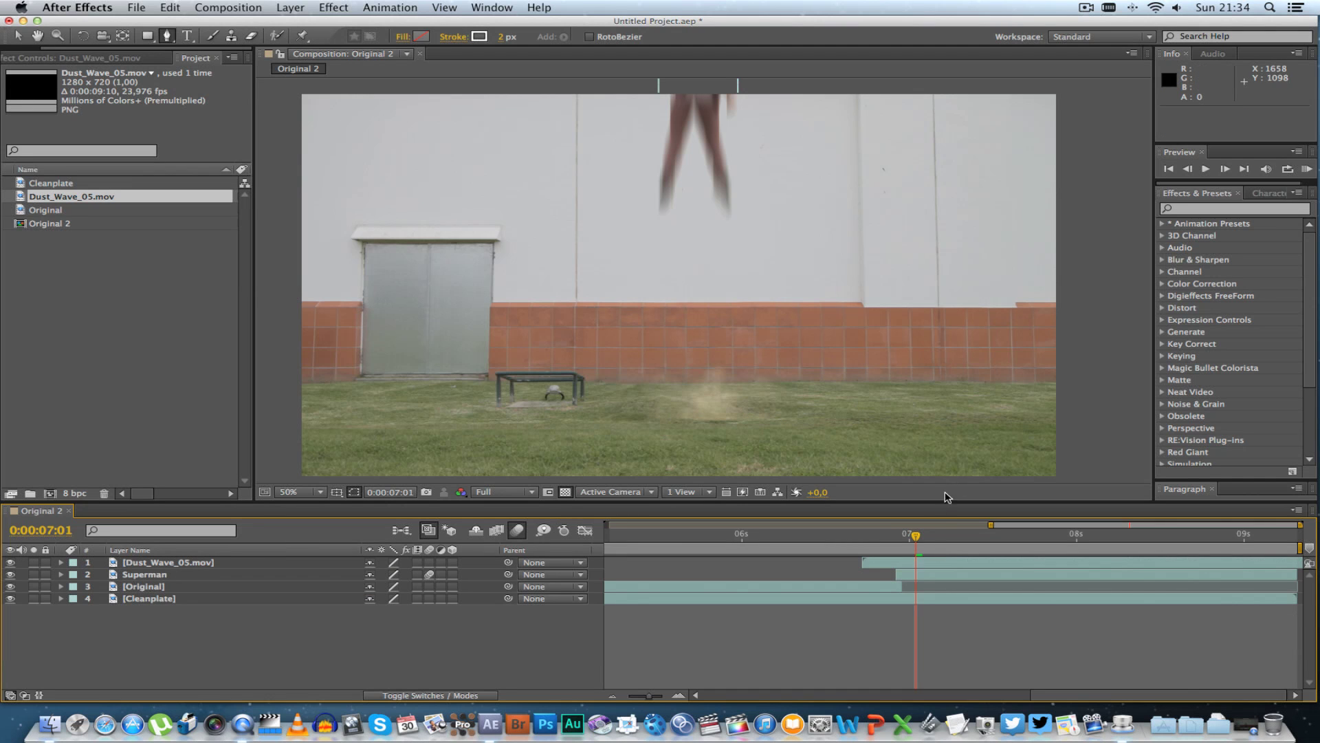
Step: Preview the jump and step through the frames around the takeoff
{"action": "left_click_drag", "start_coordinate": [910, 541], "coordinate": [841, 541]}
{"action": "key", "text": "space"}
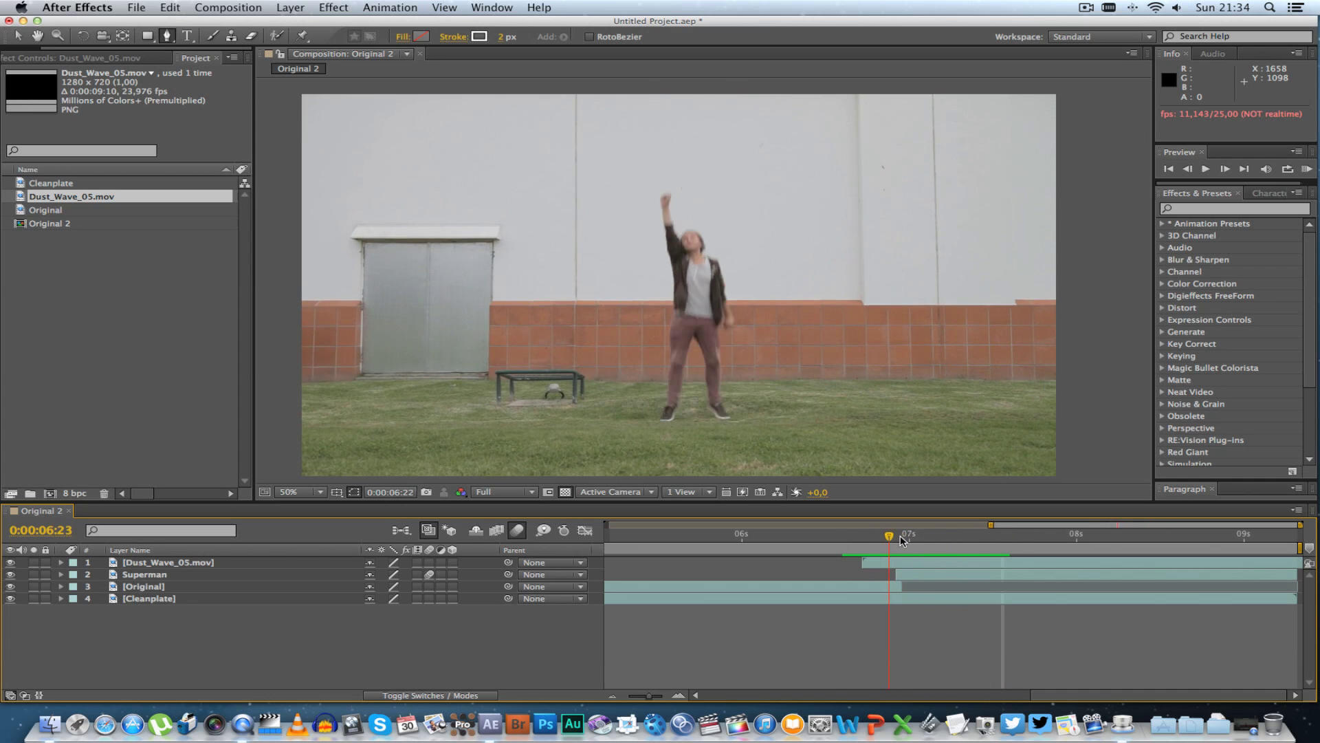
{"action": "left_click", "coordinate": [933, 536]}
{"action": "left_click_drag", "start_coordinate": [934, 538], "coordinate": [863, 541]}
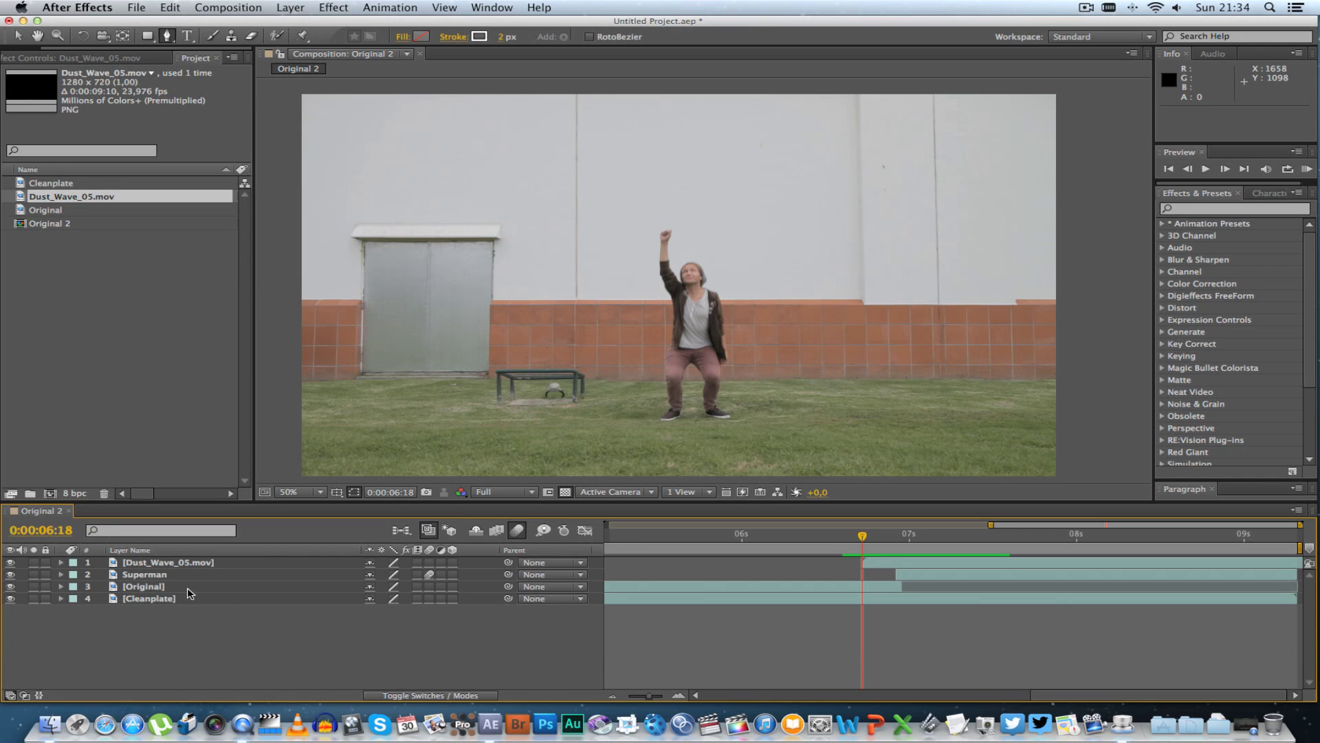
Step: Add a new null object layer and name it Tracker
{"action": "left_click", "coordinate": [159, 601]}
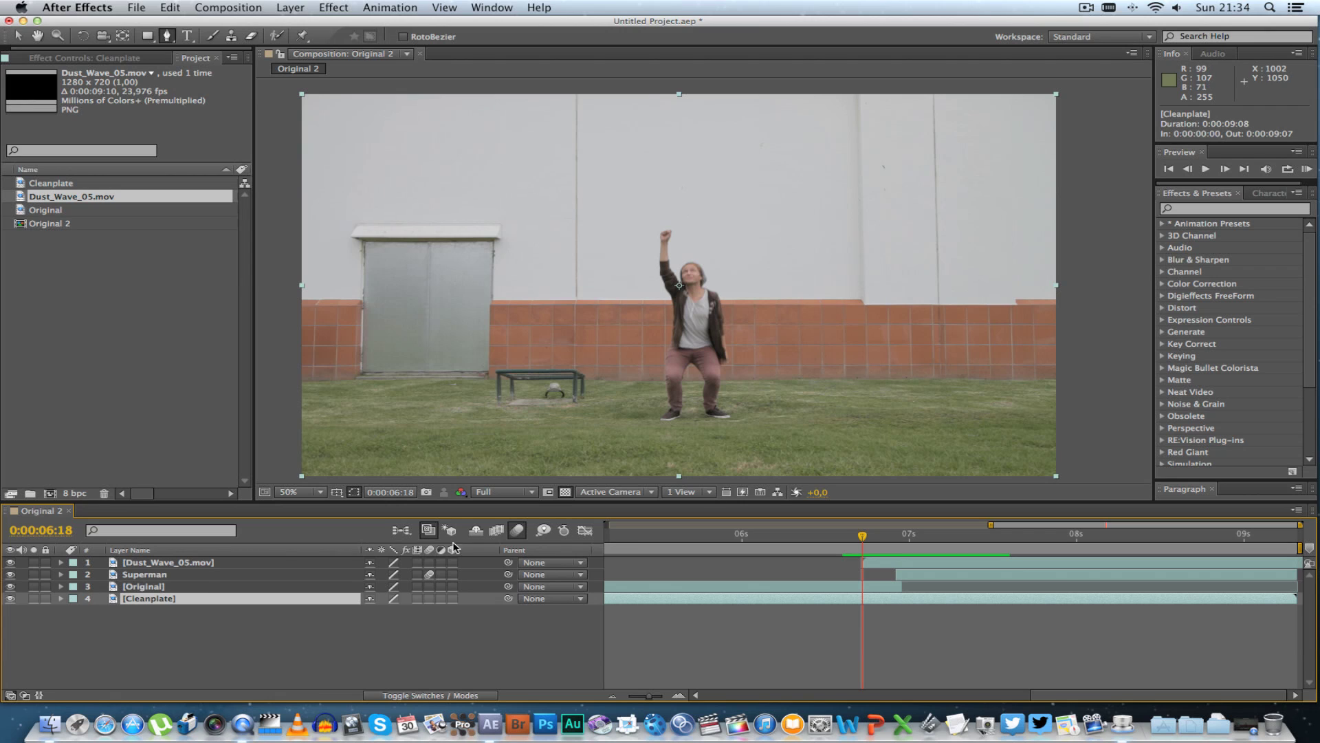
{"action": "right_click", "coordinate": [224, 632]}
{"action": "mouse_move", "coordinate": [295, 578]}
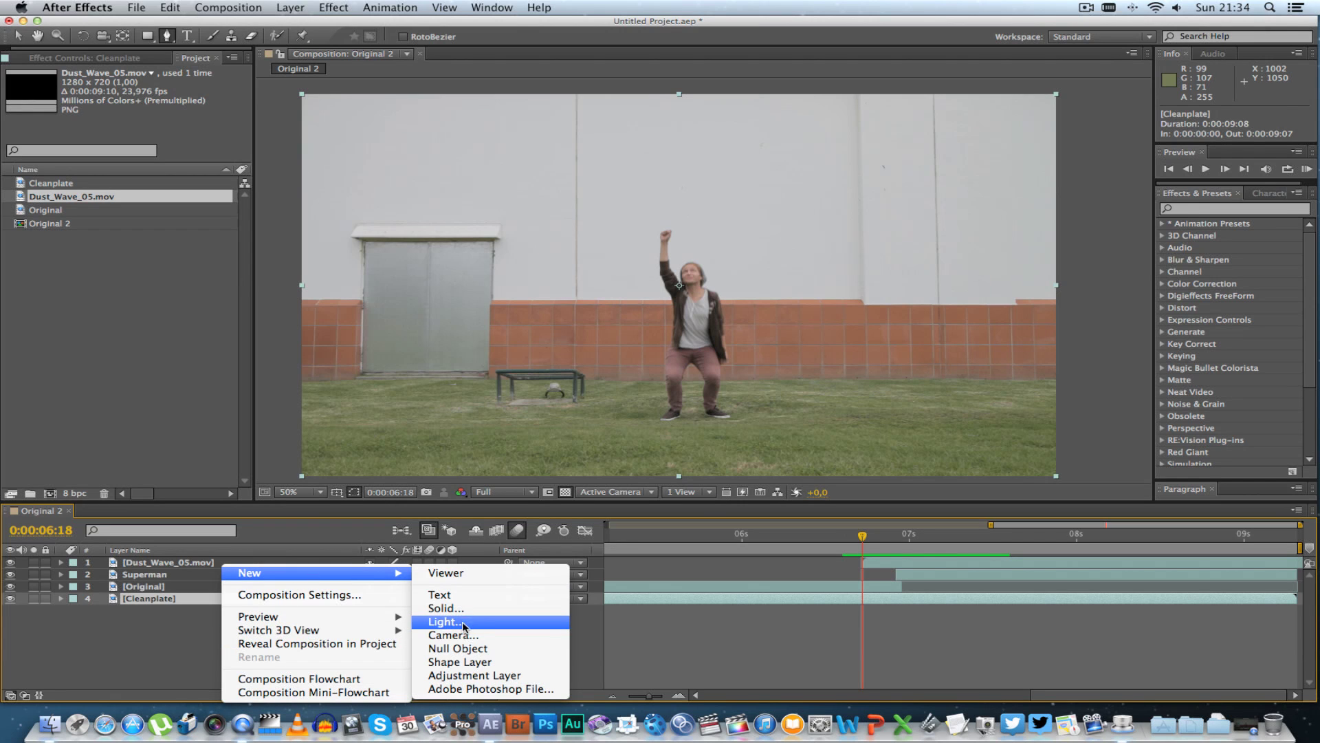
{"action": "left_click", "coordinate": [457, 649]}
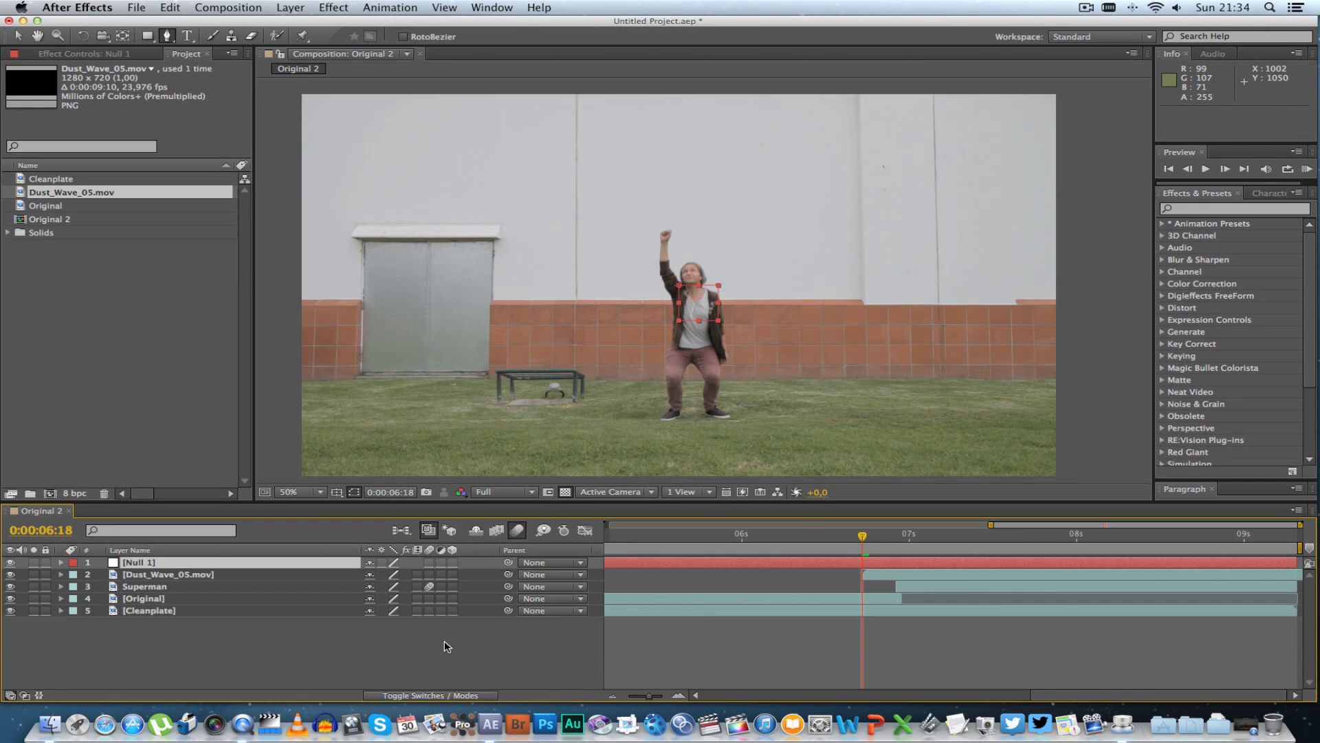
{"action": "key", "text": "Return"}
{"action": "type", "text": "Tracker"}
{"action": "key", "text": "Return"}
Step: Reselect Cleanplate and switch to the Motion Tracking workspace
{"action": "left_click", "coordinate": [173, 613]}
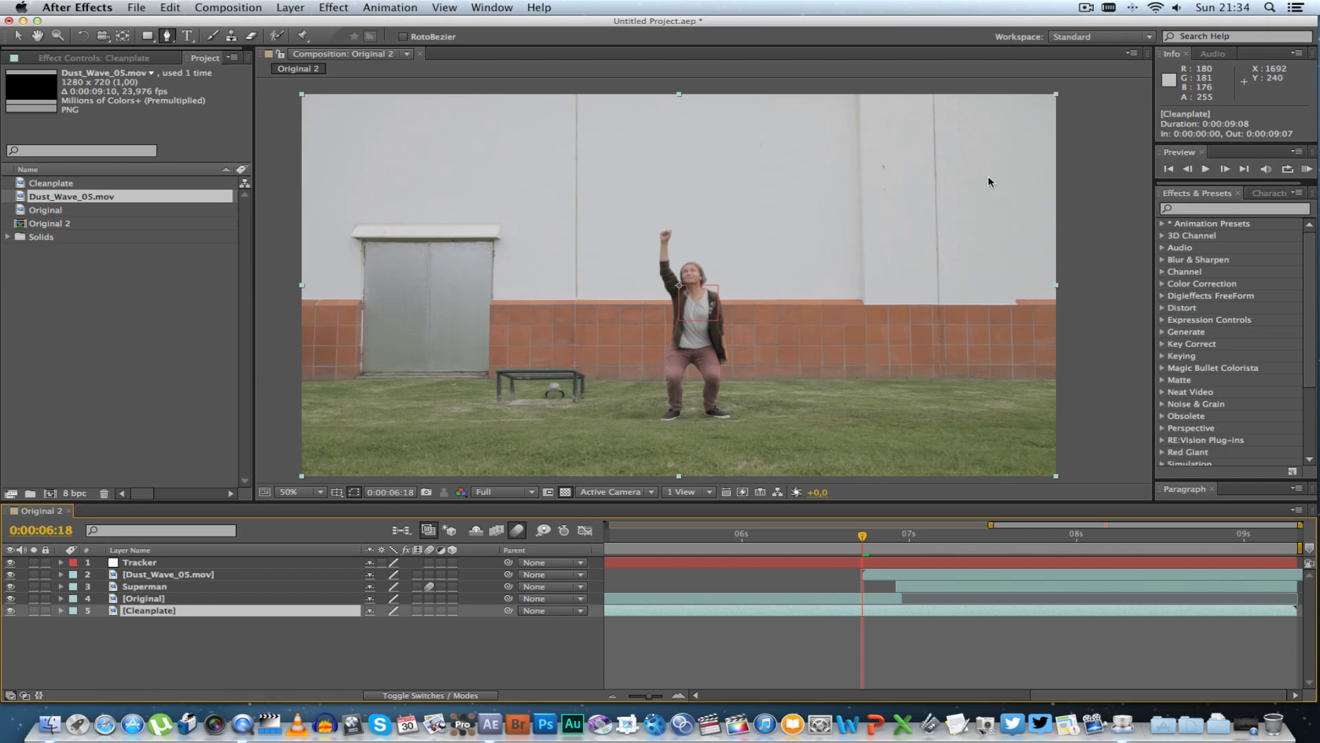
{"action": "left_click", "coordinate": [1097, 38]}
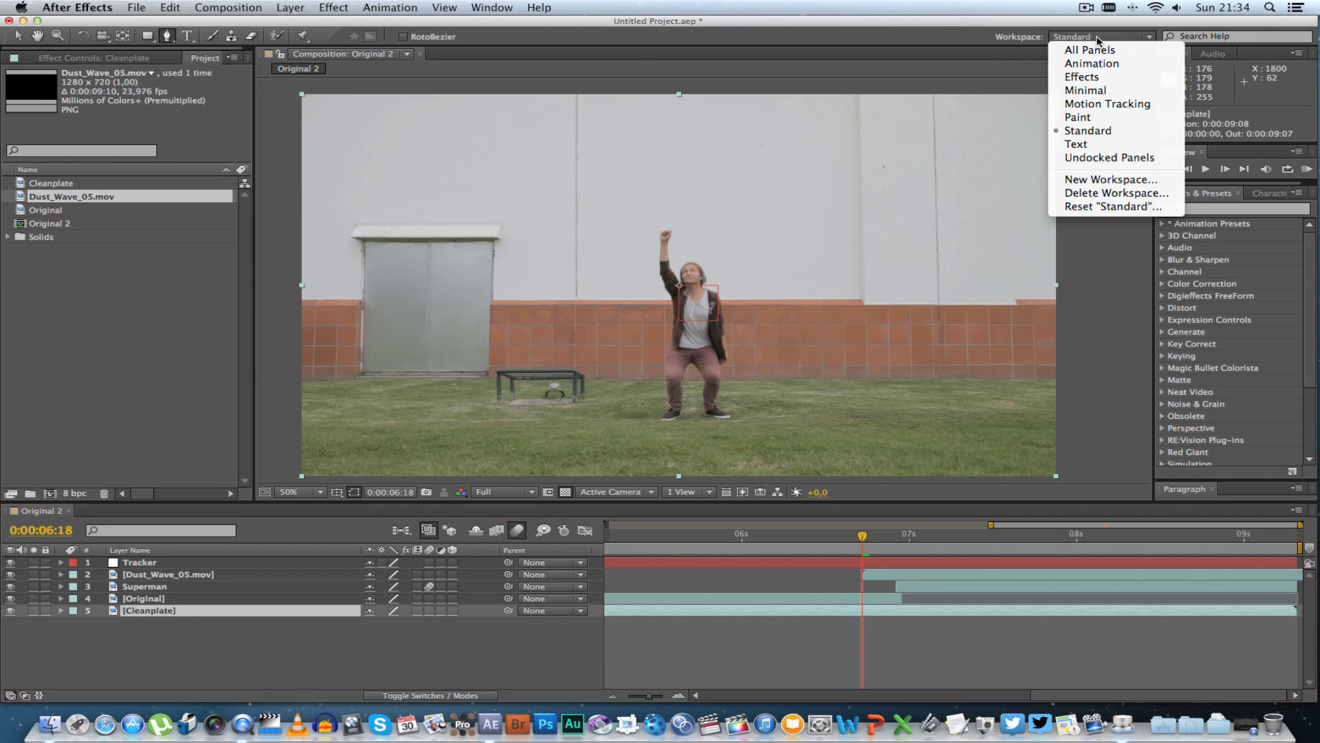
{"action": "left_click", "coordinate": [1108, 104]}
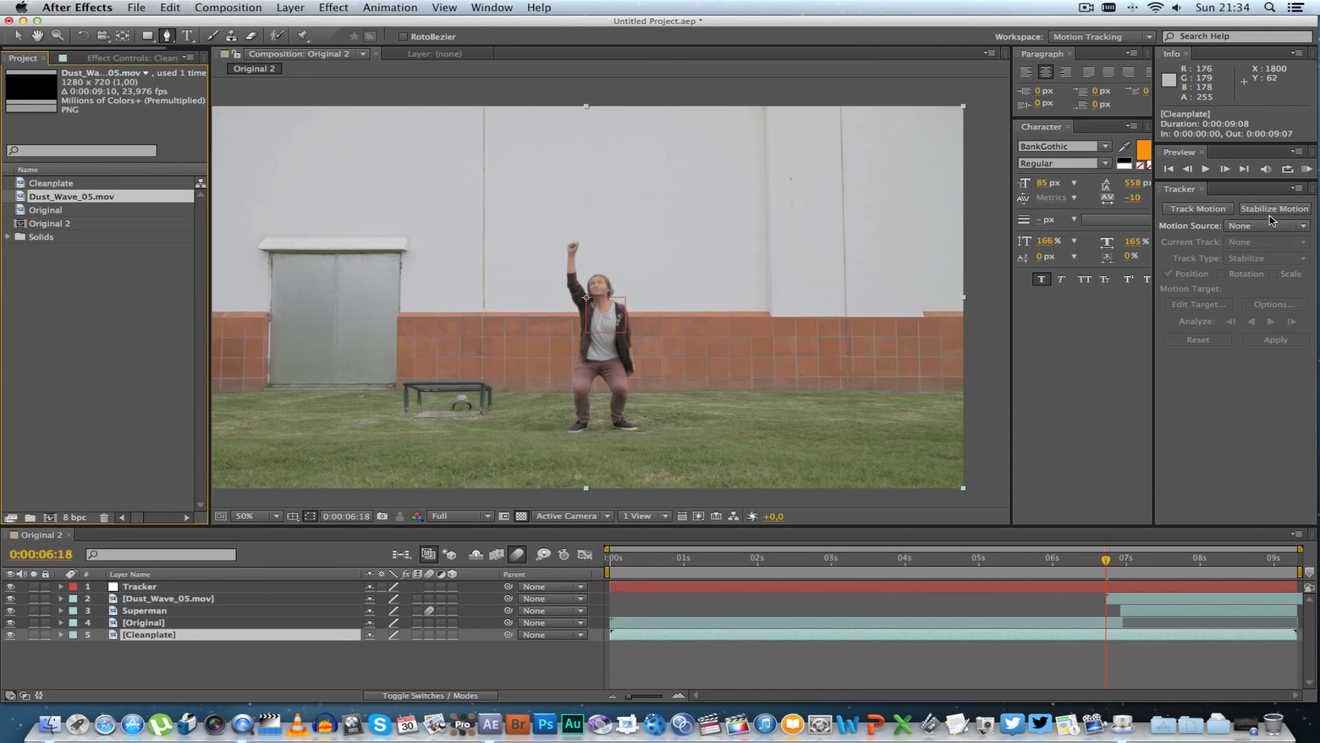
Step: Track Cleanplate's motion with Rotation enabled, placing both track points on the tile band's top edge
{"action": "left_click", "coordinate": [1203, 209]}
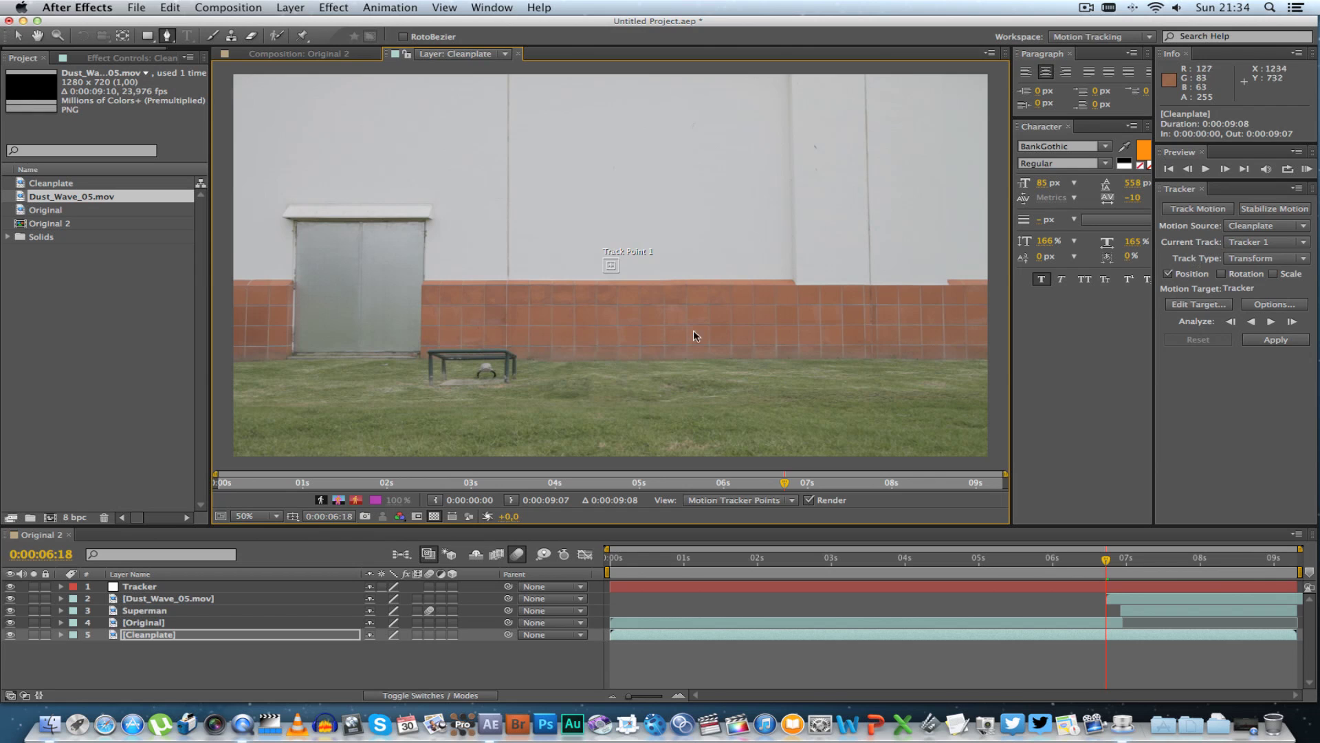
{"action": "left_click", "coordinate": [1242, 275]}
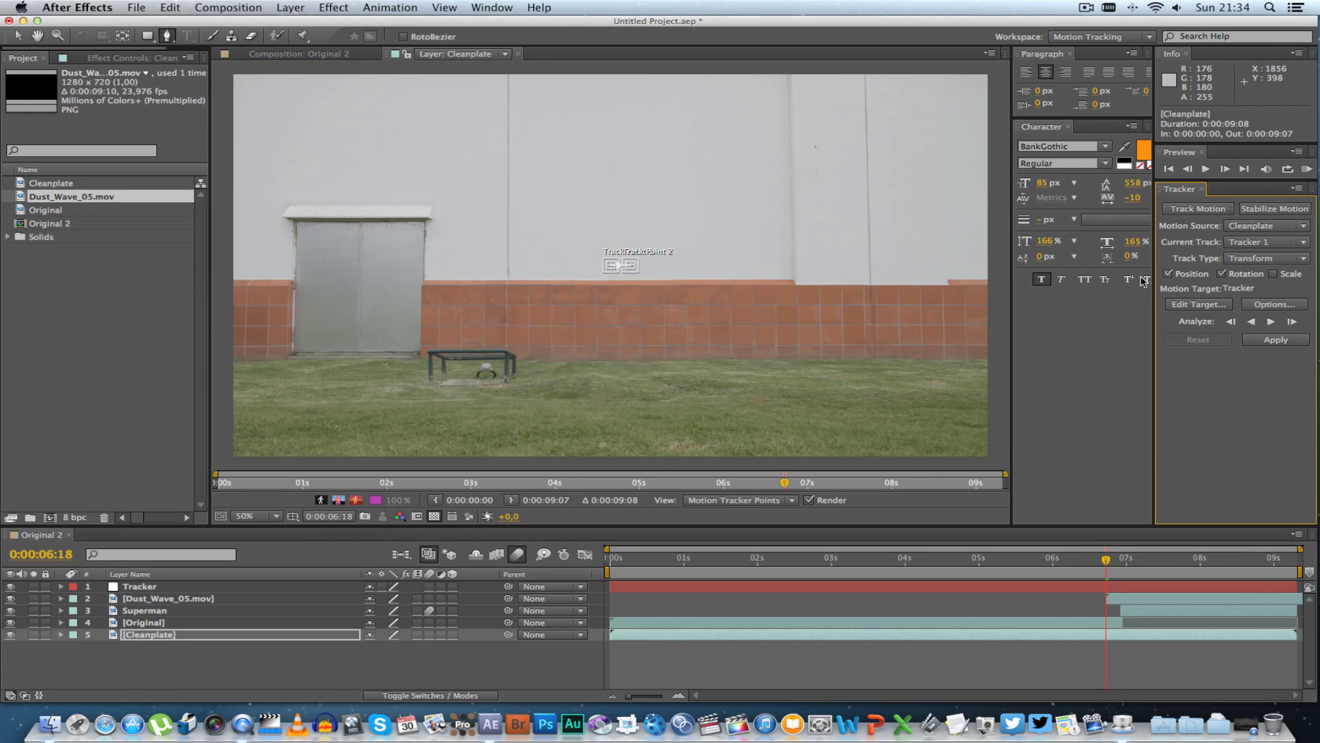
{"action": "left_click_drag", "start_coordinate": [610, 267], "coordinate": [507, 287]}
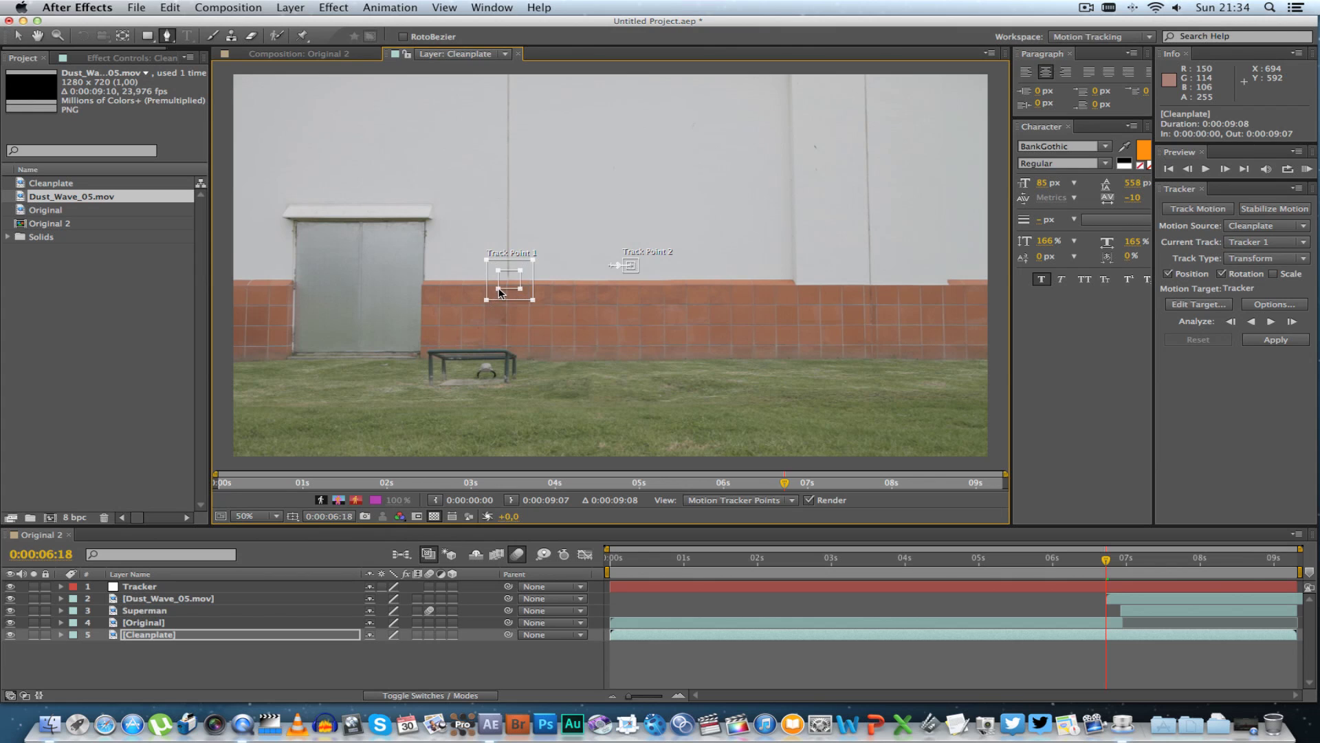
{"action": "left_click", "coordinate": [639, 277]}
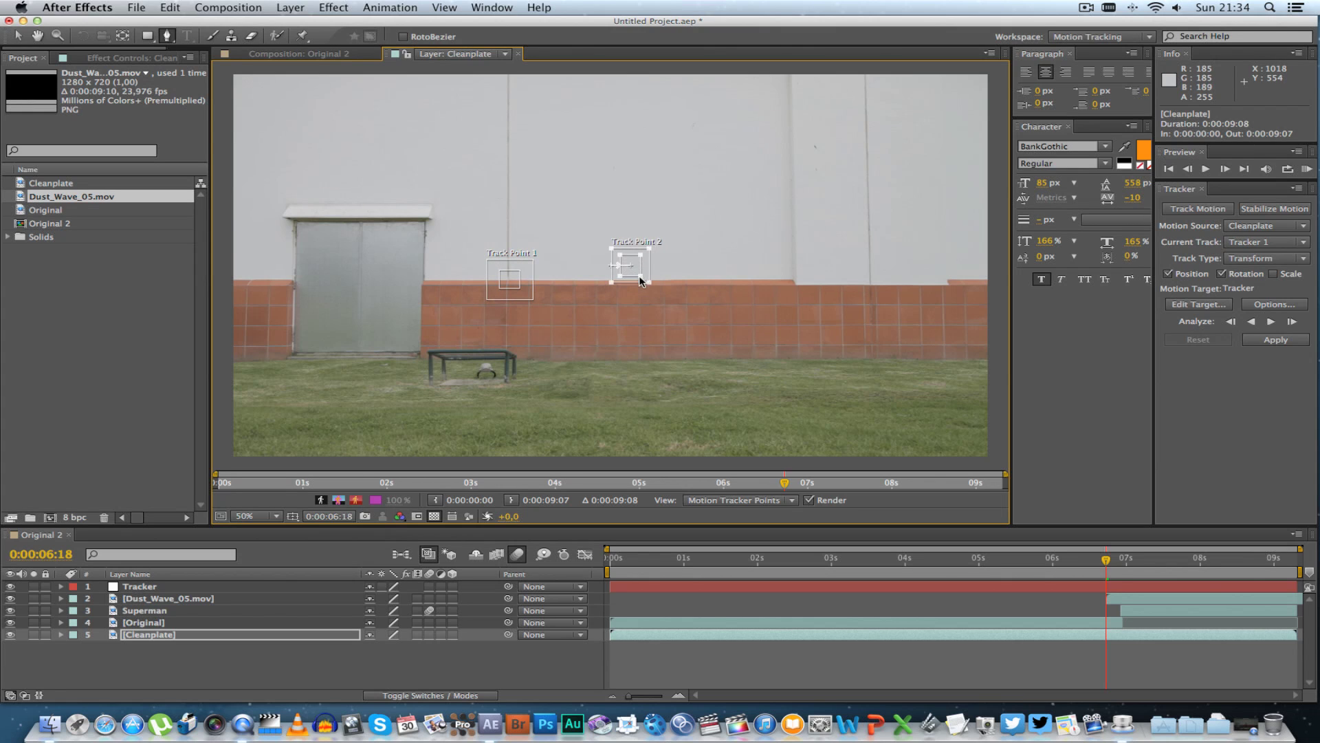
{"action": "left_click_drag", "start_coordinate": [633, 270], "coordinate": [797, 283]}
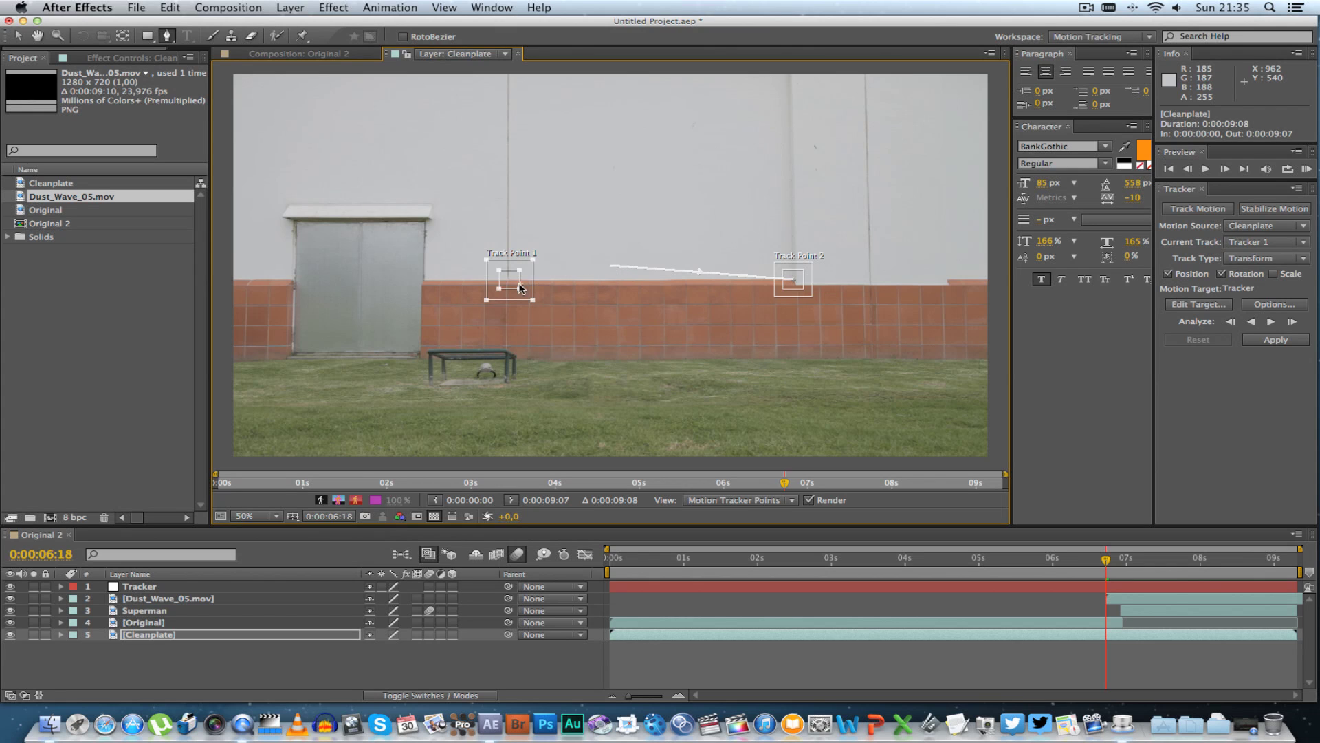
{"action": "left_click_drag", "start_coordinate": [509, 283], "coordinate": [509, 281]}
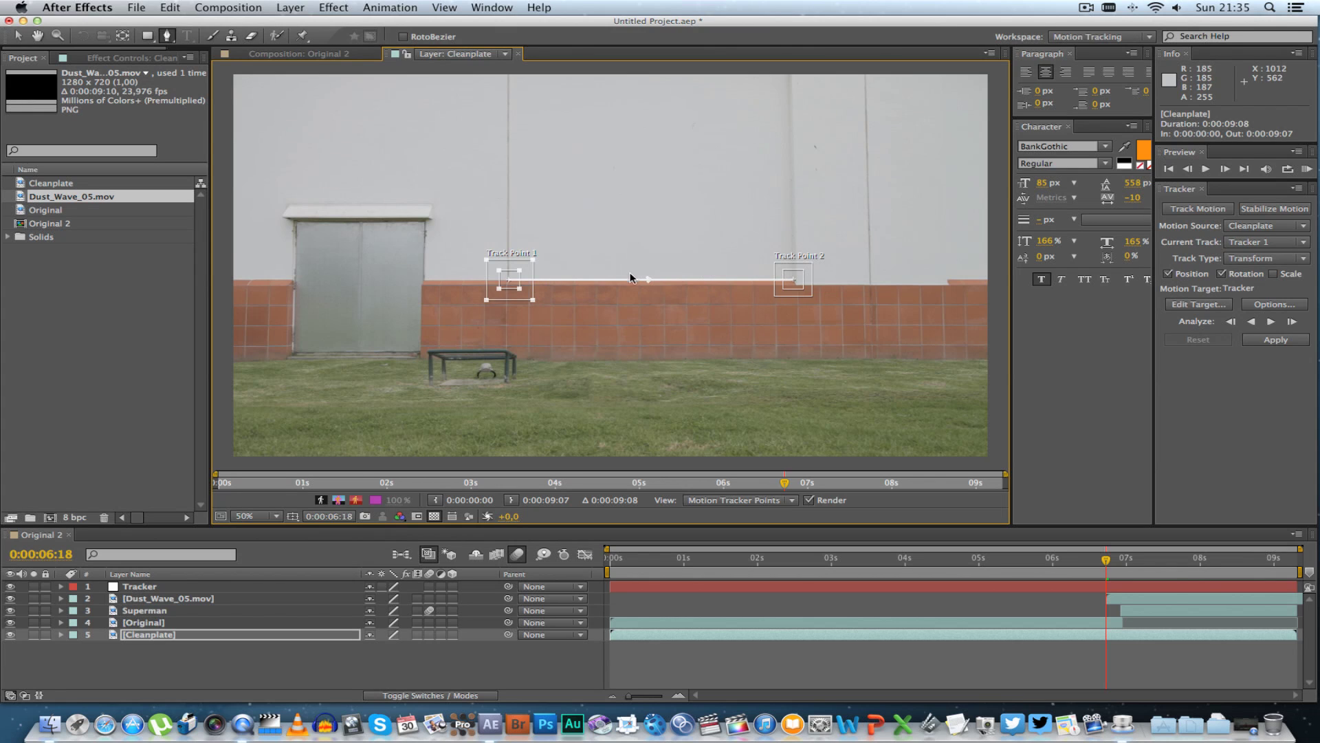
Step: Analyze the track forward, target the Tracker layer, and apply it in X and Y
{"action": "left_click", "coordinate": [1271, 322]}
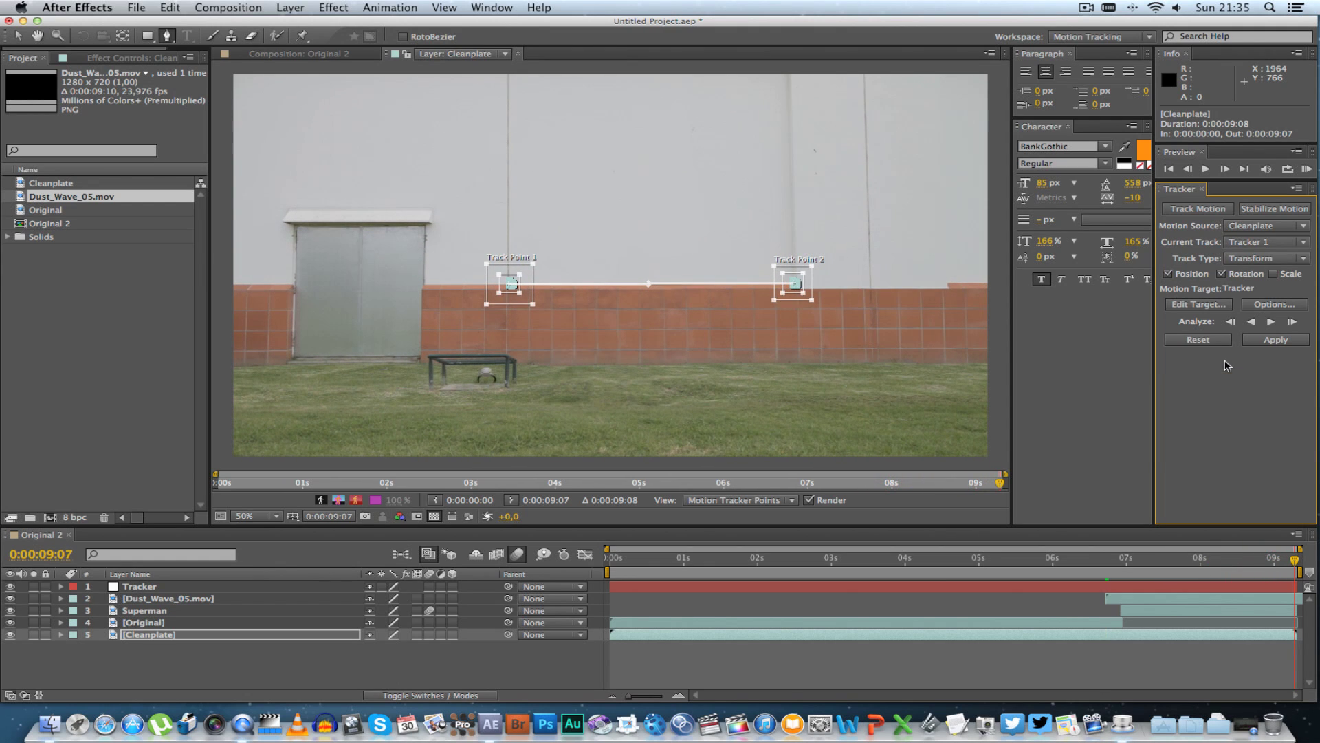
{"action": "left_click", "coordinate": [1212, 305]}
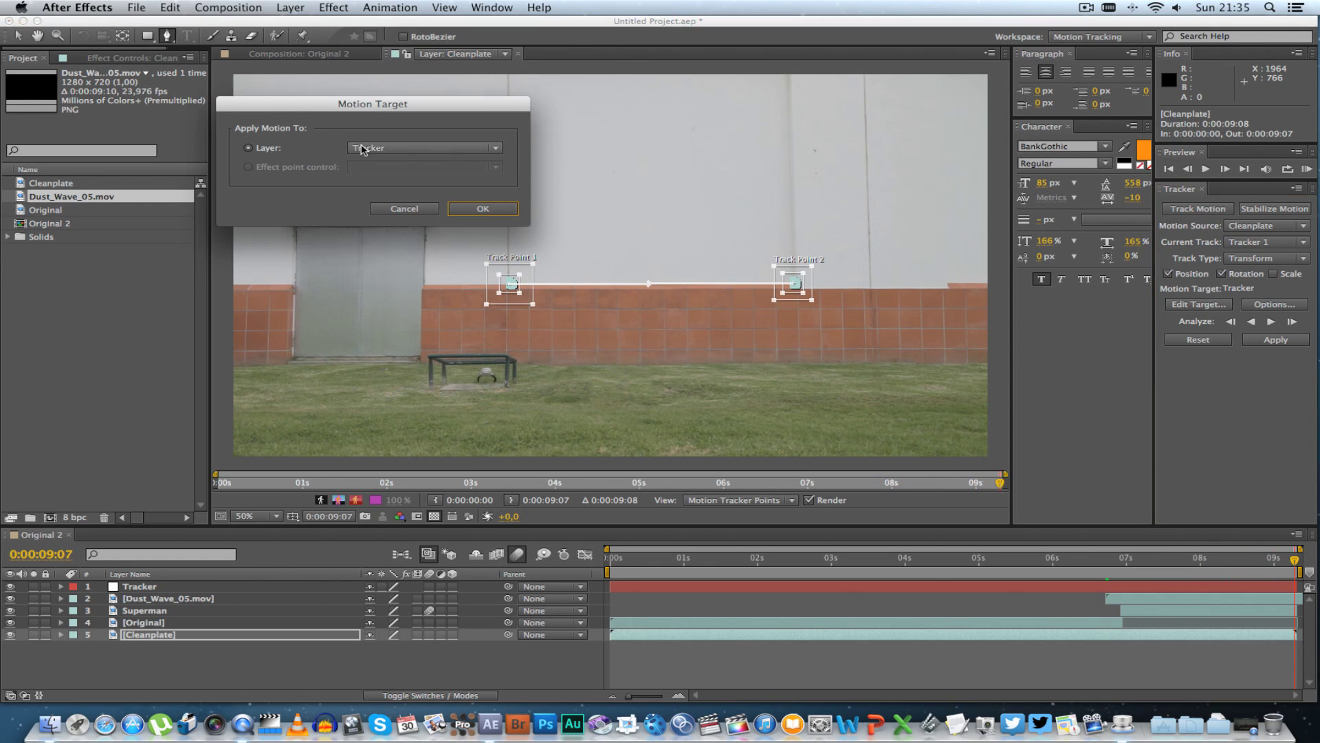
{"action": "left_click", "coordinate": [483, 209]}
{"action": "left_click", "coordinate": [1276, 340]}
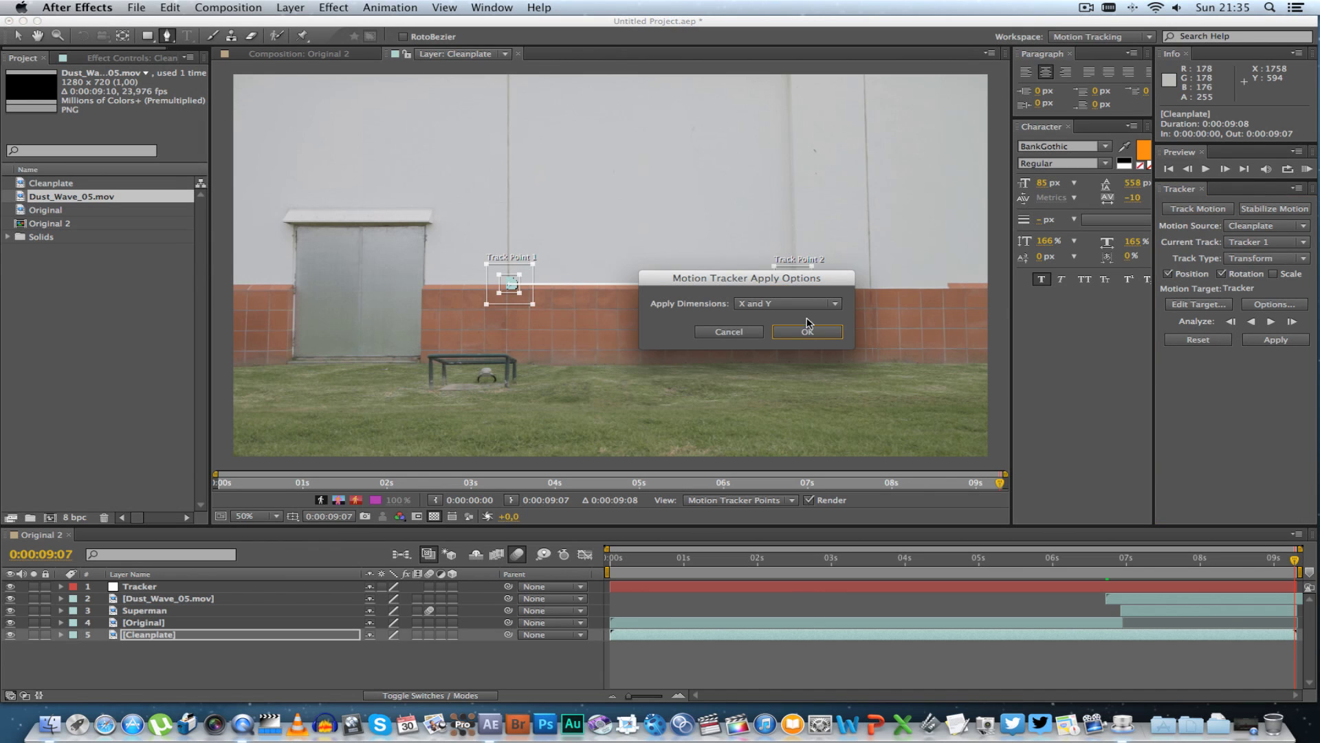
{"action": "left_click", "coordinate": [805, 332]}
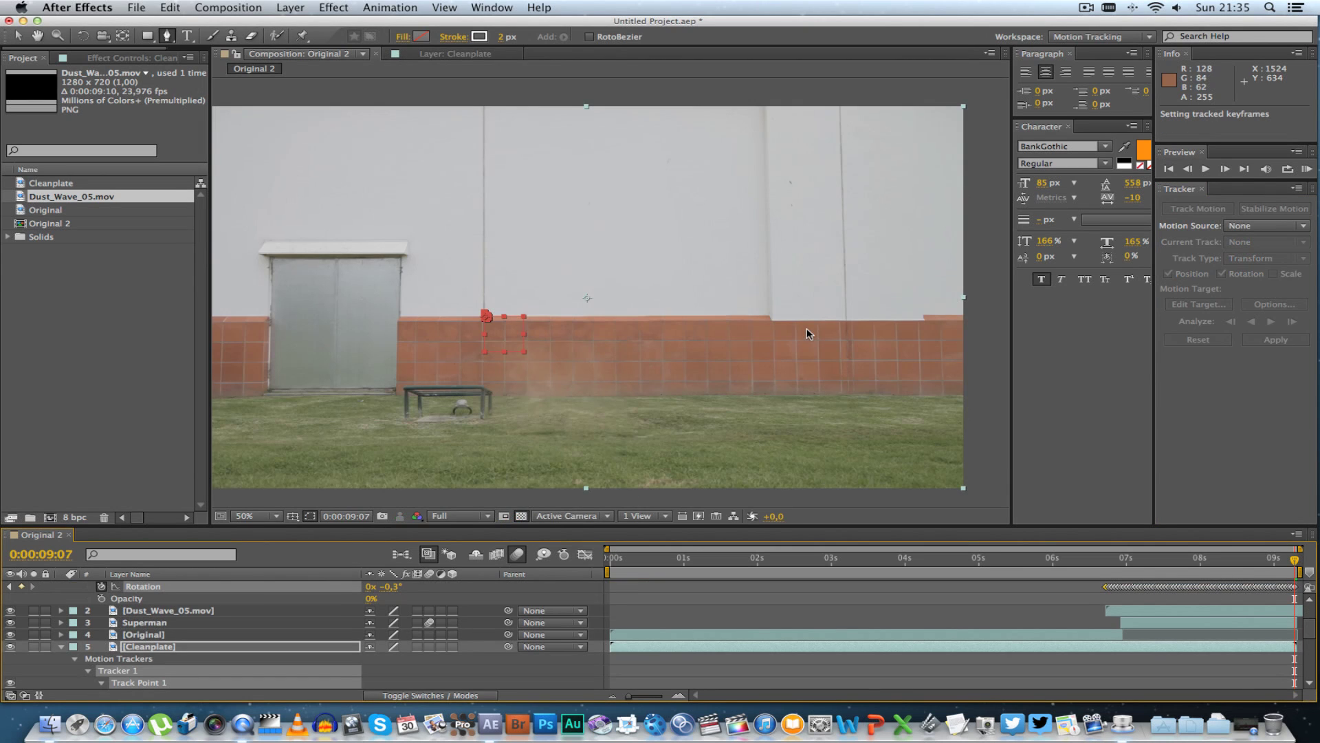
Step: Collapse the tracking properties, deselect all layers, and return to about seven seconds
{"action": "key", "text": "u"}
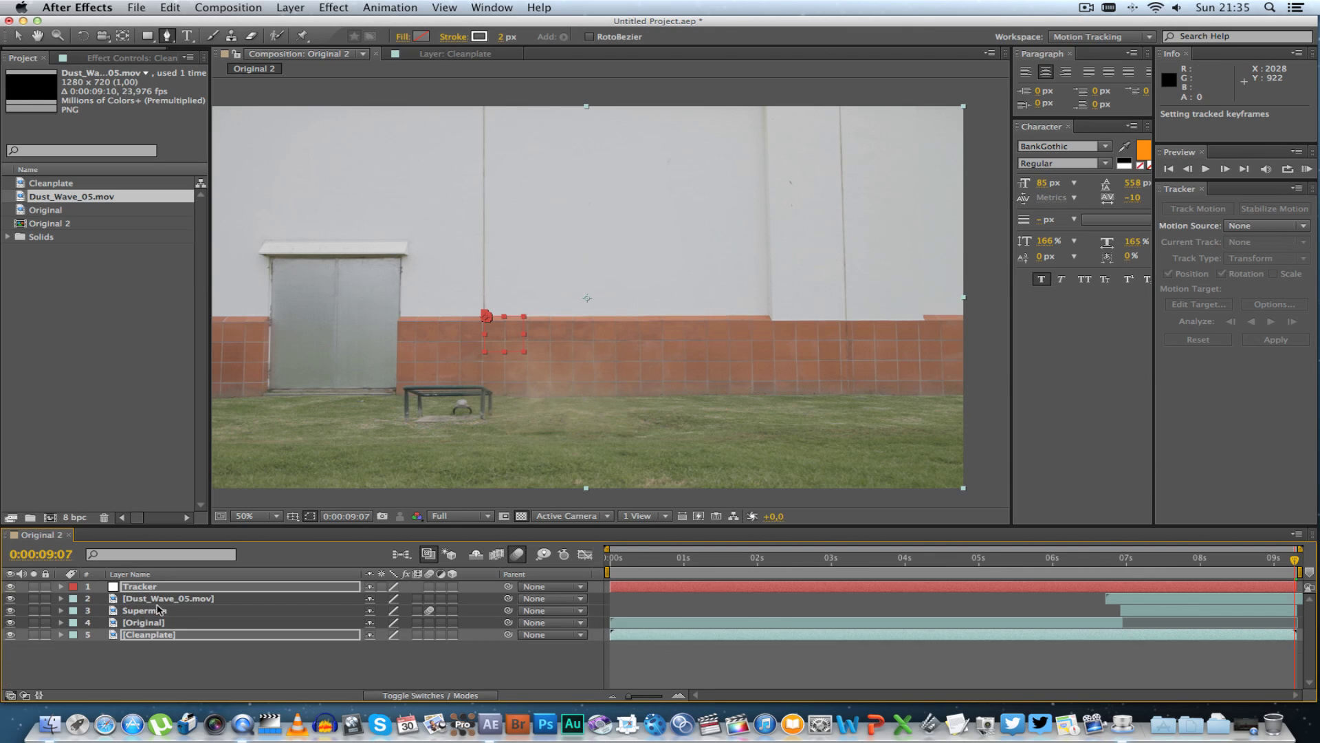
{"action": "left_click", "coordinate": [384, 671]}
{"action": "left_click_drag", "start_coordinate": [1230, 555], "coordinate": [1153, 558]}
Step: Parent Dust_Wave_05.mov to the Tracker null and preview the tracked dust from before the jump
{"action": "left_click", "coordinate": [154, 590]}
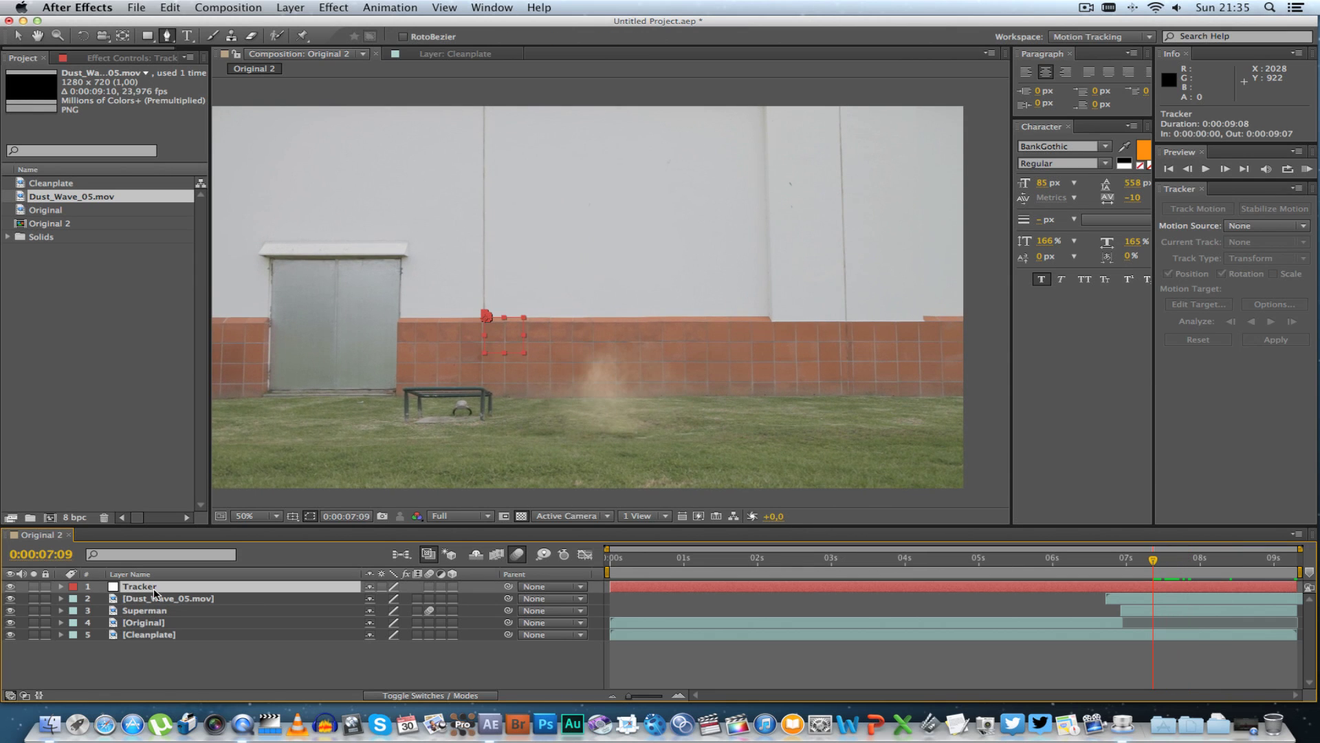
{"action": "left_click_drag", "start_coordinate": [1149, 561], "coordinate": [1120, 560]}
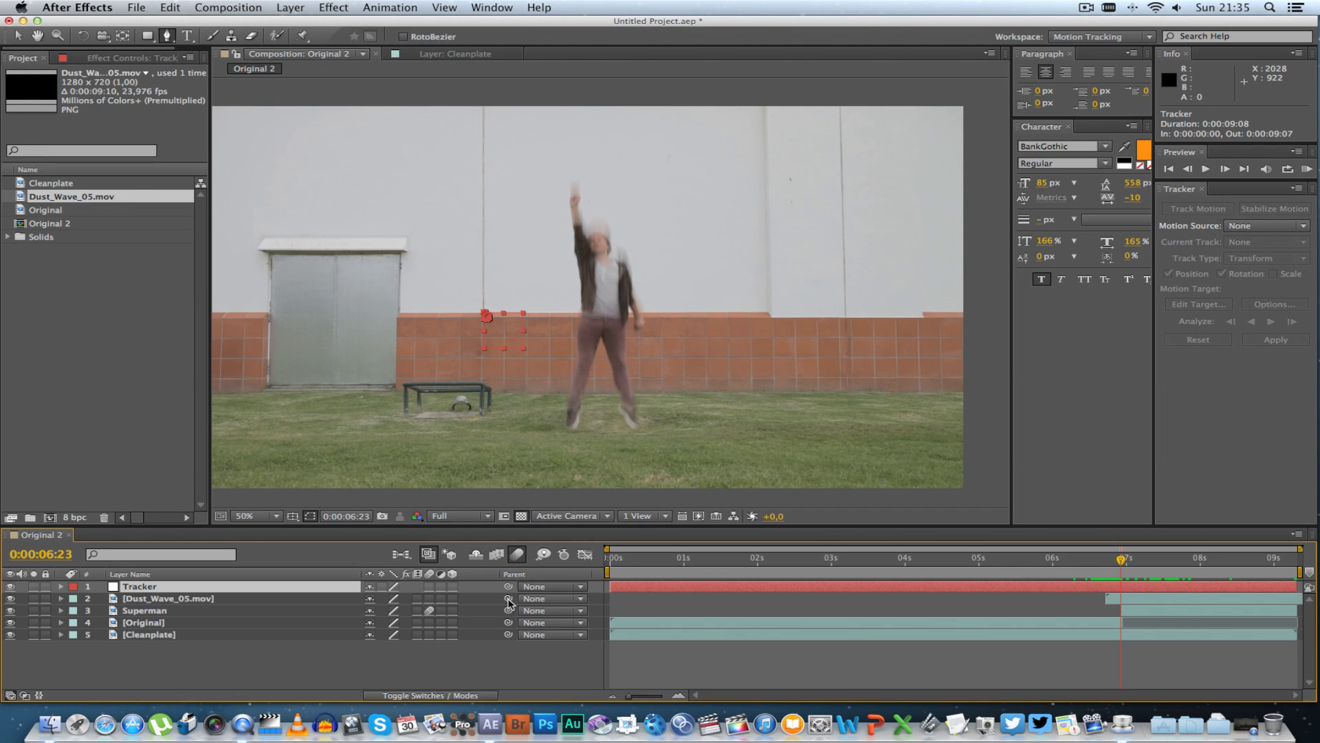
{"action": "left_click_drag", "start_coordinate": [508, 598], "coordinate": [182, 592]}
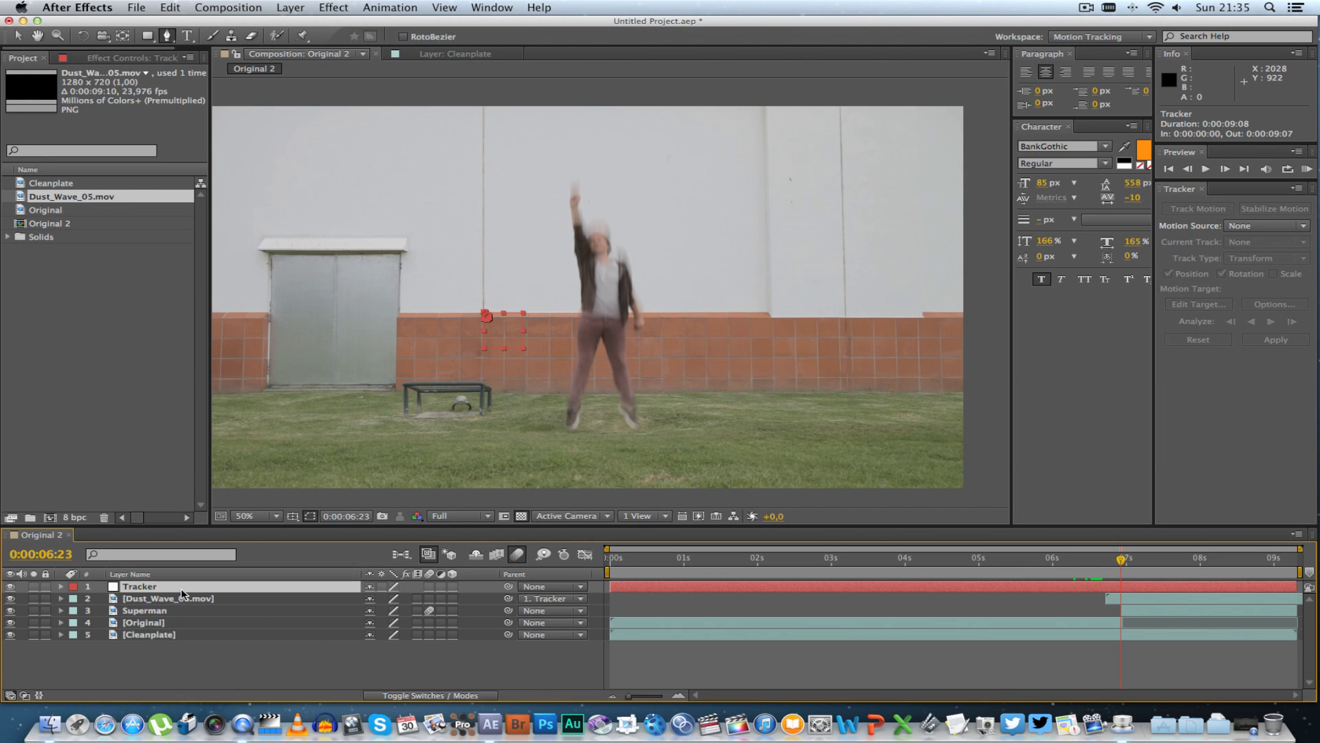
{"action": "left_click", "coordinate": [427, 664]}
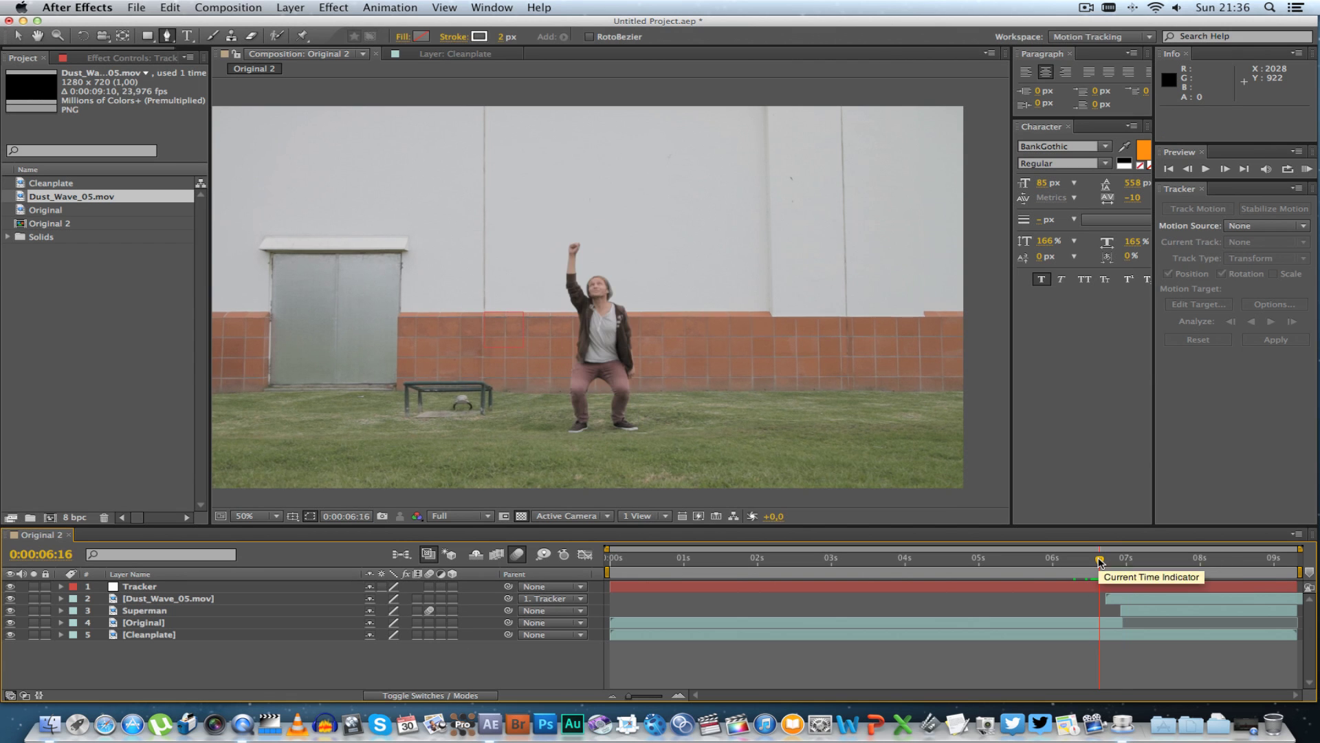
{"action": "key", "text": "space"}
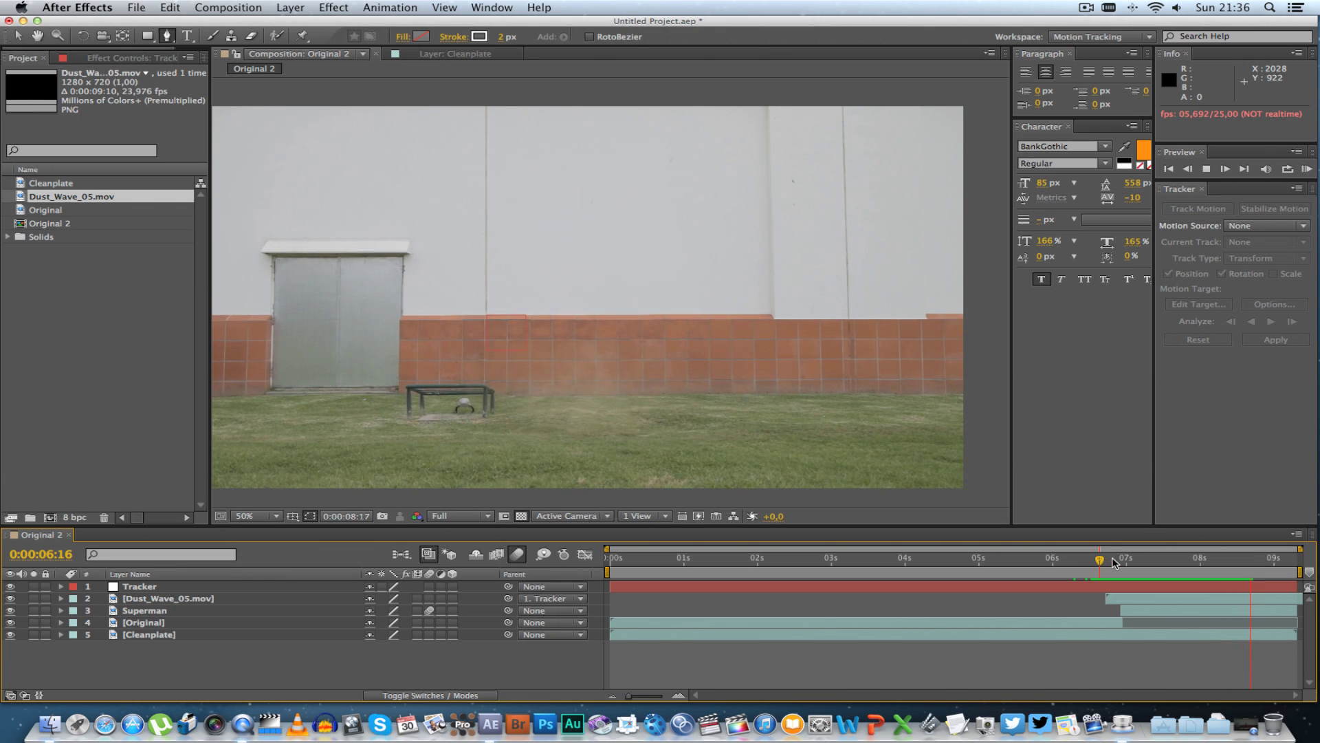
{"action": "mouse_move", "coordinate": [1099, 561]}
{"action": "left_mouse_down"}
{"action": "mouse_move", "coordinate": [1026, 561]}
{"action": "mouse_move", "coordinate": [1074, 559]}
{"action": "left_mouse_up"}
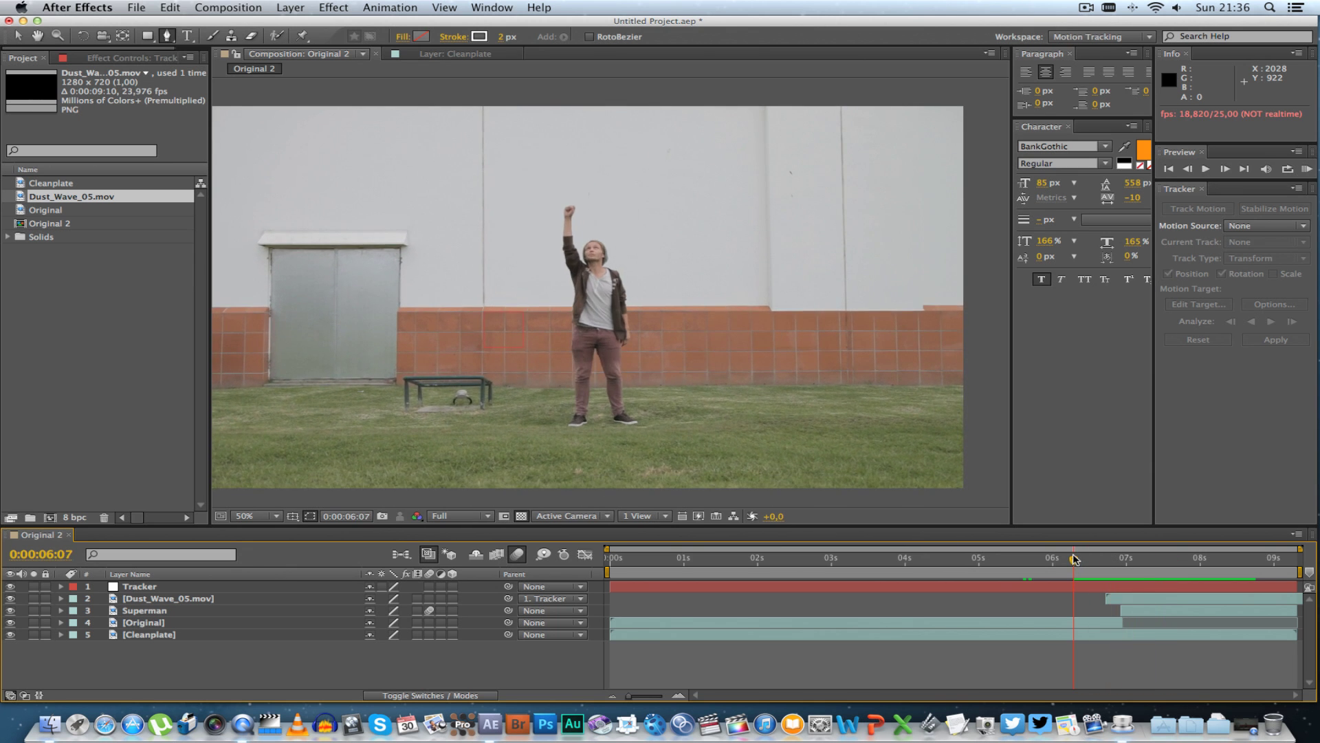